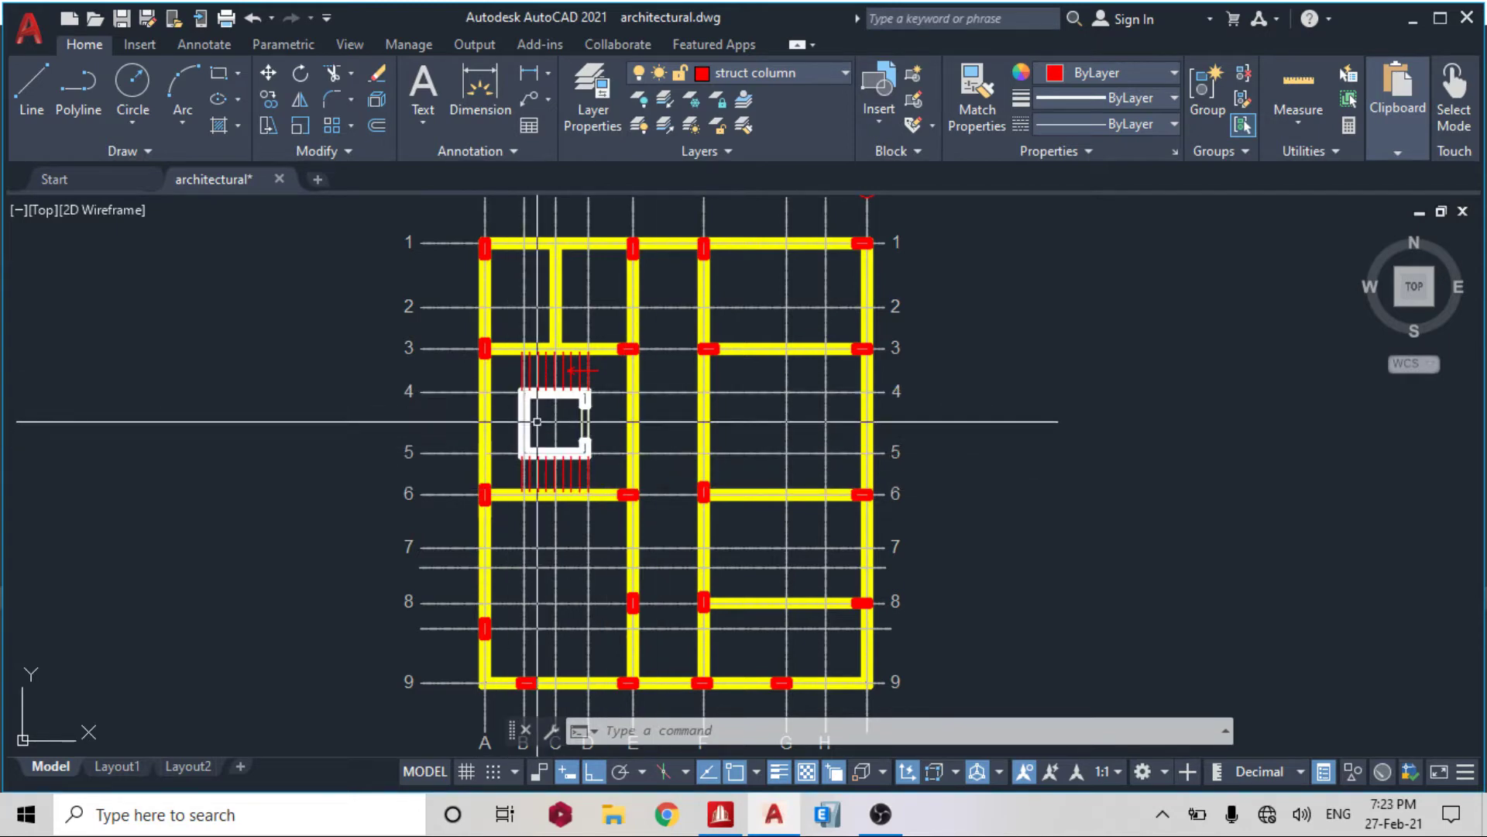
Switch from the AutoCAD floor plan to the STAAD.Pro G+12 model
key(alt+Tab)
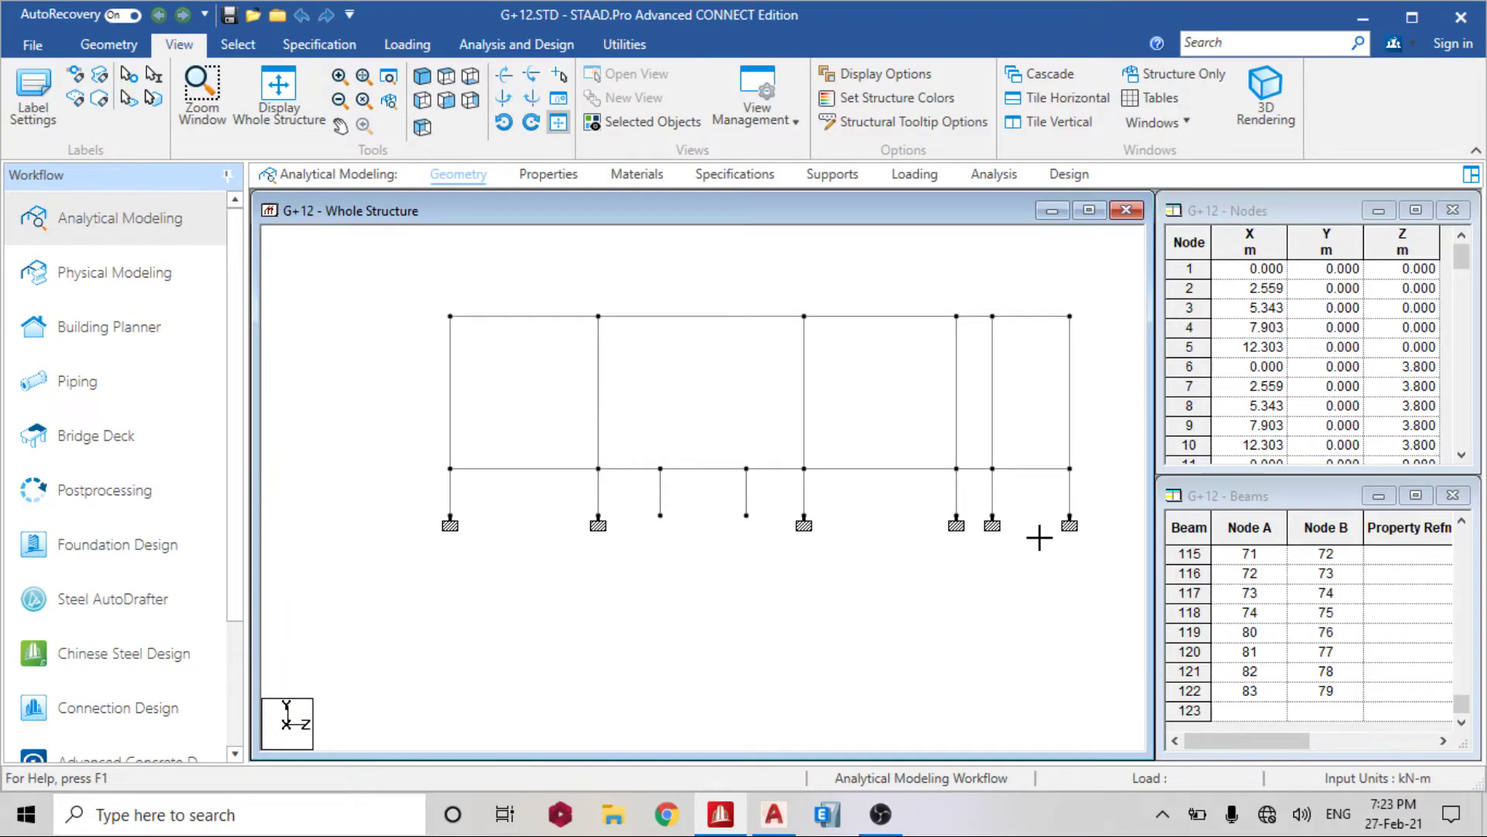
Isolate the plinth-level beams in a new view, Untitled 1, in the active window and show it isometric
drag(1039, 537, 1106, 537)
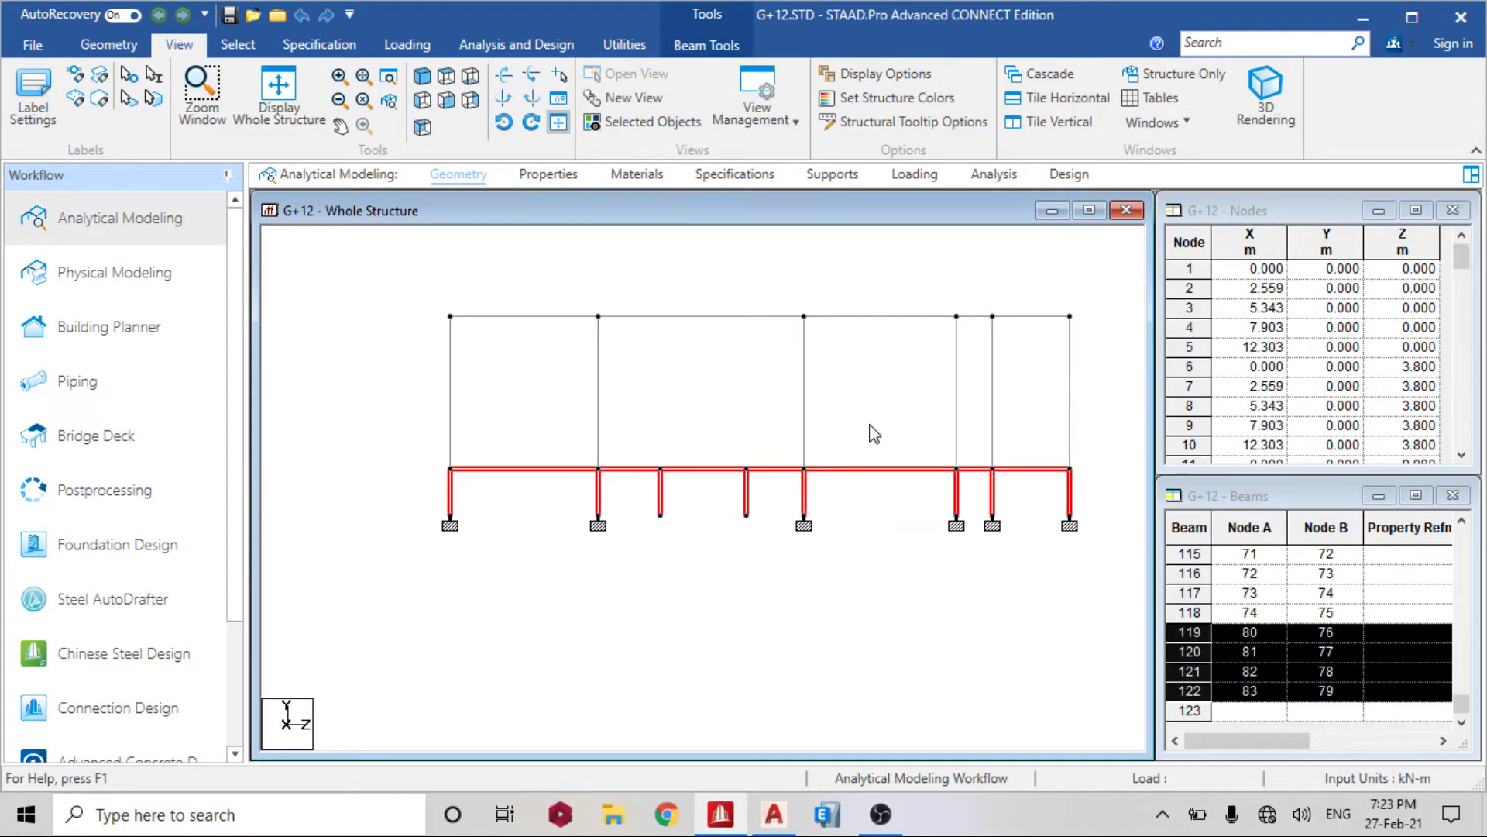
right_click(875, 433)
click(915, 485)
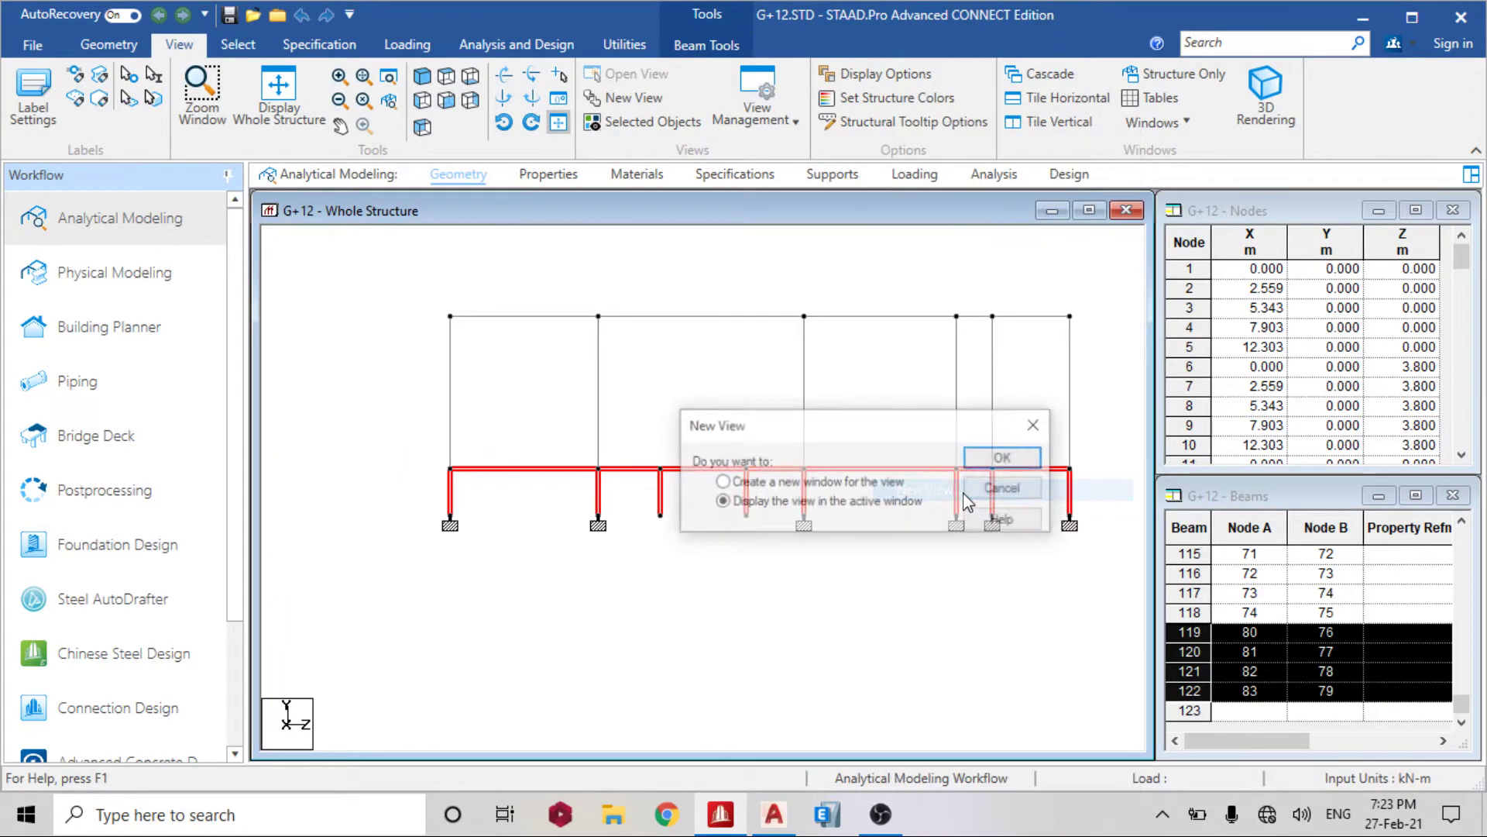
click(1004, 459)
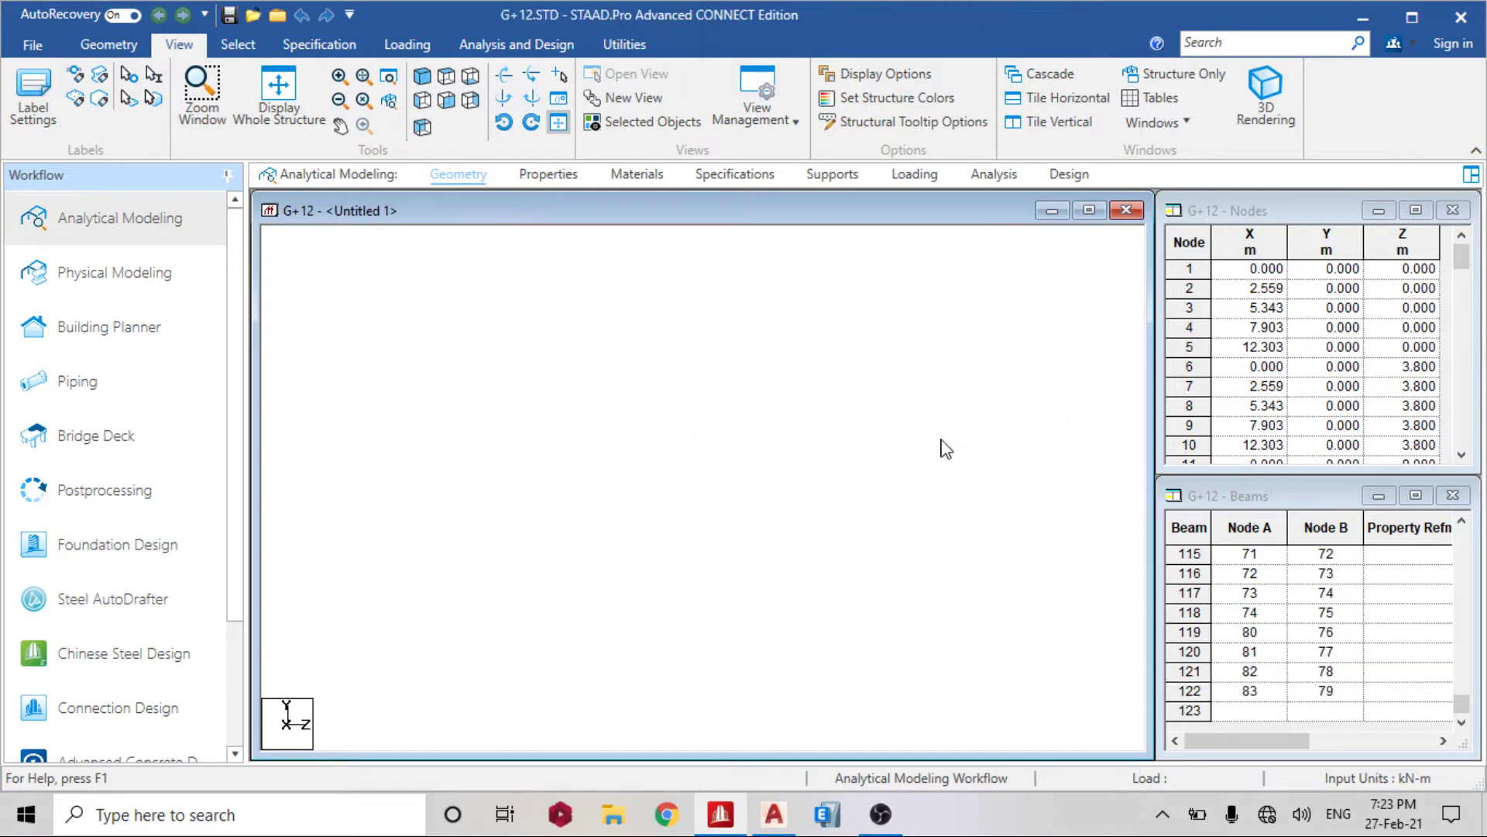
click(422, 76)
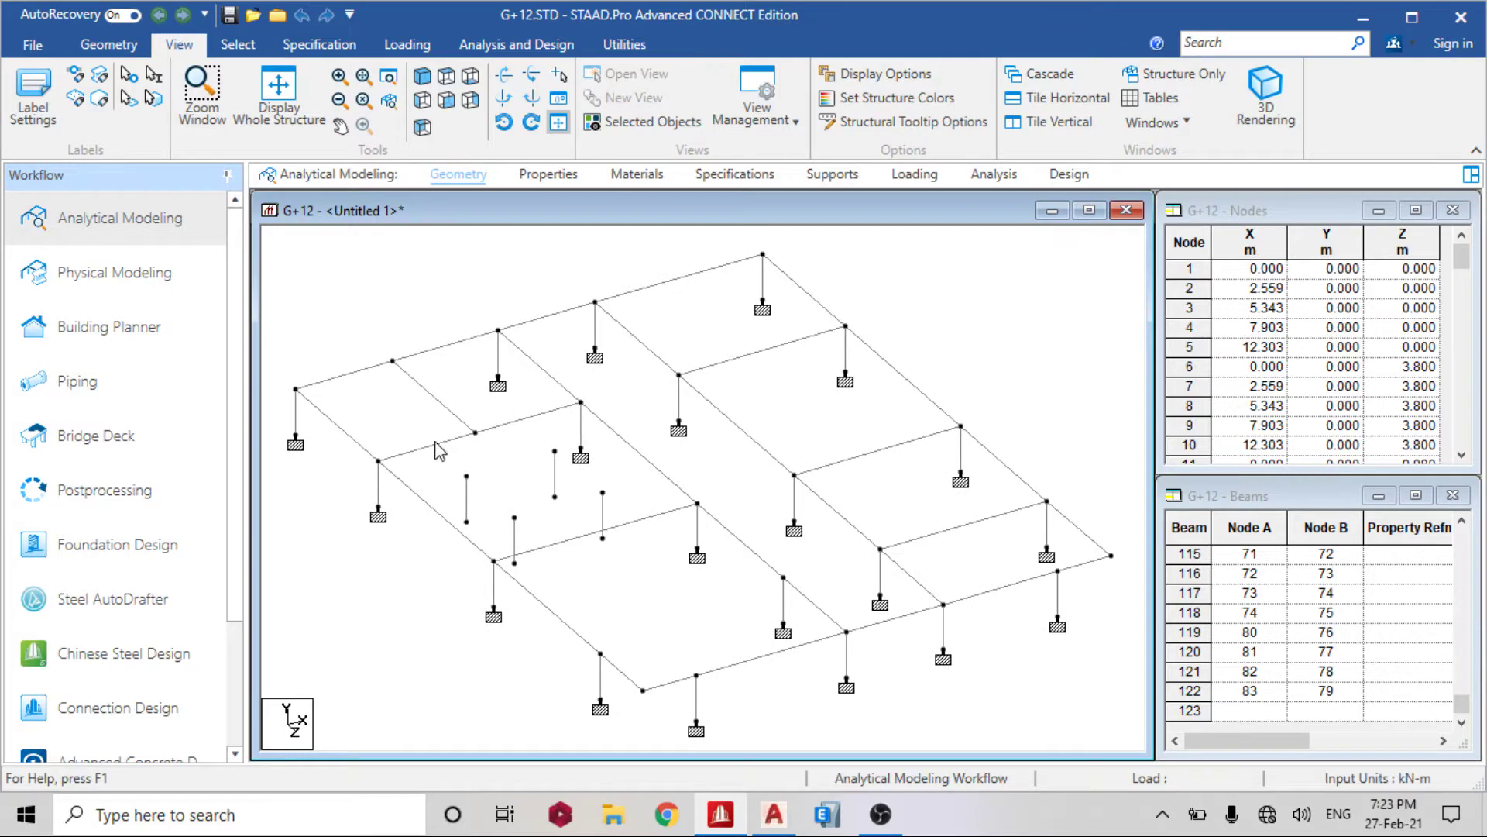
Return to the AutoCAD plan and zoom in on the stair core between grids 3 and 6
click(774, 814)
scroll(488, 349, up, 4)
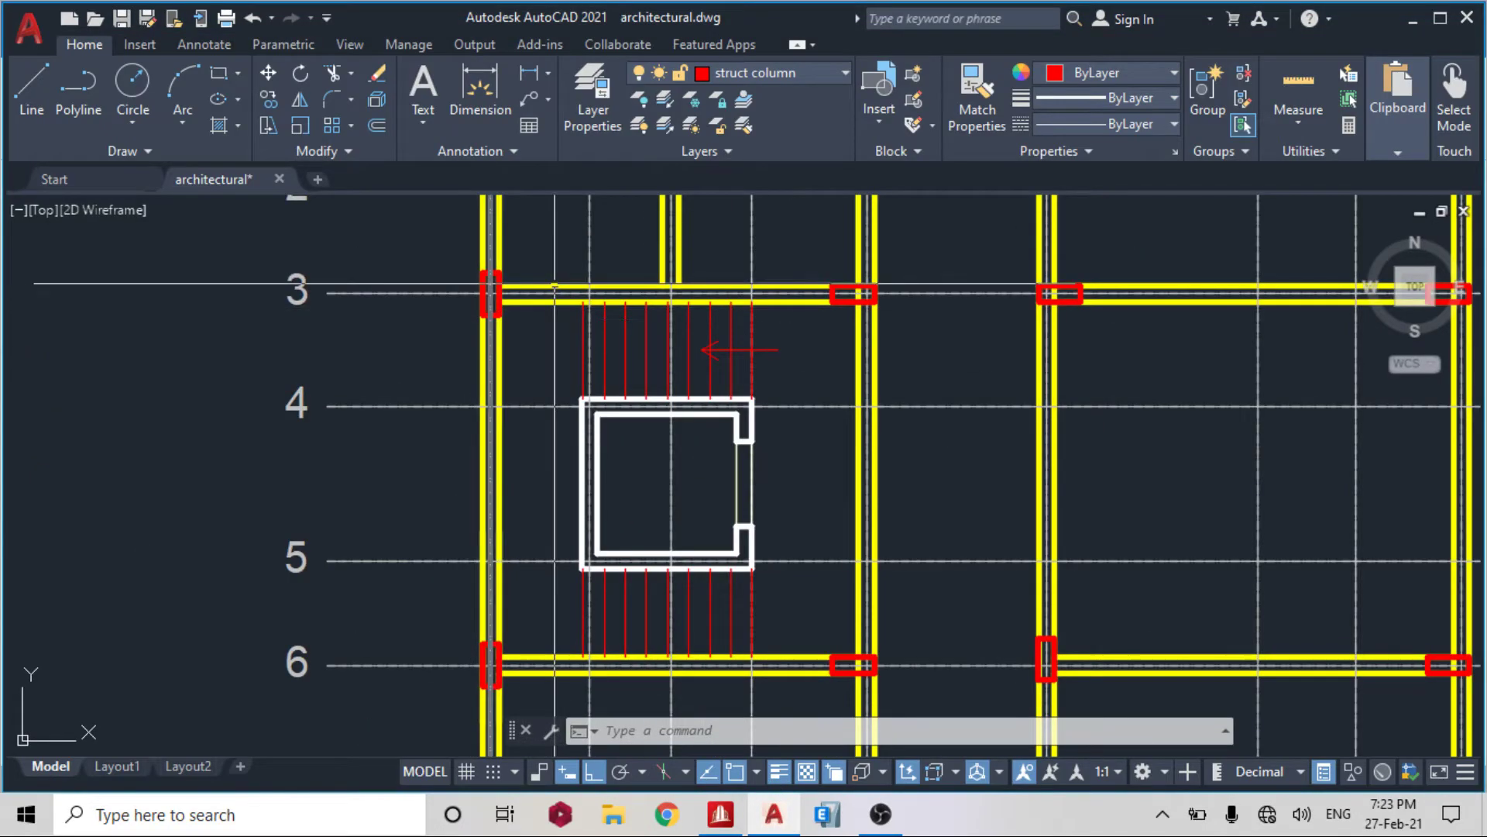
scroll(556, 288, up, 2)
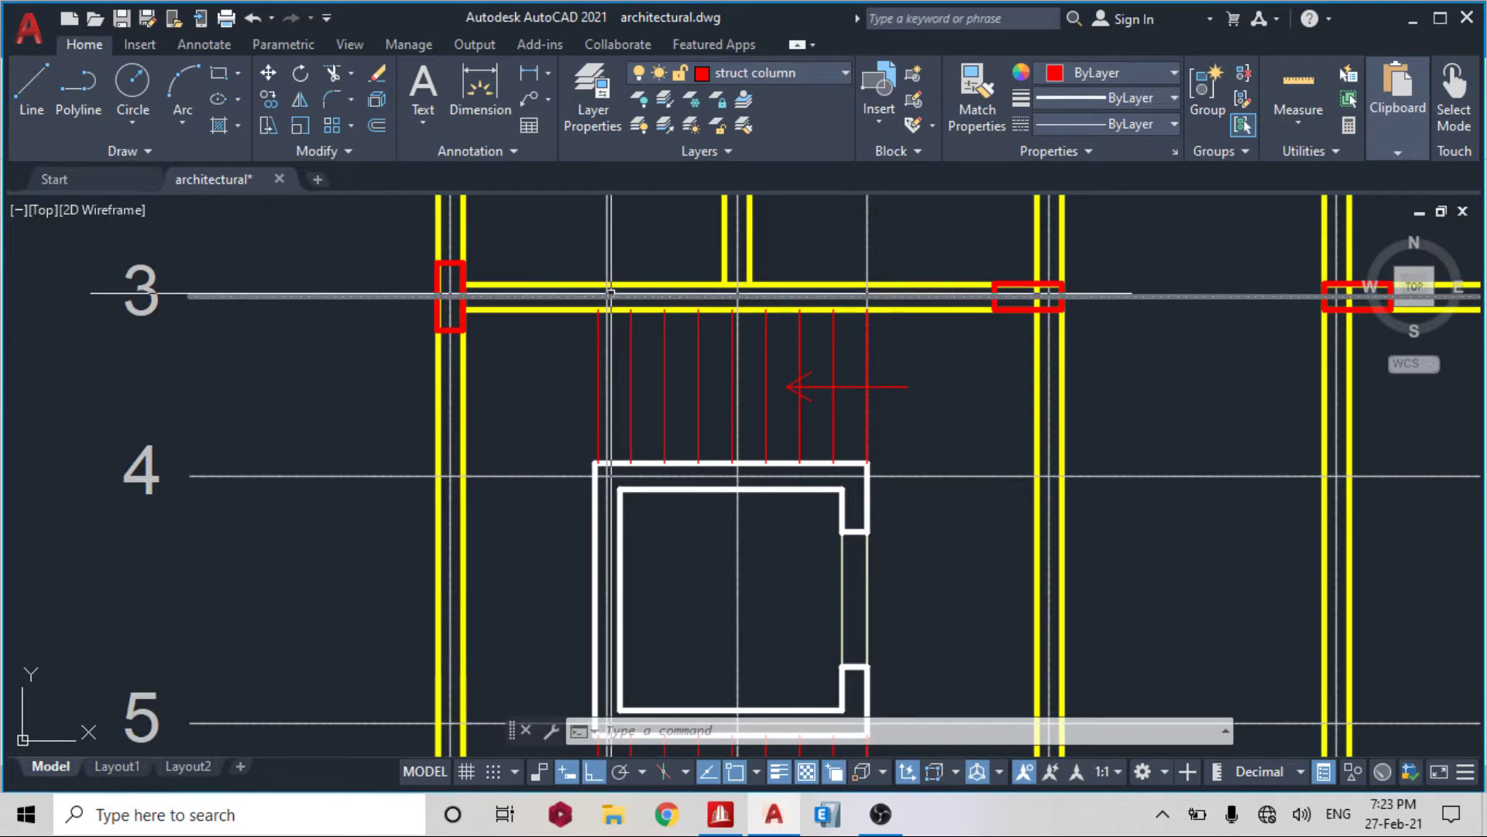
scroll(612, 295, down, 2)
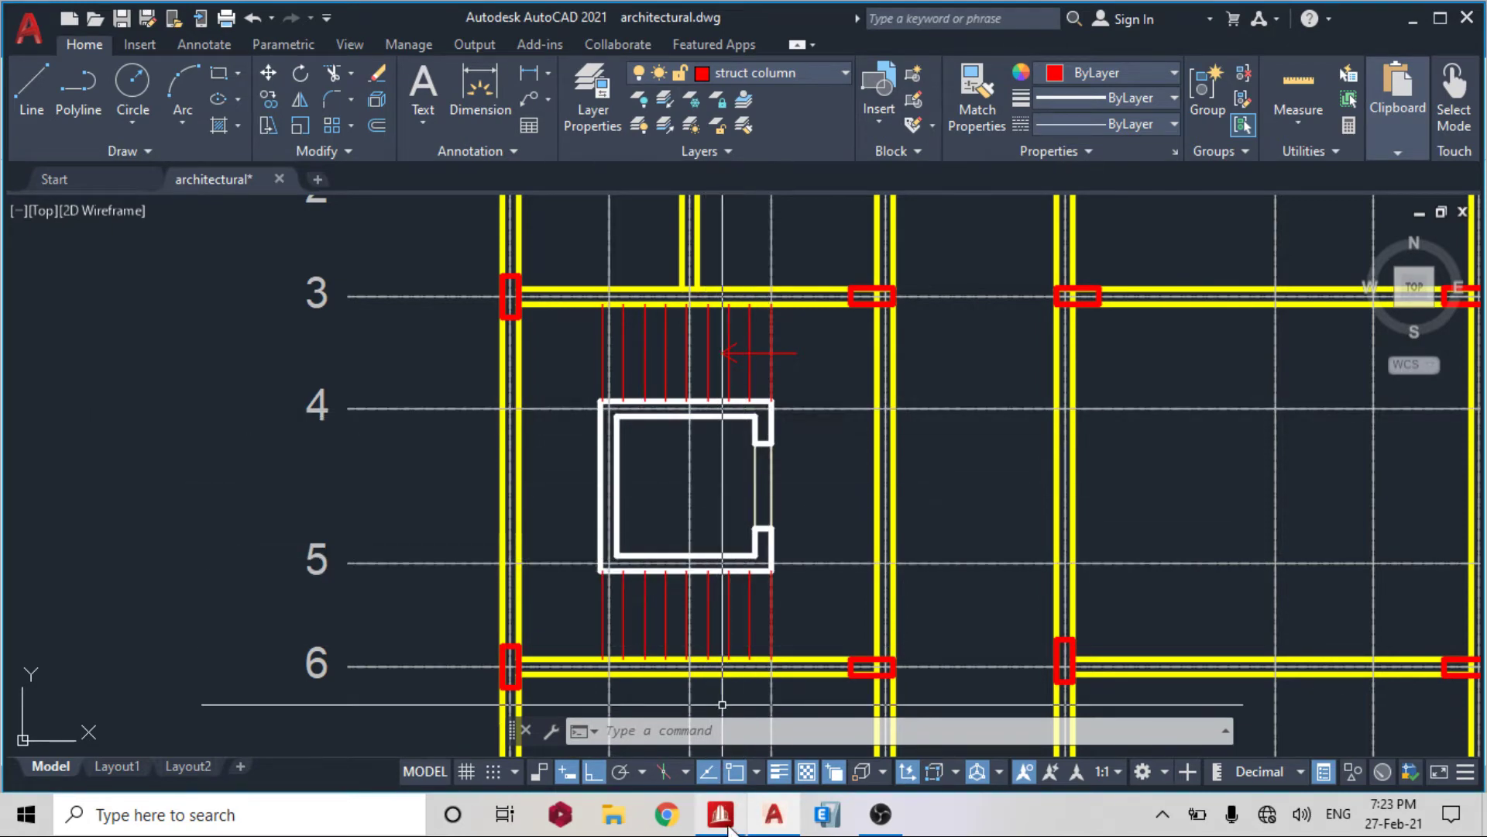
Open Geometry > Parametric Models and start a meshed surface boundary at two wall corner nodes
click(724, 821)
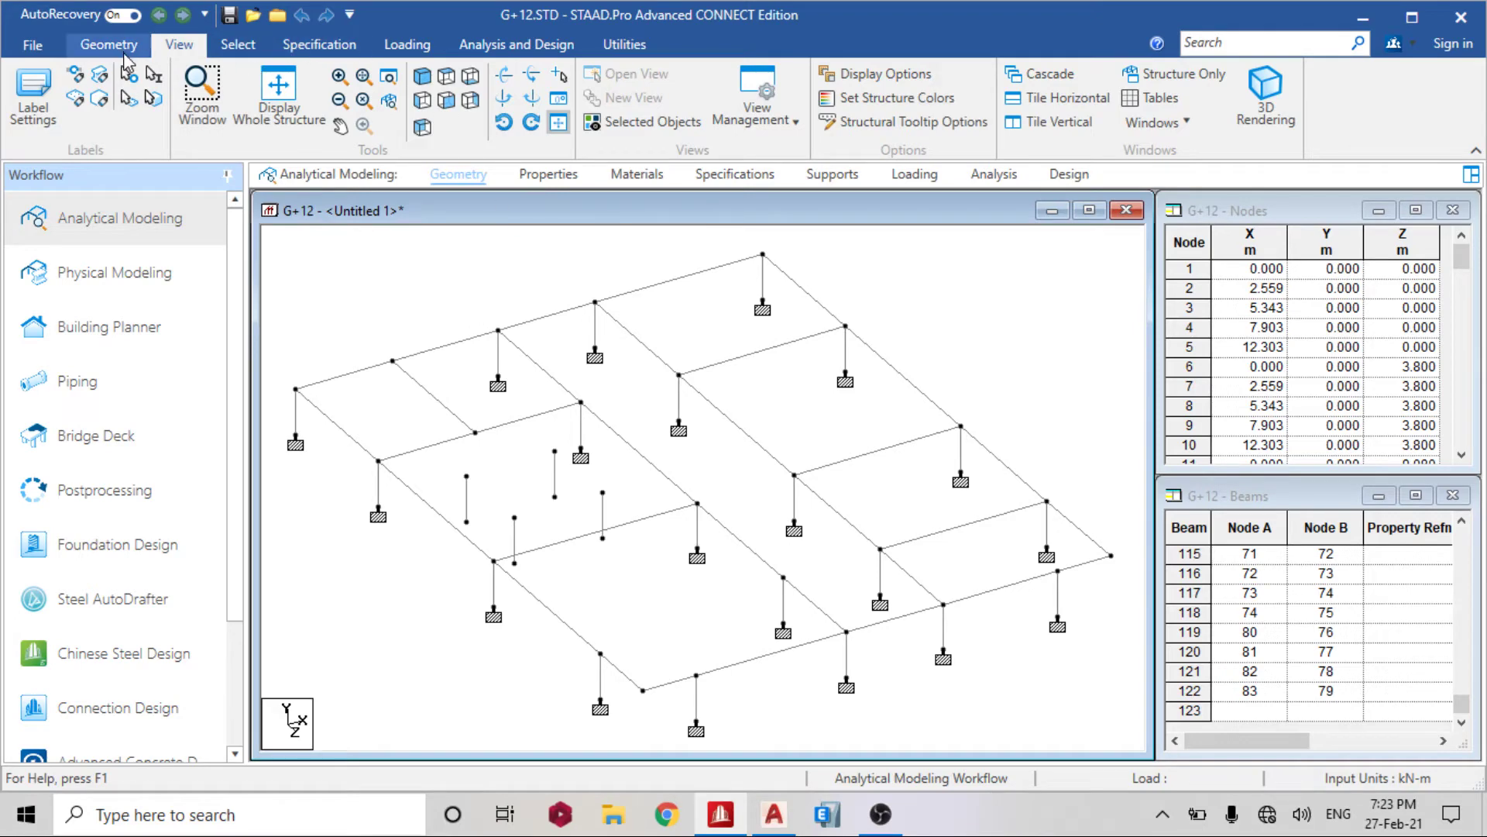
click(114, 46)
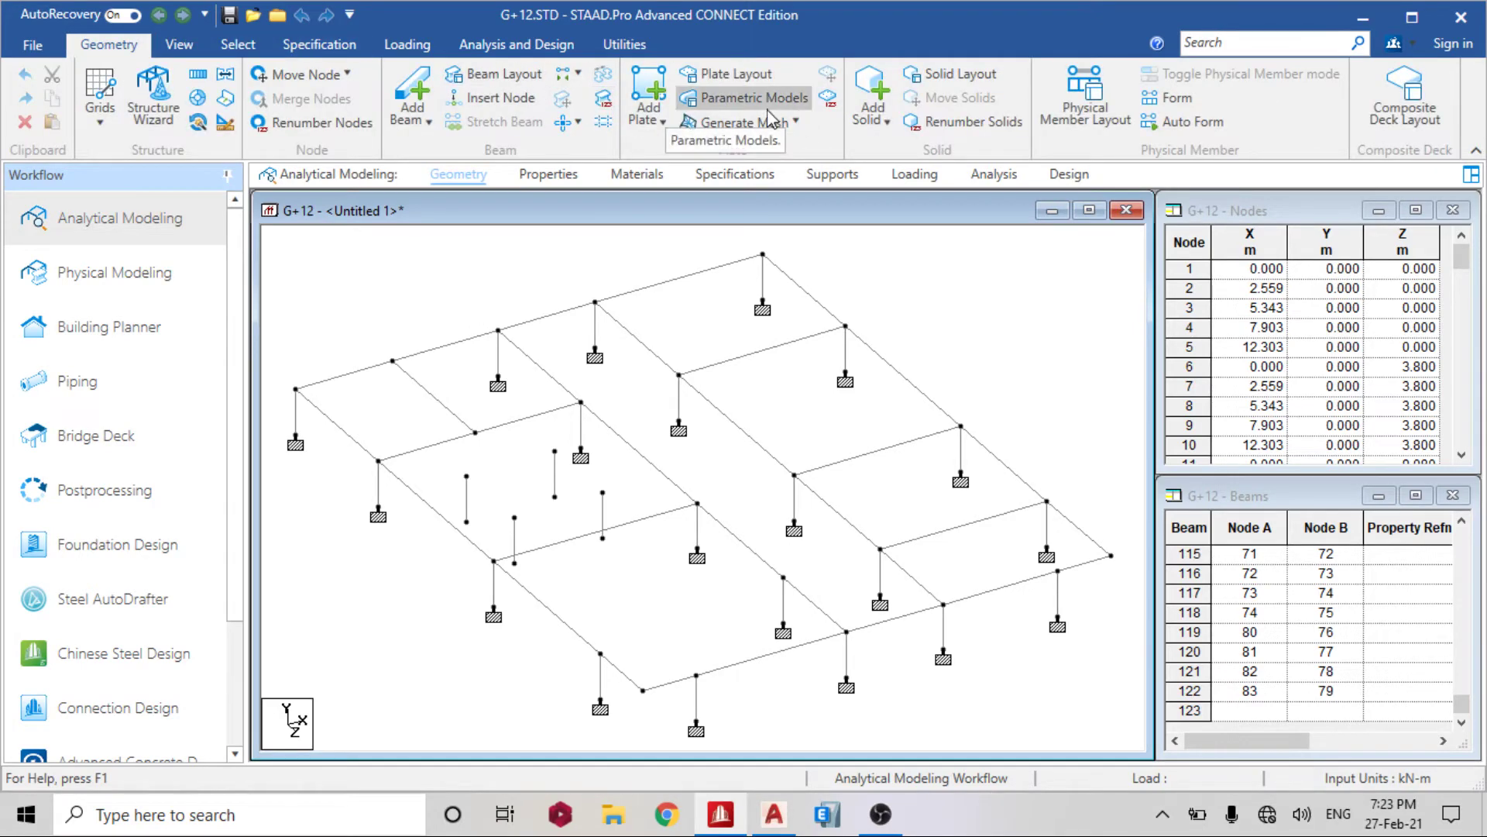
click(750, 102)
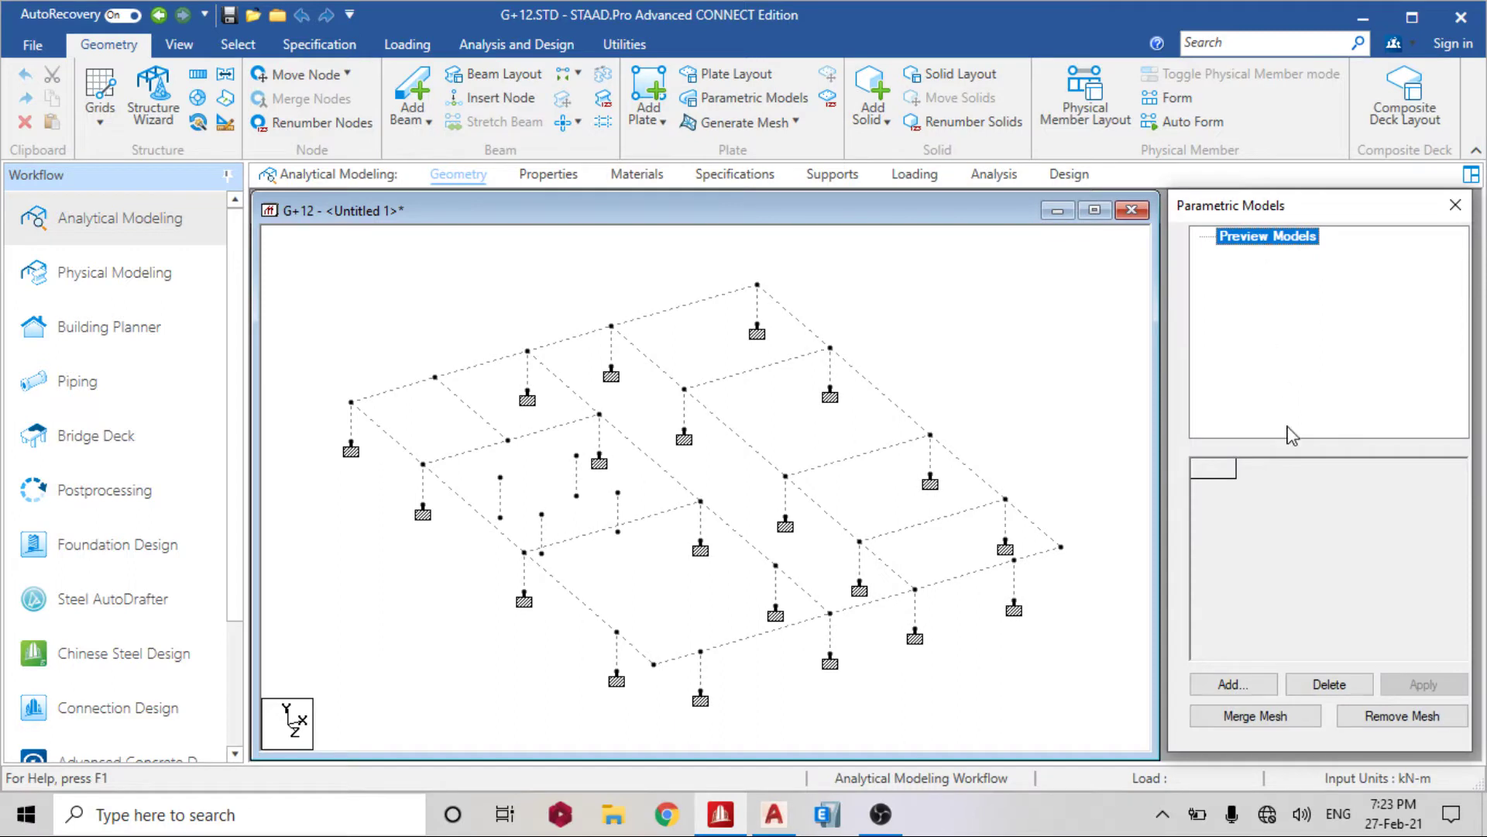
click(1233, 684)
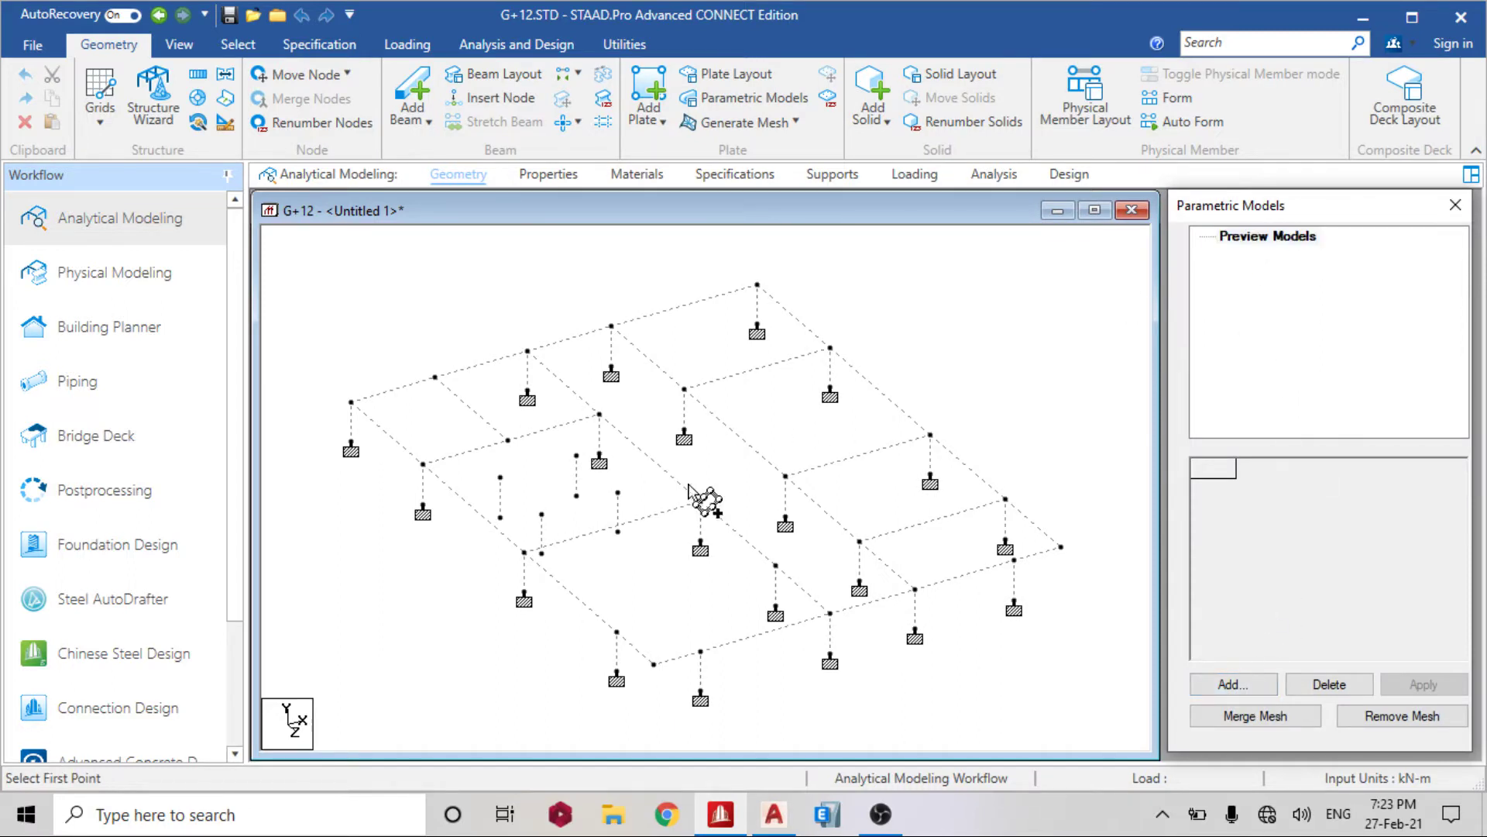
click(500, 476)
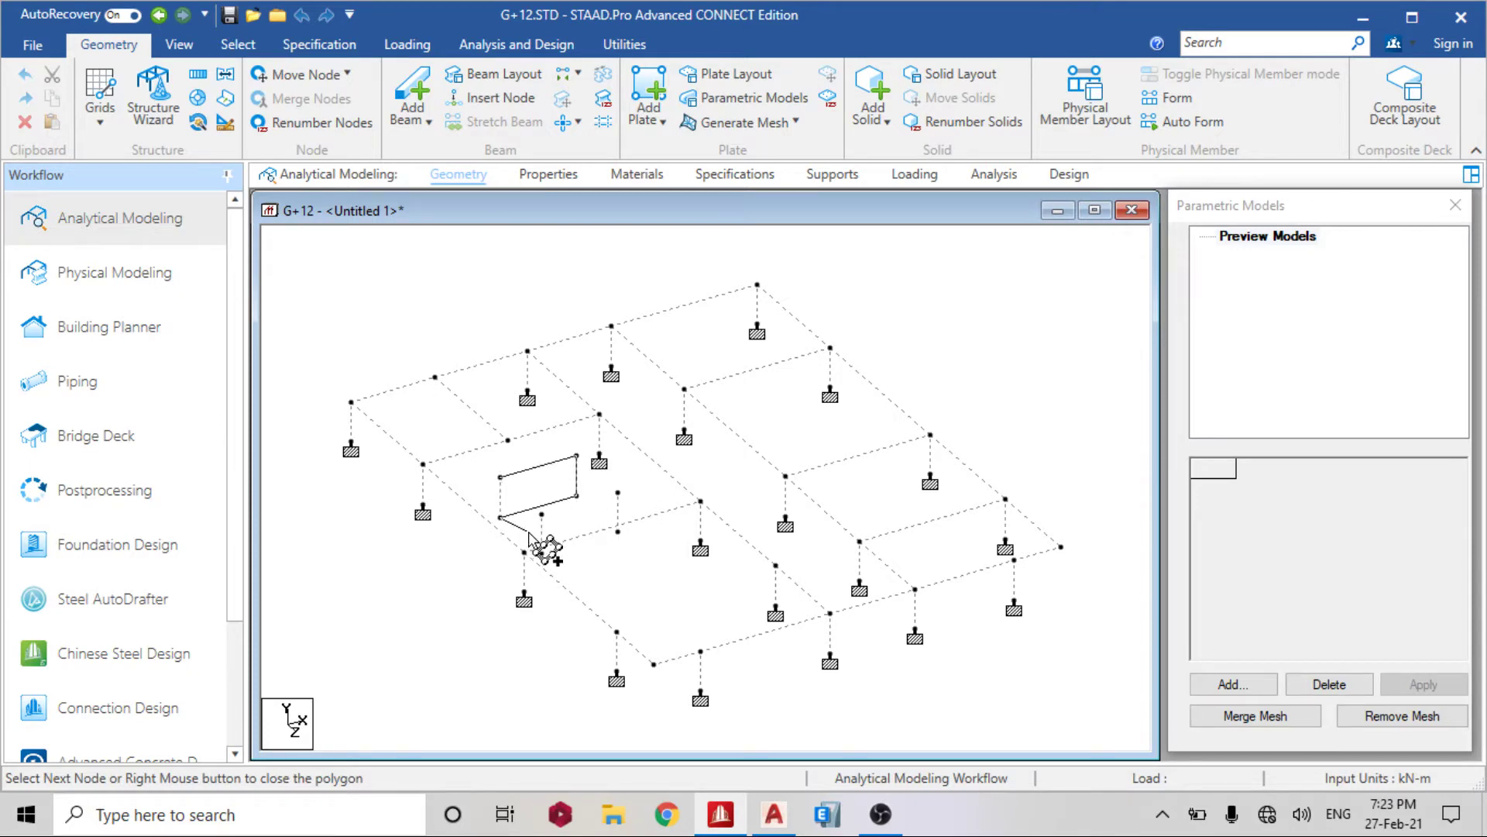
click(501, 516)
Pick the remaining two corner nodes and close the four-node wall boundary
click(576, 495)
click(576, 455)
right_click(546, 488)
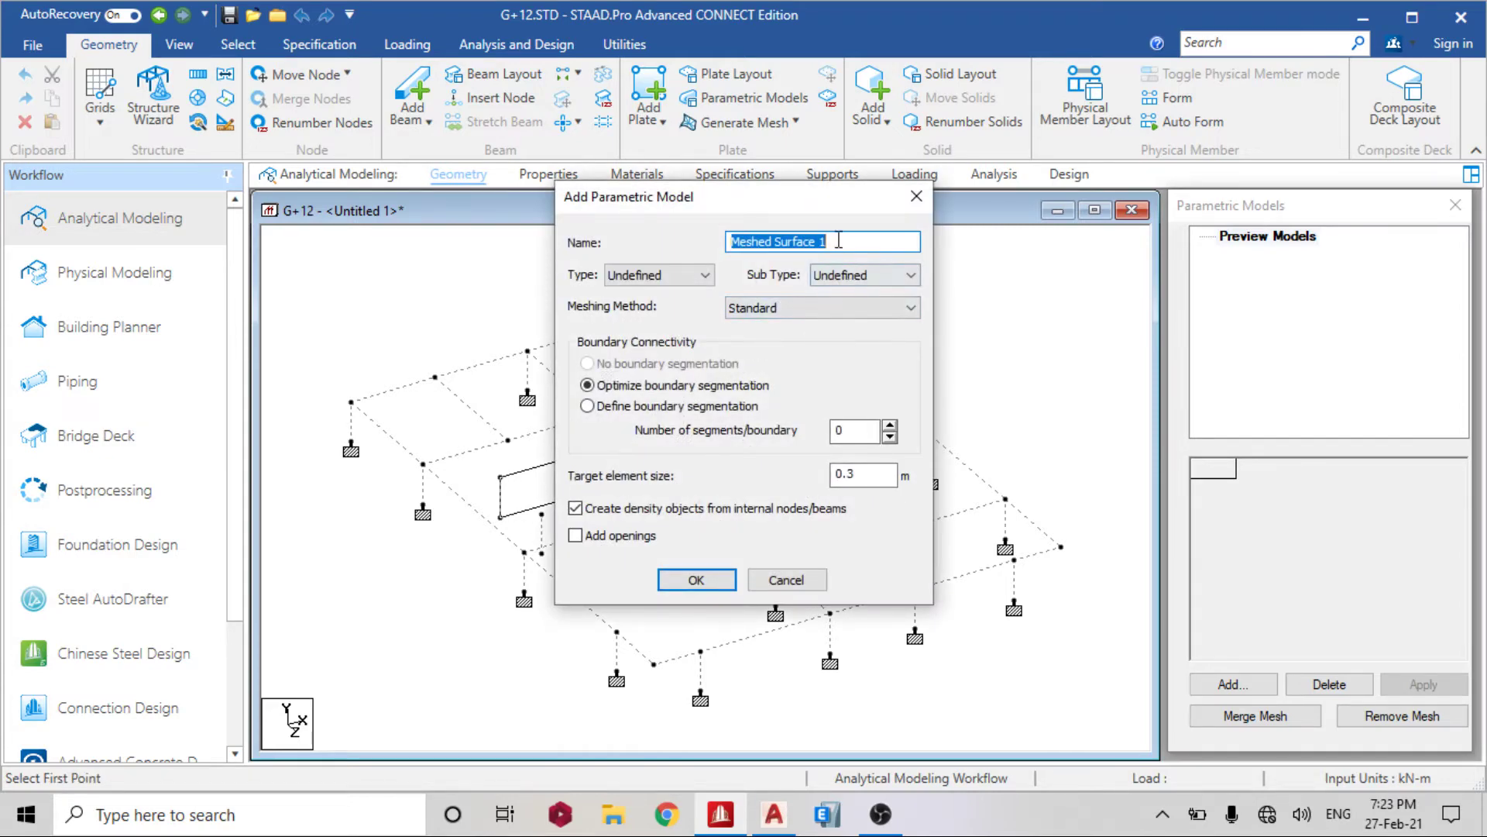
Create Meshed Surface 1 as a Wall with Standard meshing and Undefined sub type
click(689, 272)
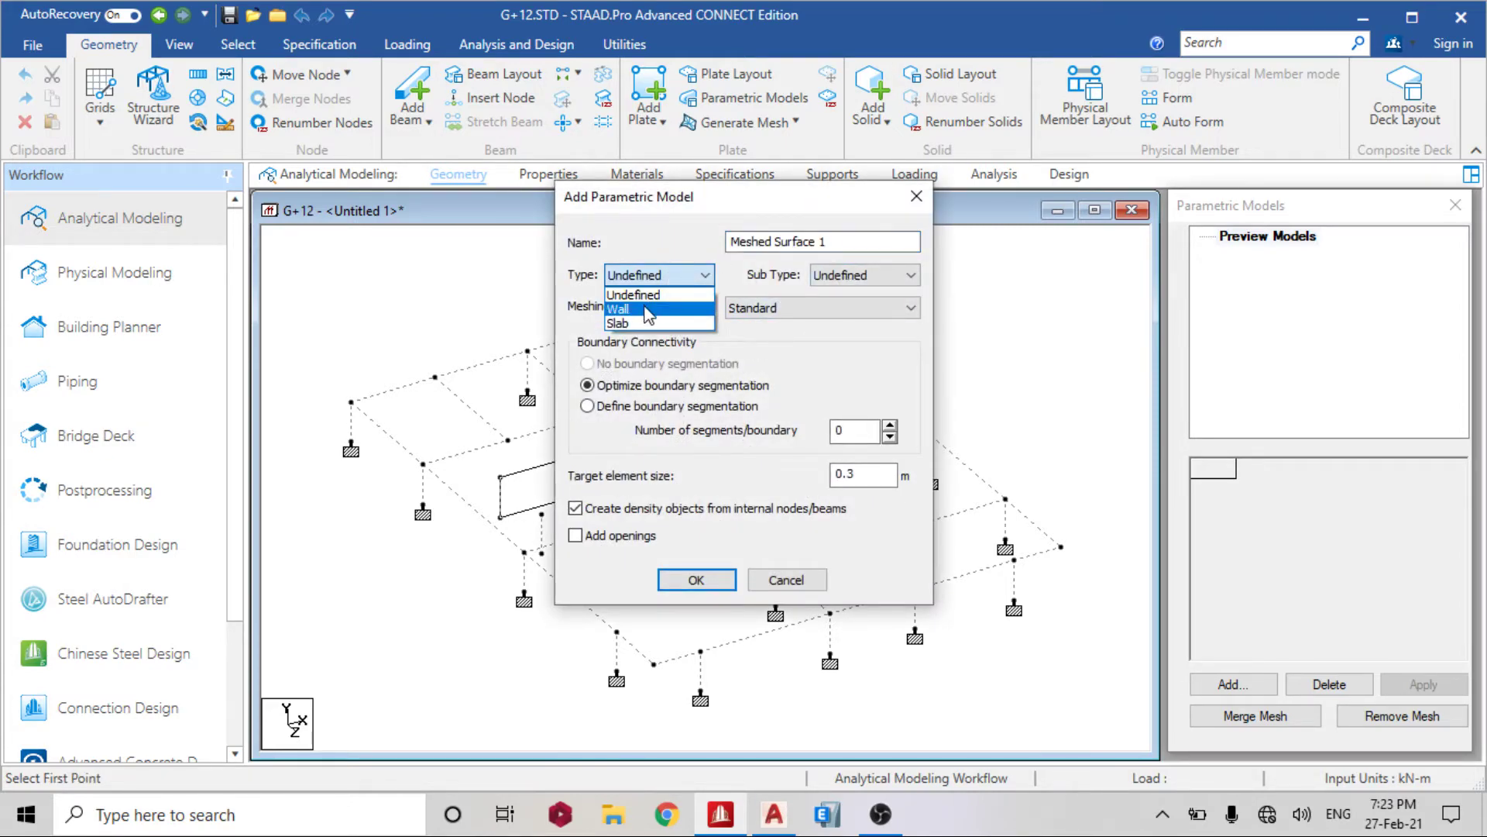
click(647, 317)
click(736, 309)
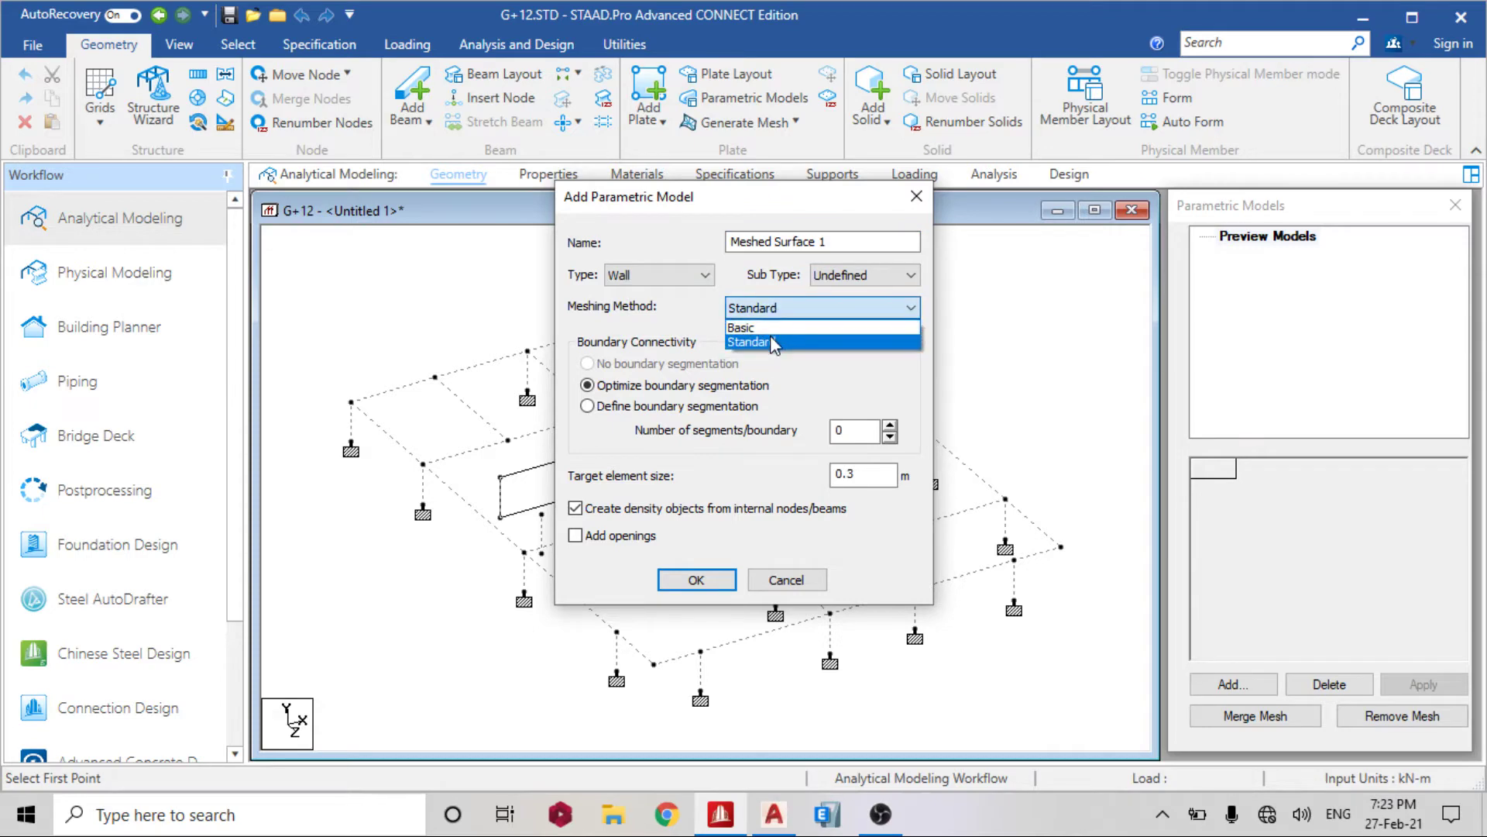
click(775, 340)
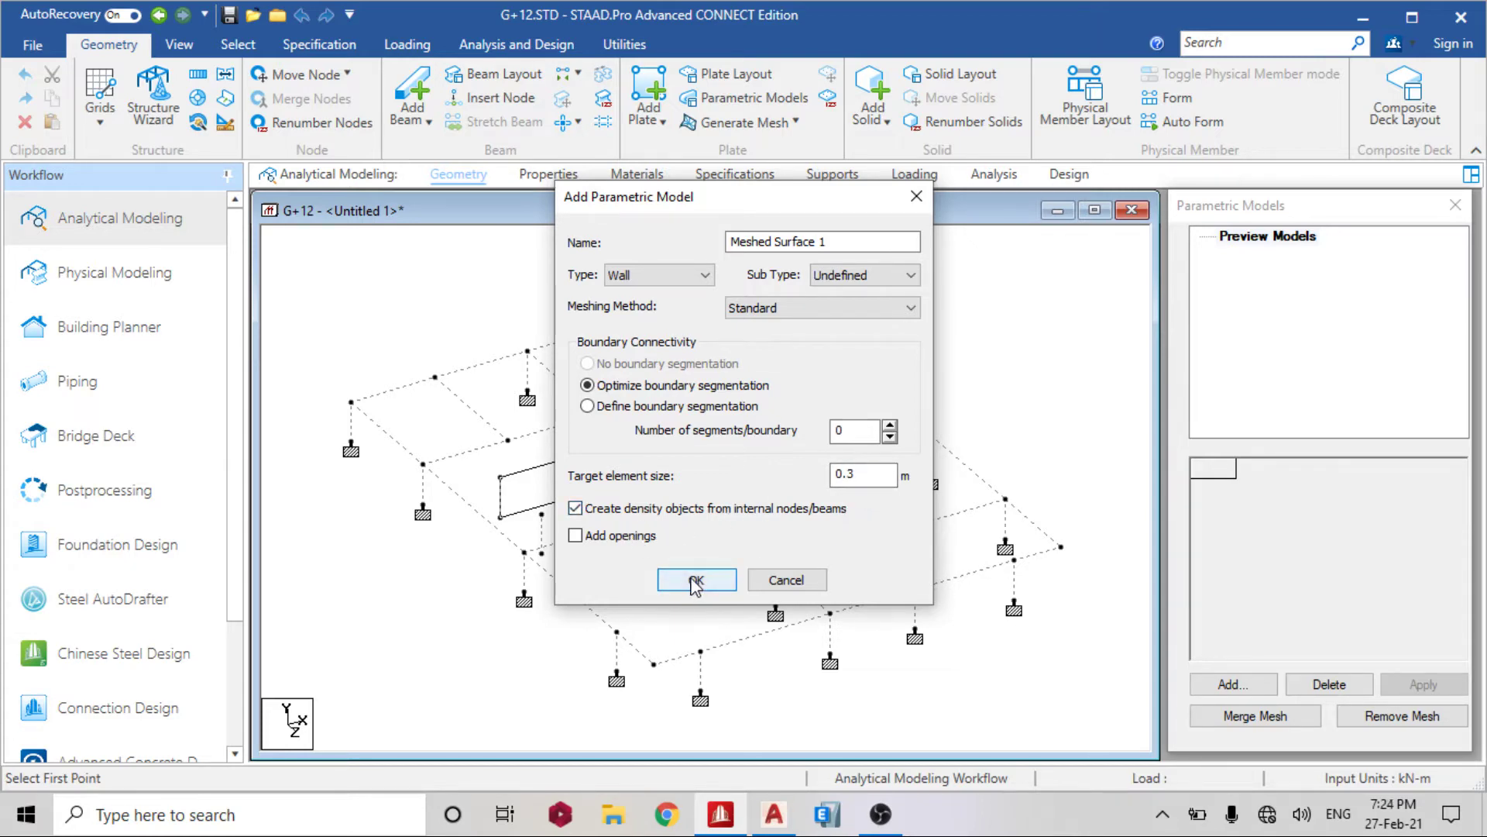
click(864, 276)
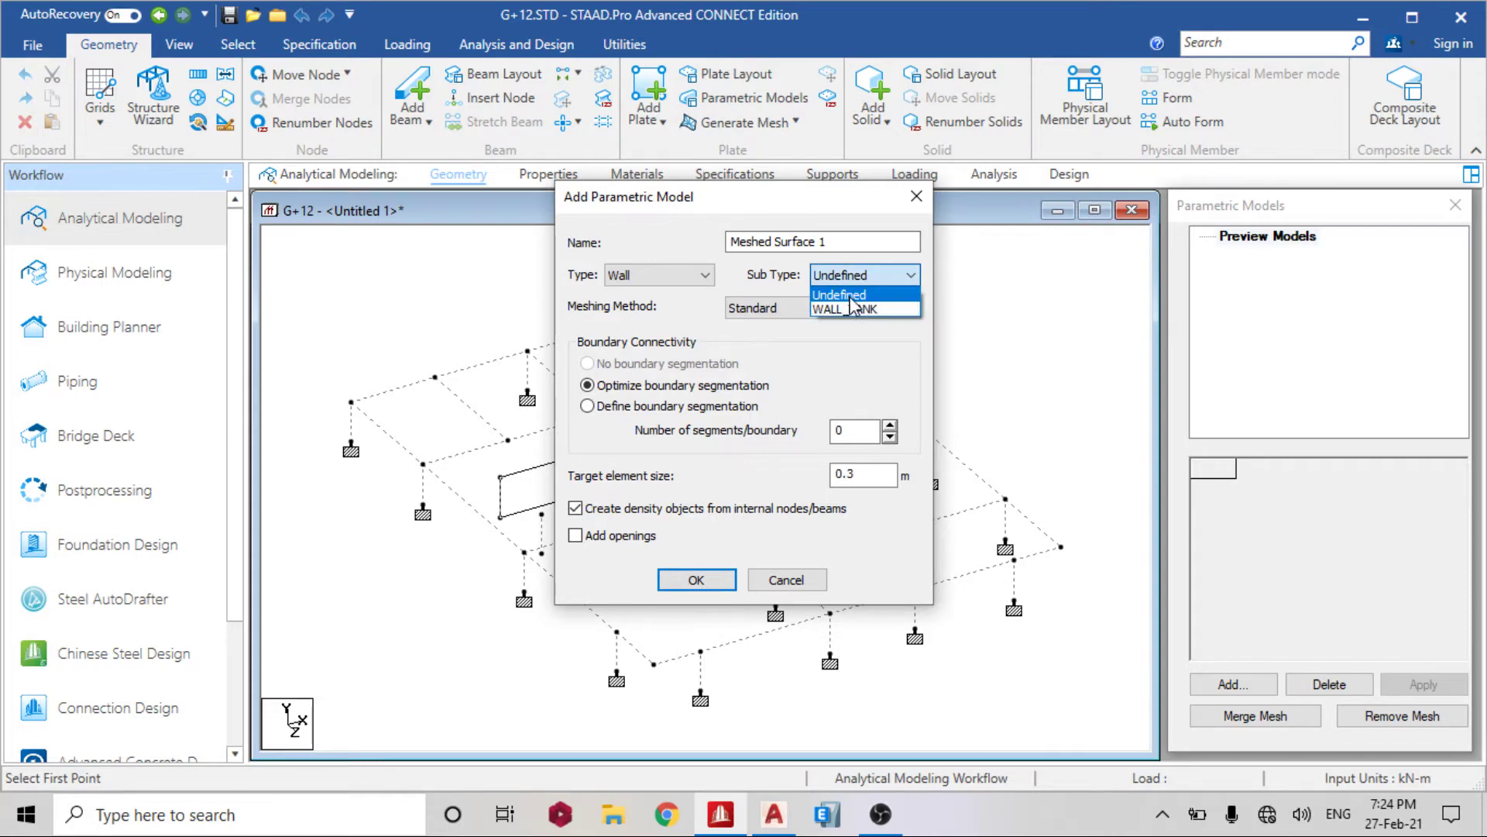
click(849, 299)
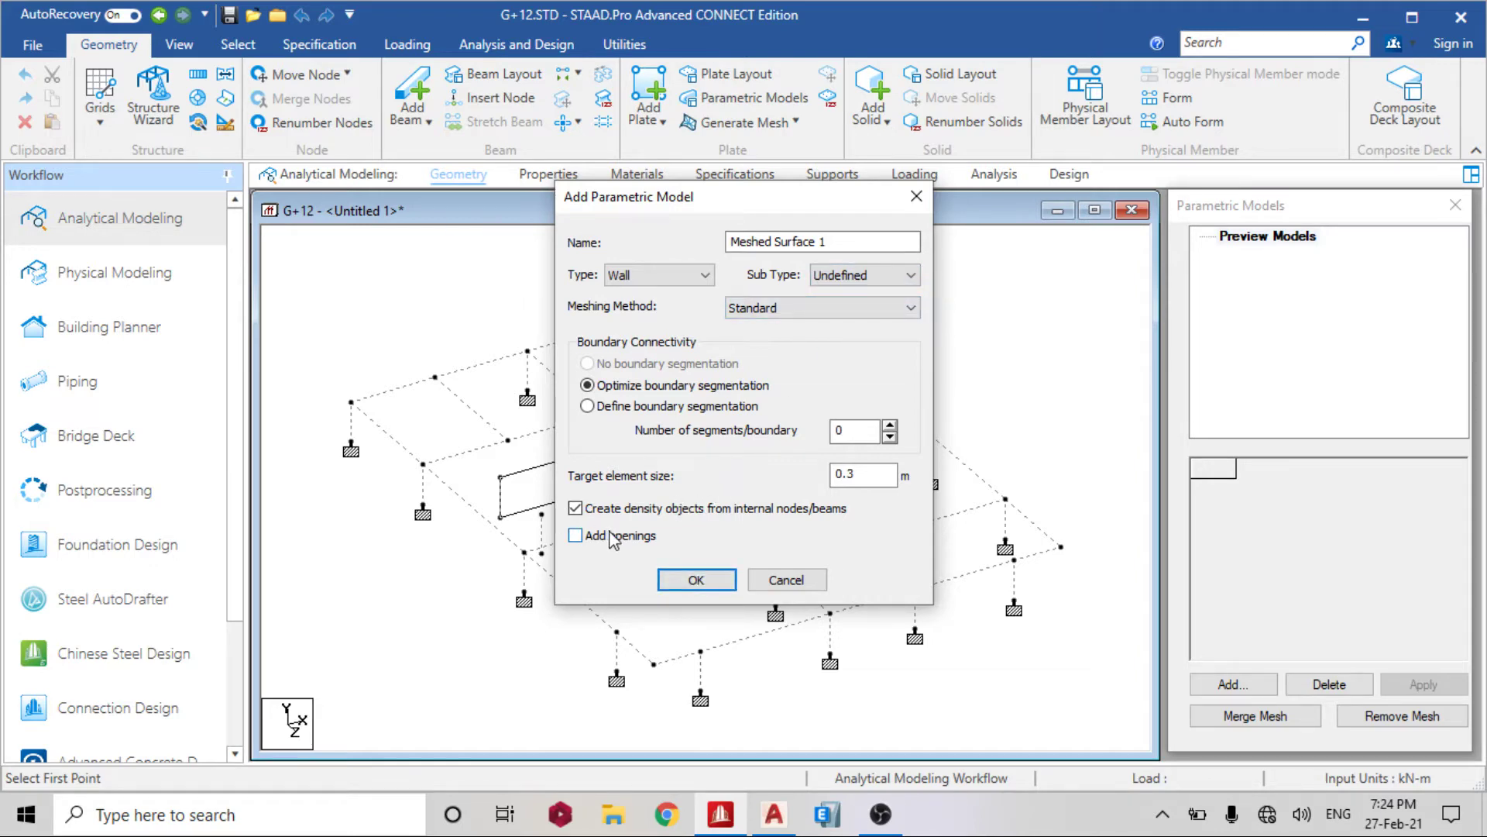
click(690, 580)
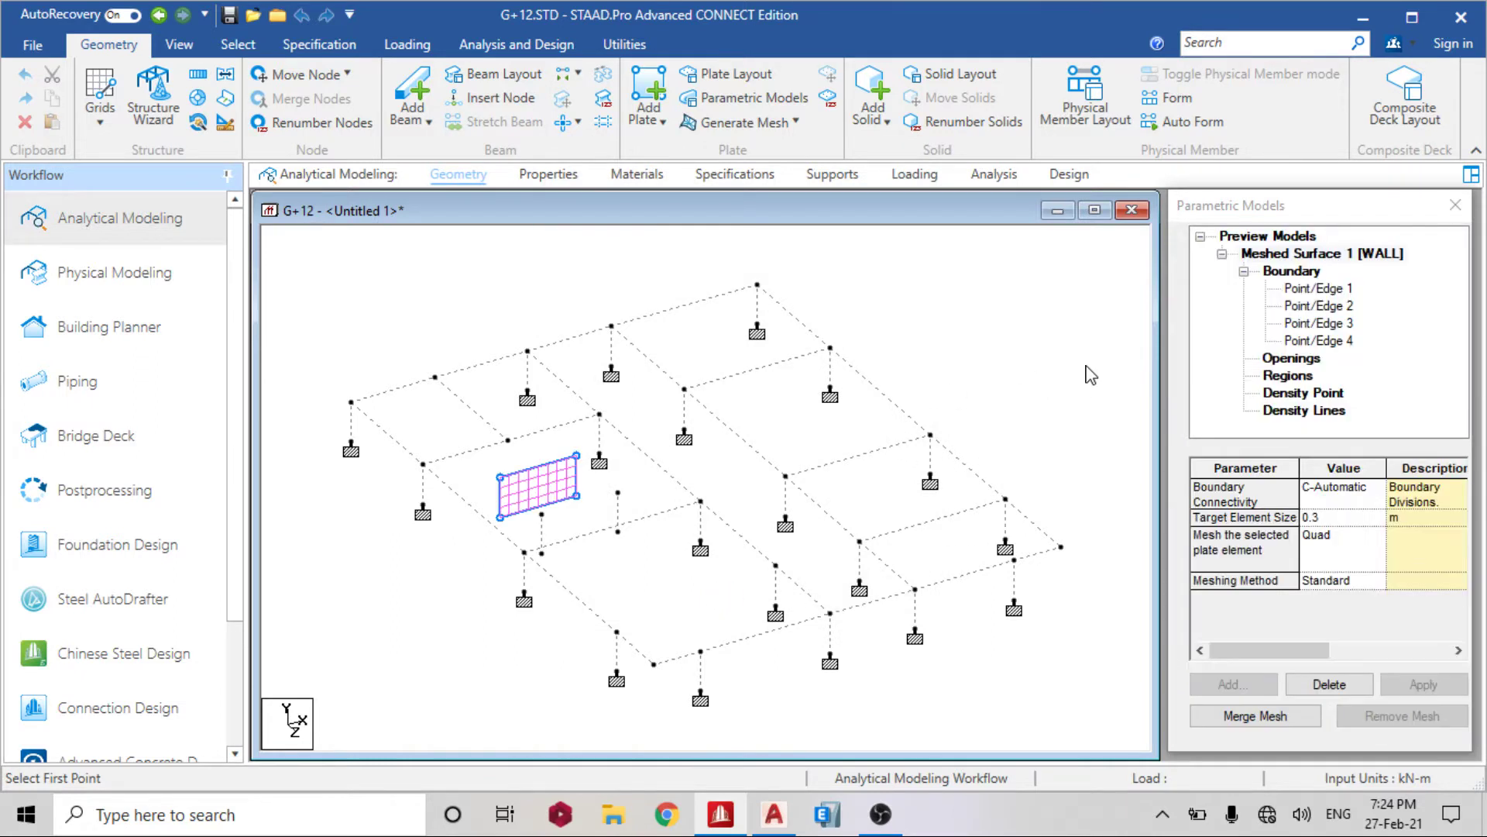
Collapse Meshed Surface 1 and its boundary in the Parametric Models tree
click(1245, 271)
click(1223, 255)
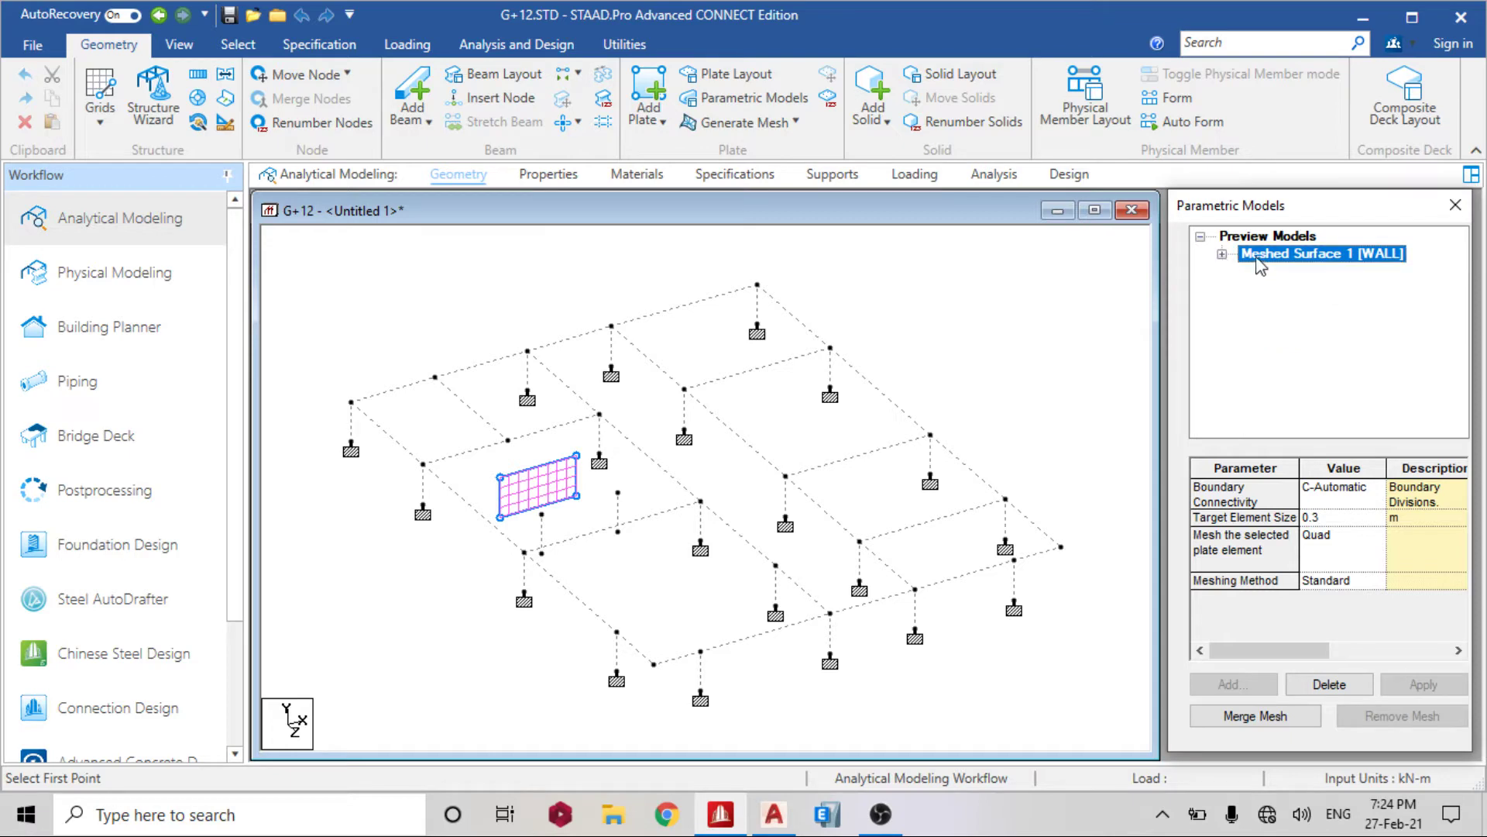
click(1267, 236)
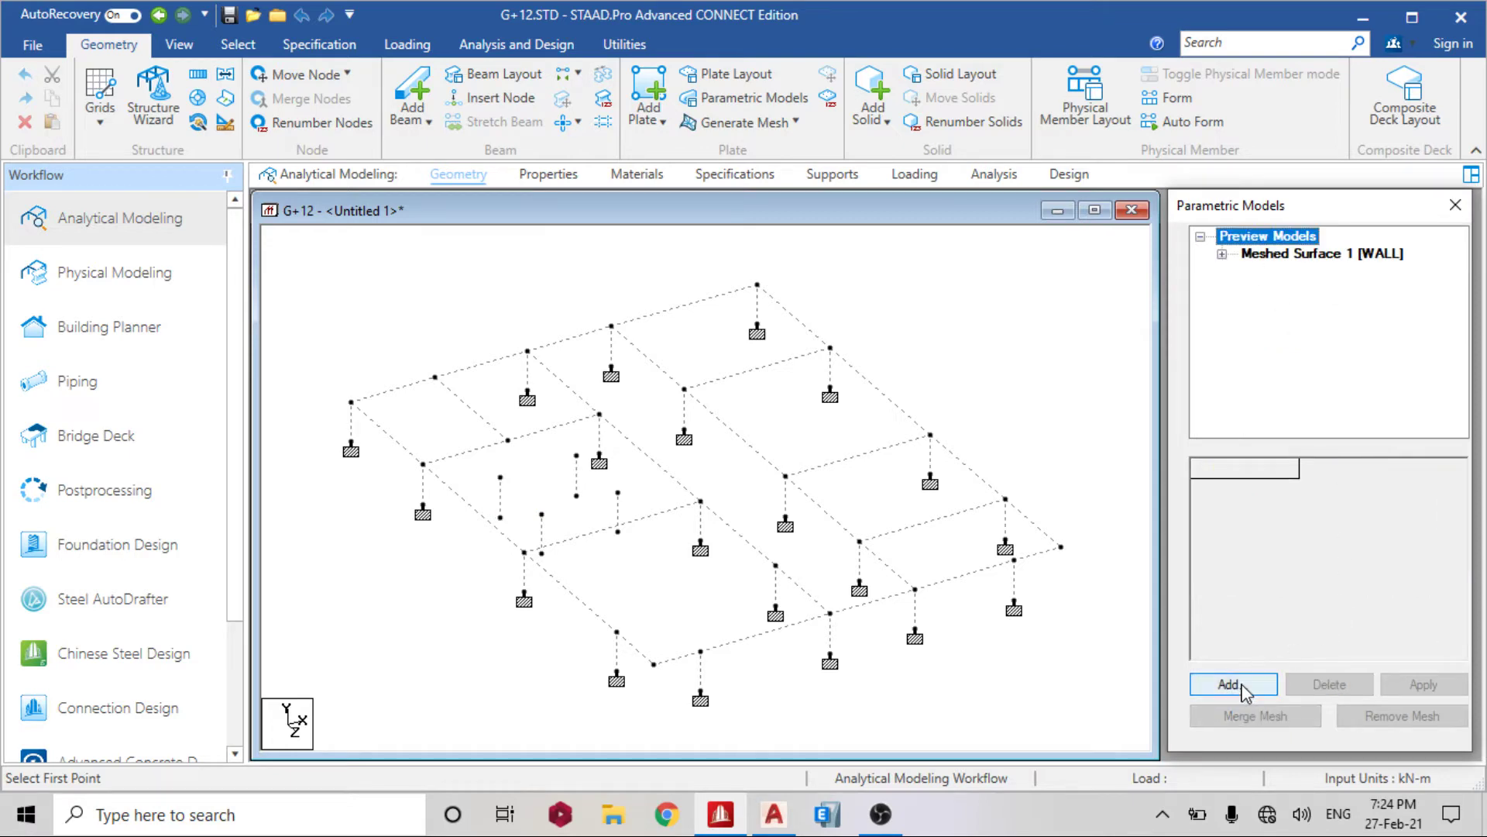
Outline a second four-node wall boundary and create Meshed Surface 2 as a wall
click(1233, 684)
click(499, 477)
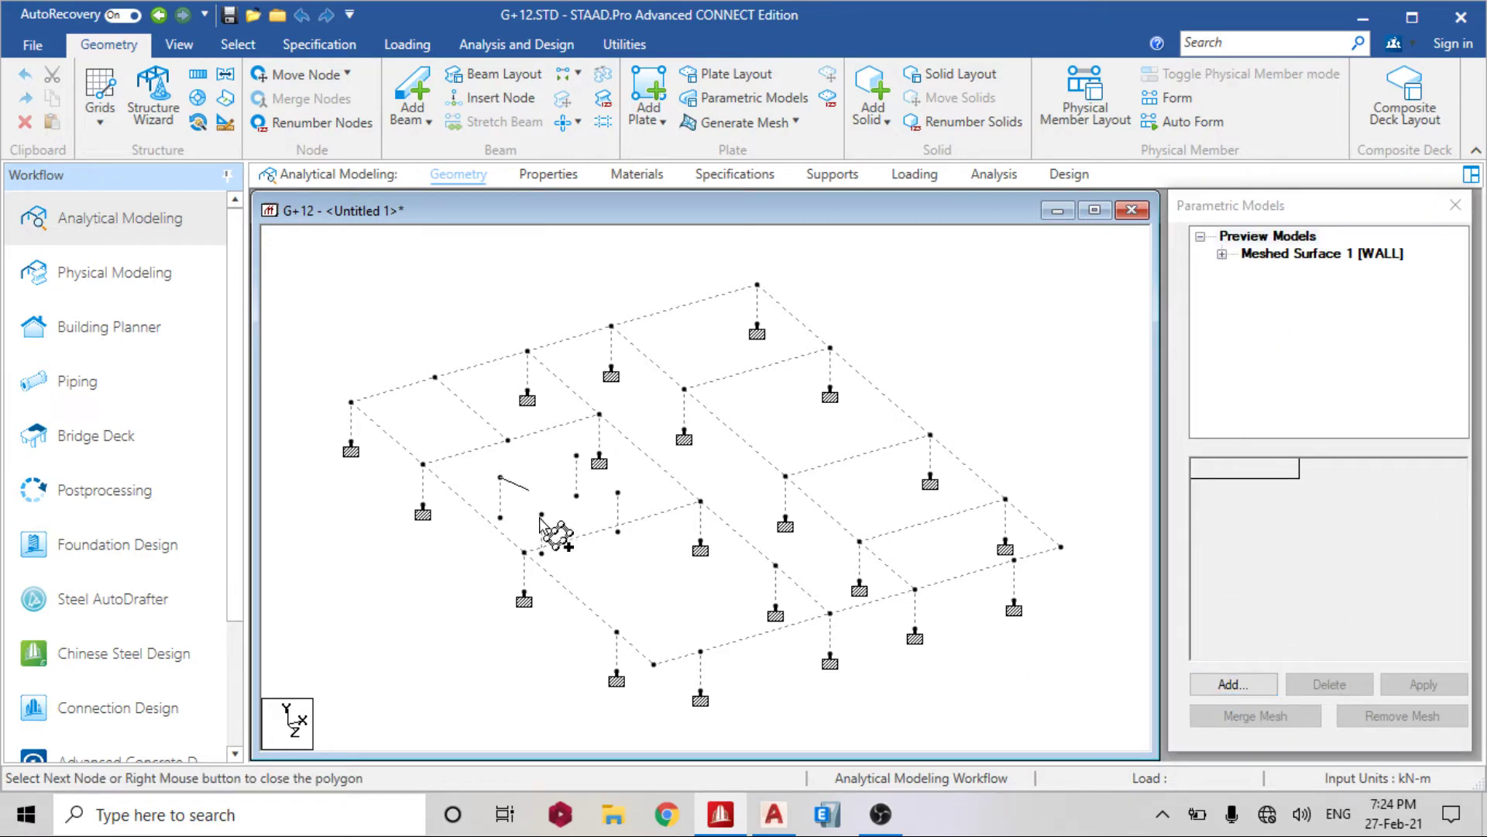
click(542, 514)
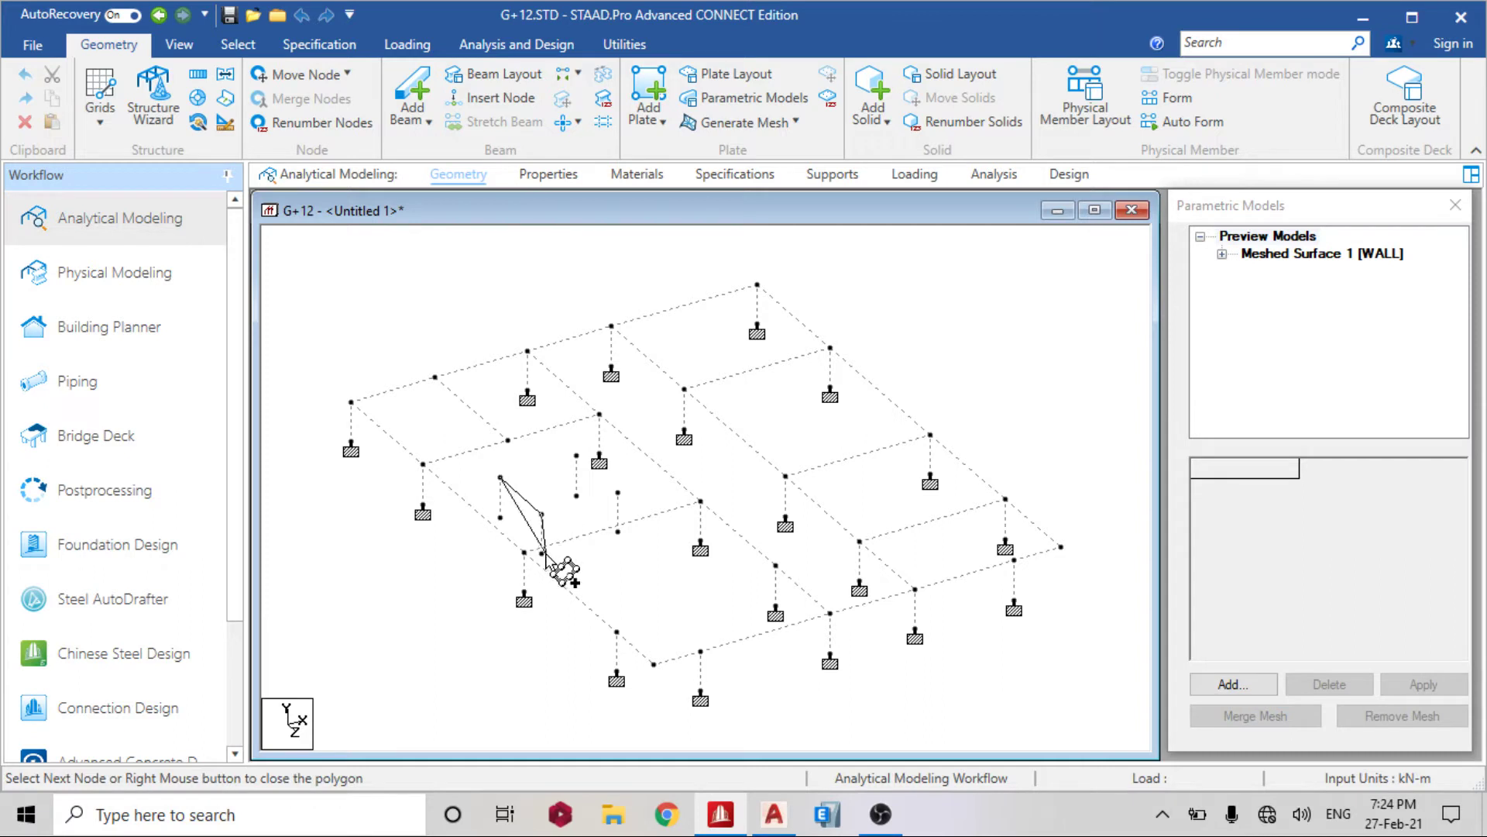
click(543, 553)
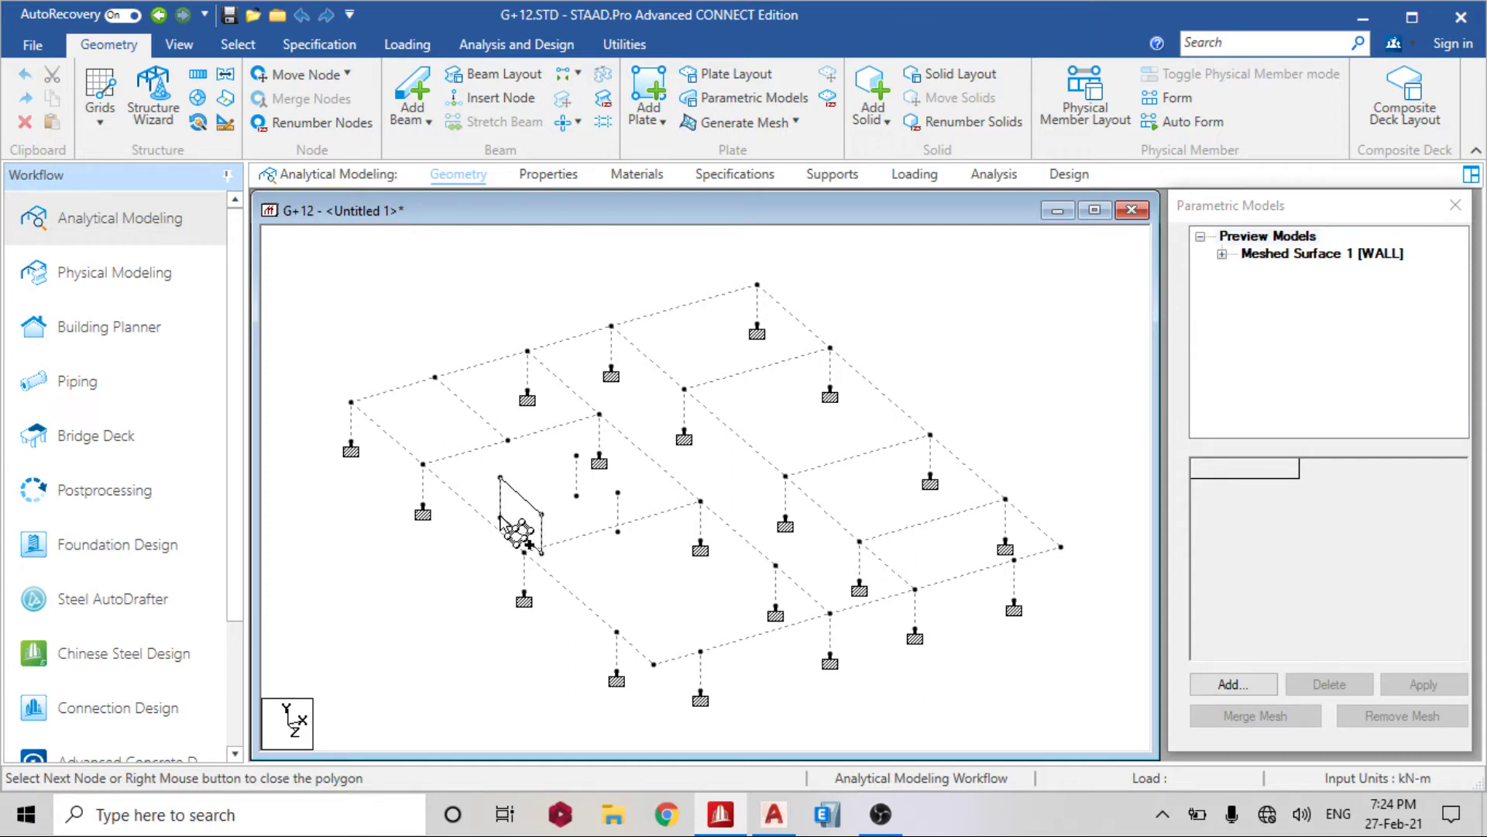
click(500, 518)
right_click(532, 513)
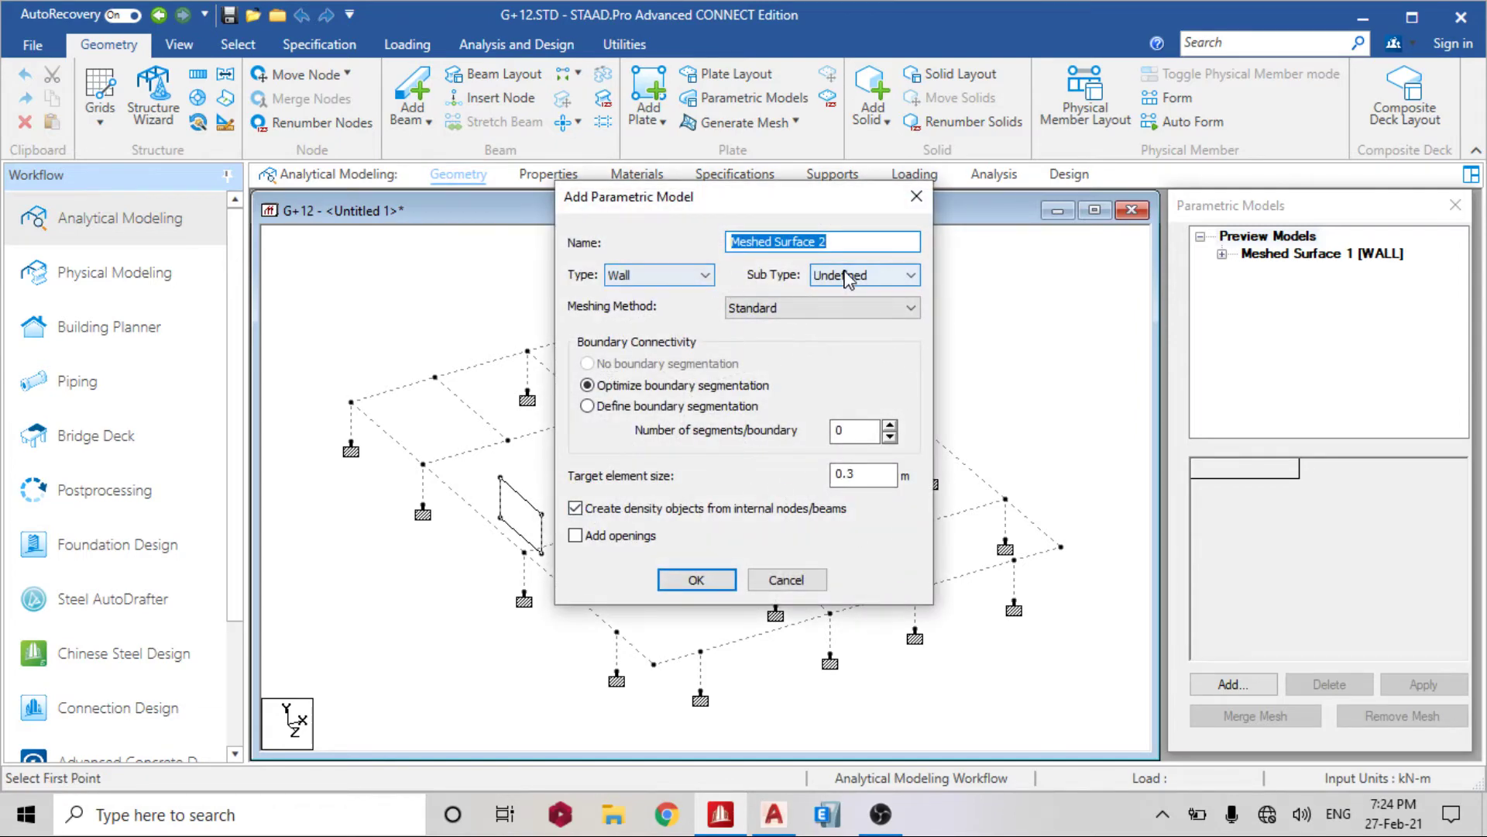
click(697, 581)
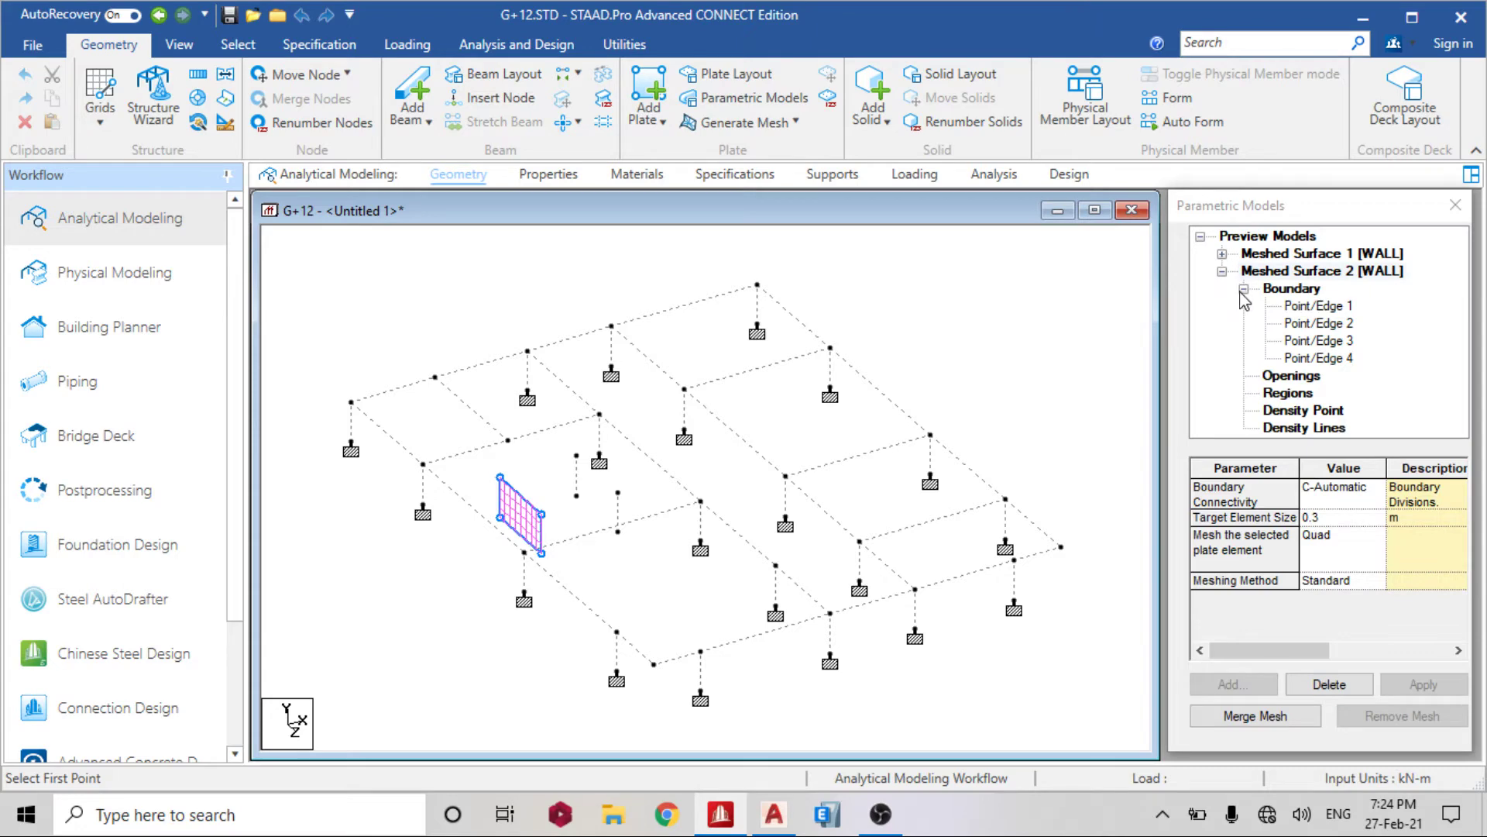
Collapse Meshed Surface 2 and select the tree root so Add is available again
click(1243, 289)
click(1222, 272)
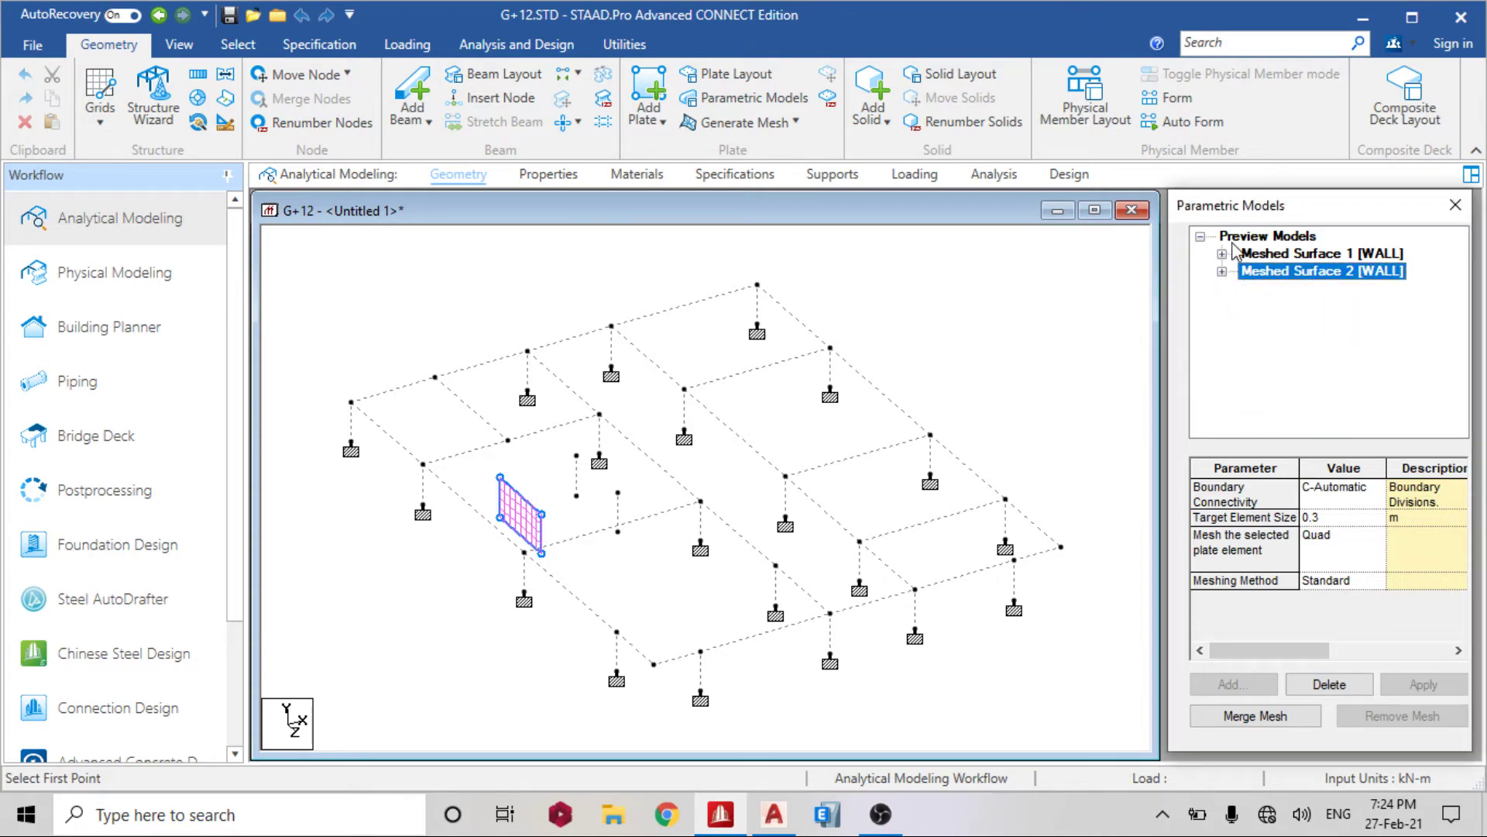
click(1239, 237)
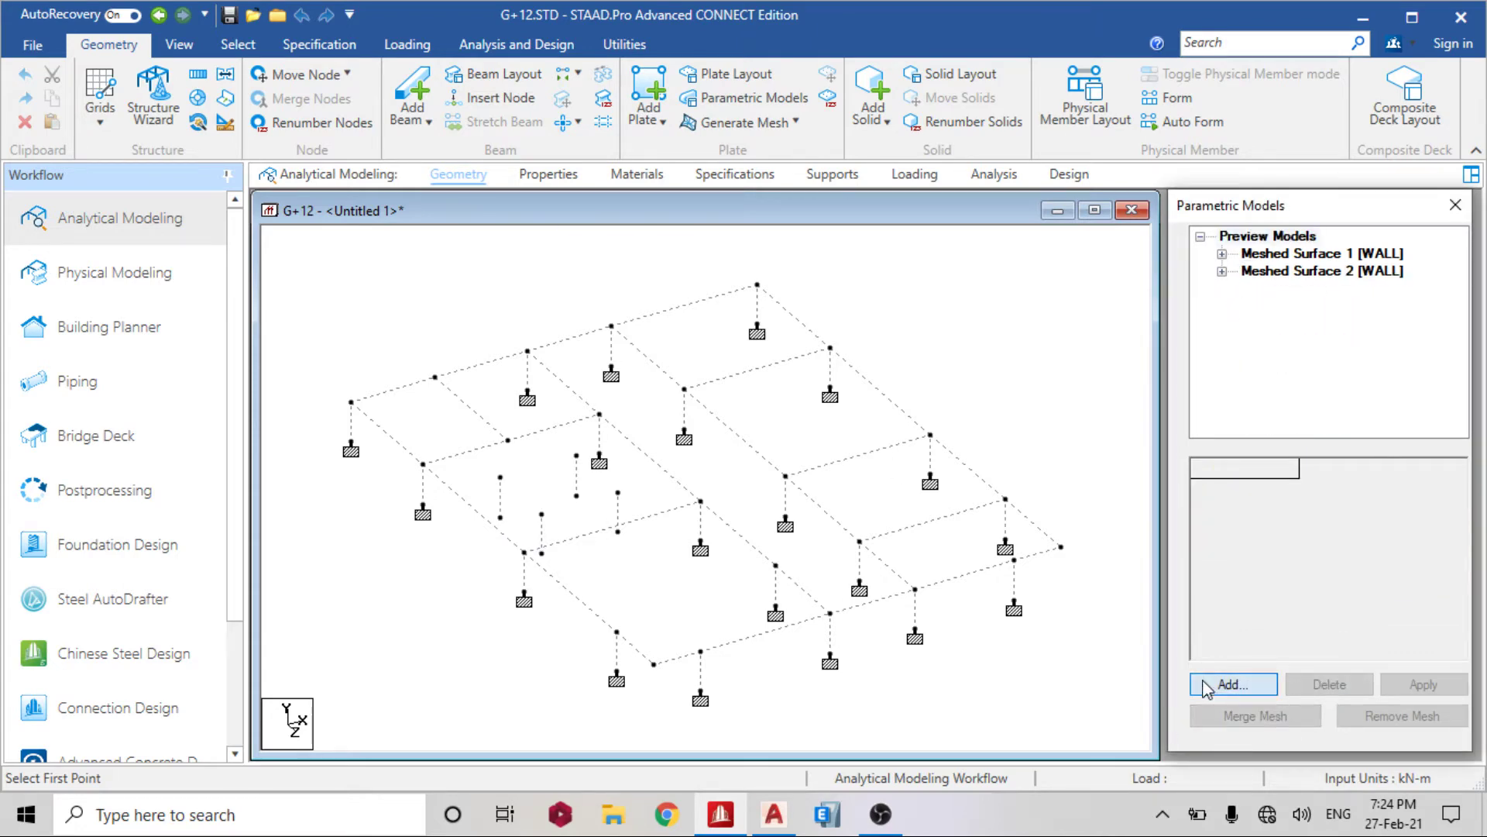
Outline four nodes and create wall Meshed Surface 3 with 0.3 m quad elements
click(541, 515)
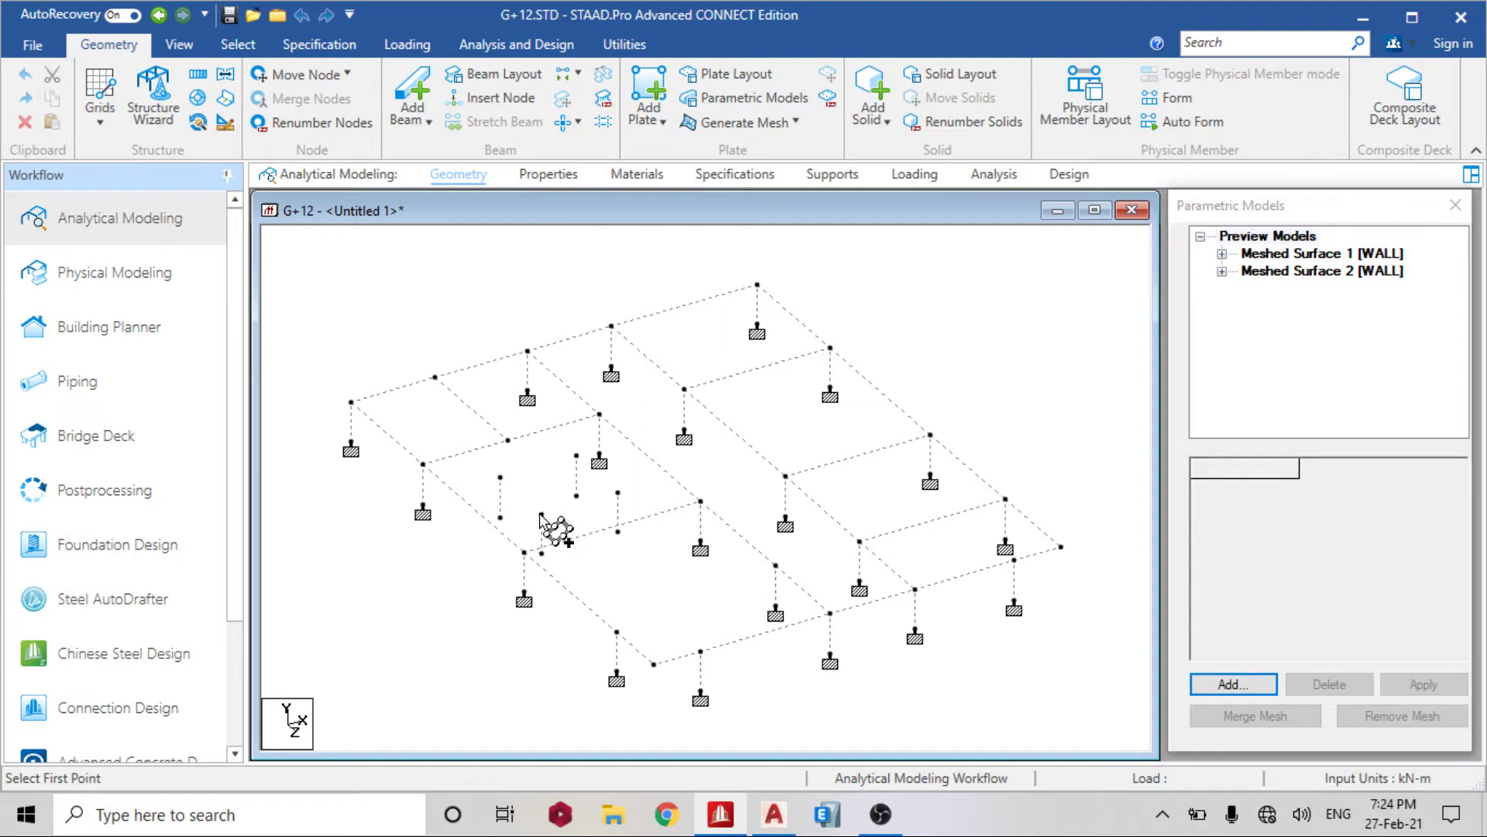
click(618, 493)
click(617, 531)
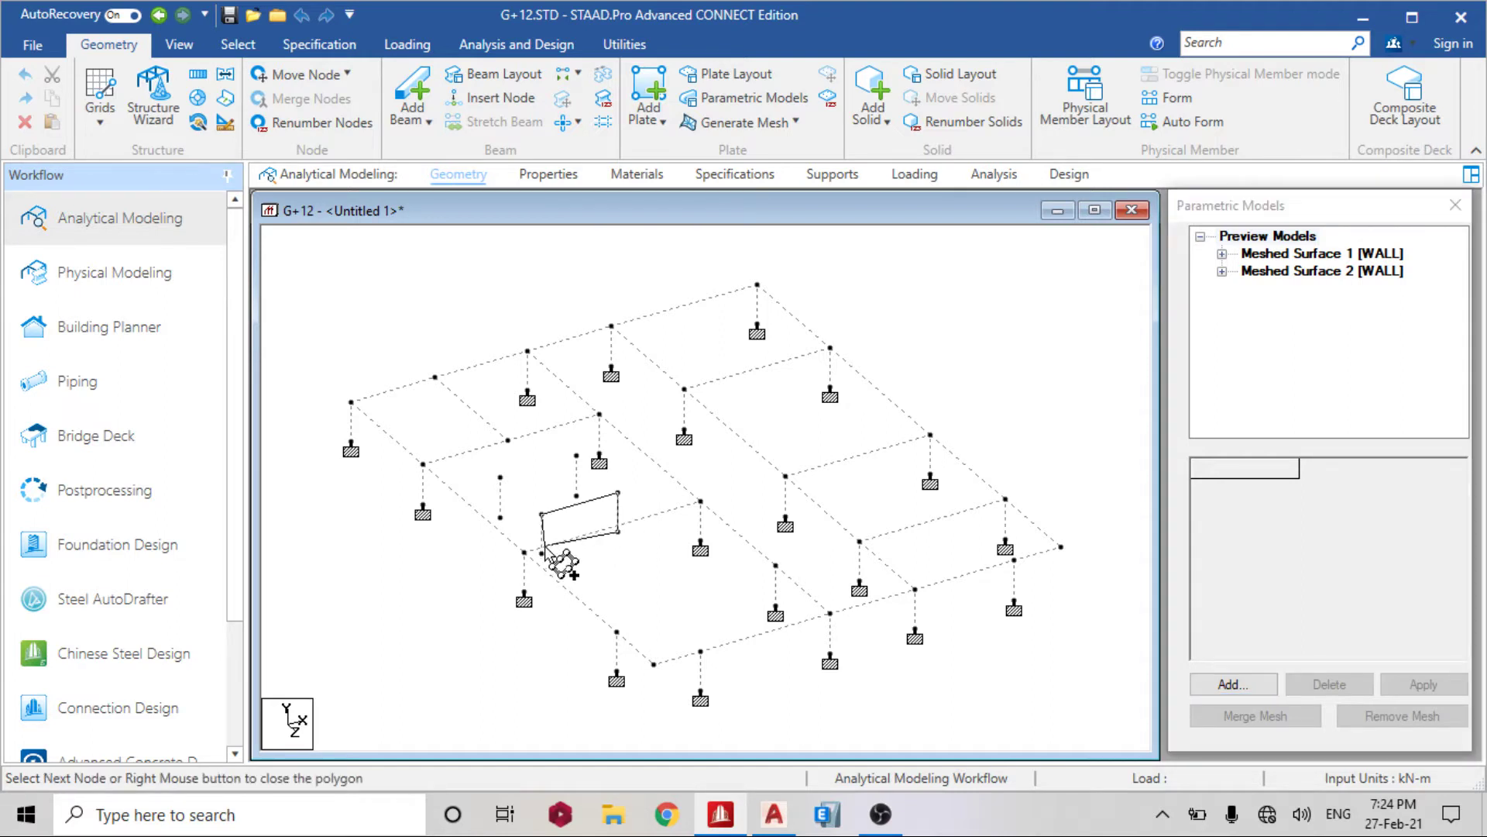
click(541, 552)
right_click(563, 529)
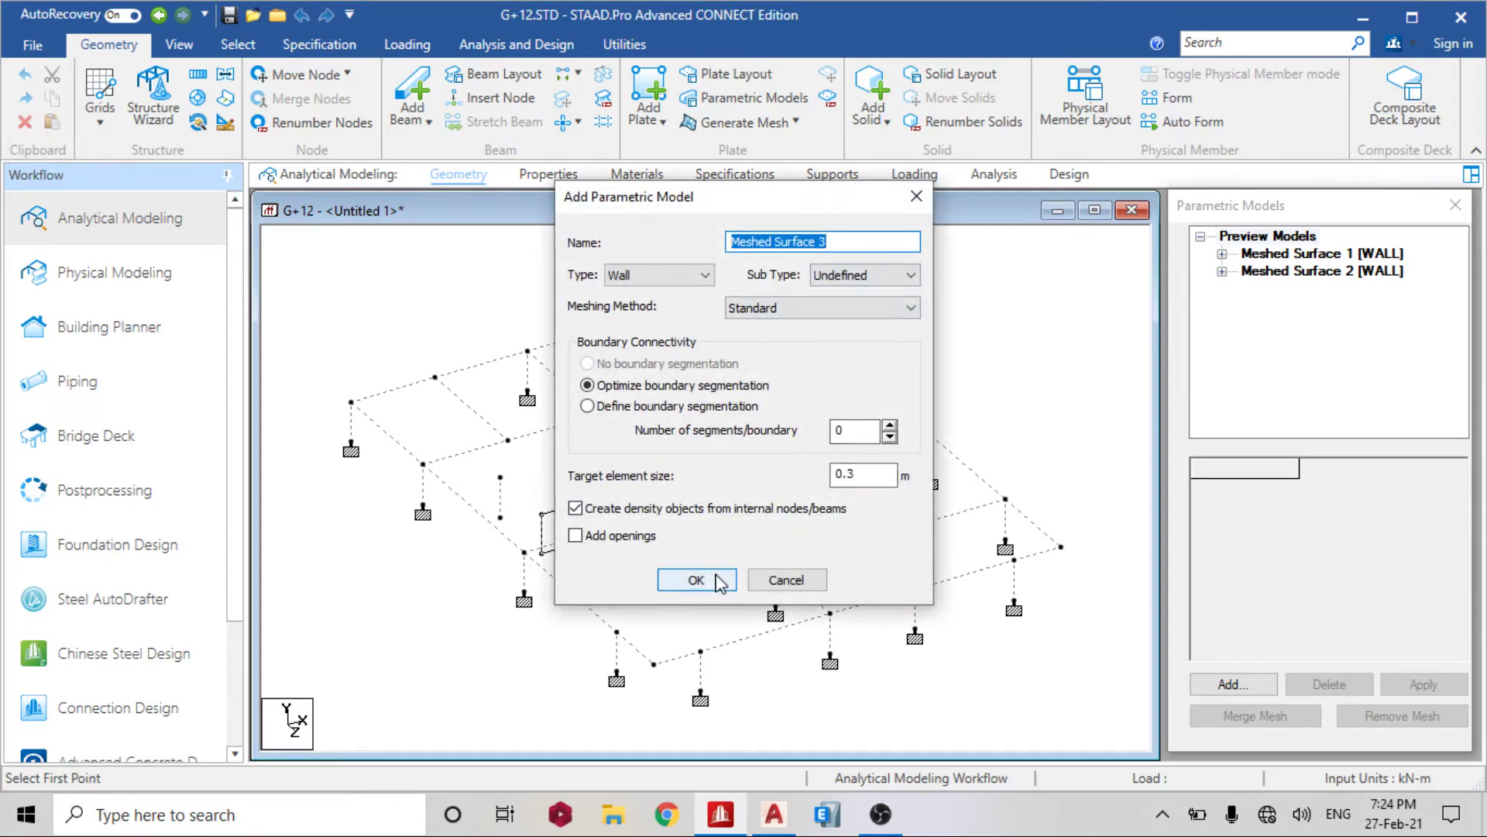
click(696, 580)
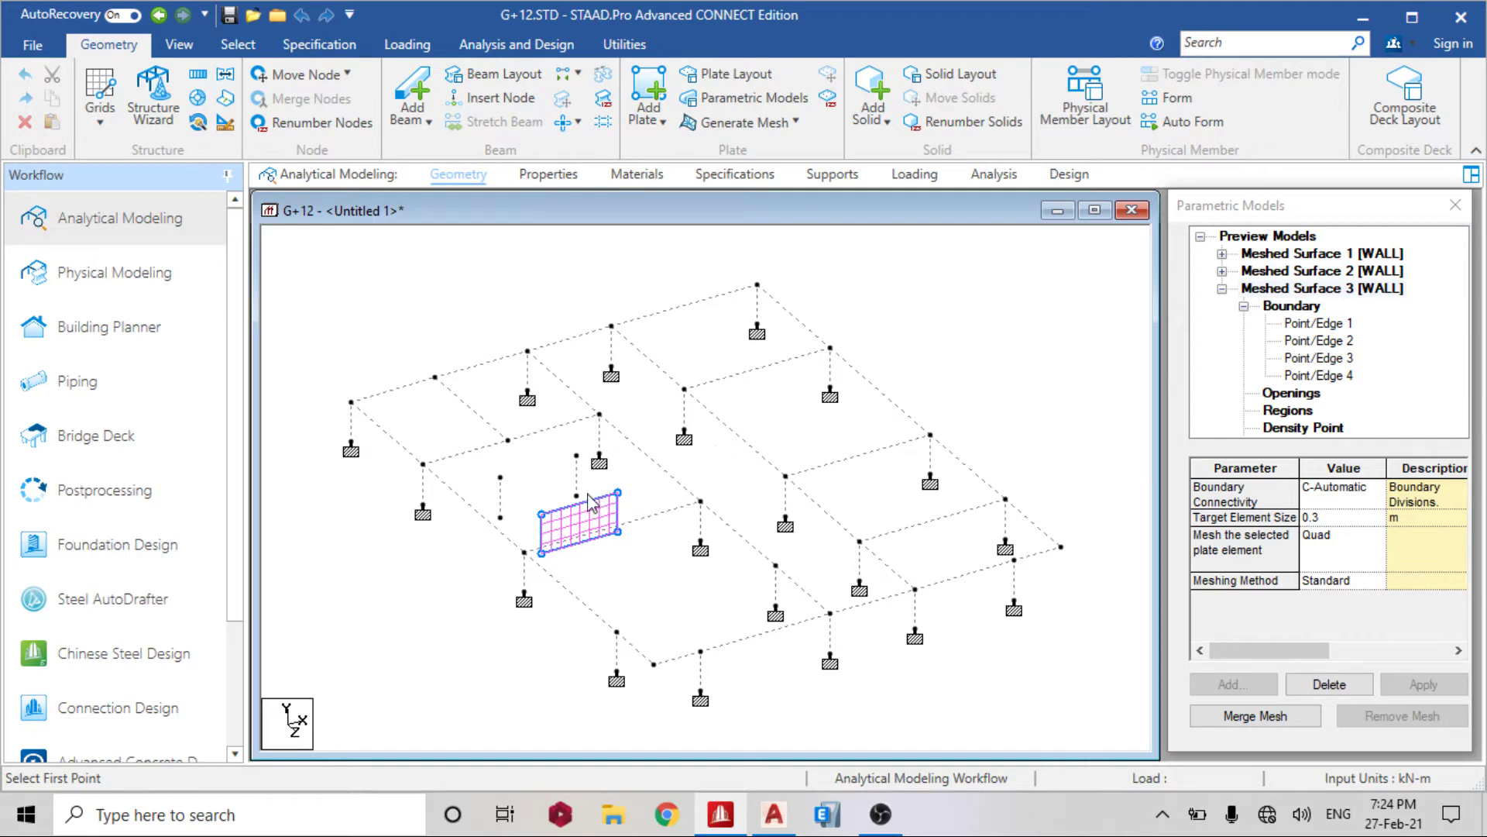
Bring the AutoCAD stair-core plan back to the front, zoomed in
scroll(592, 502, up, 2)
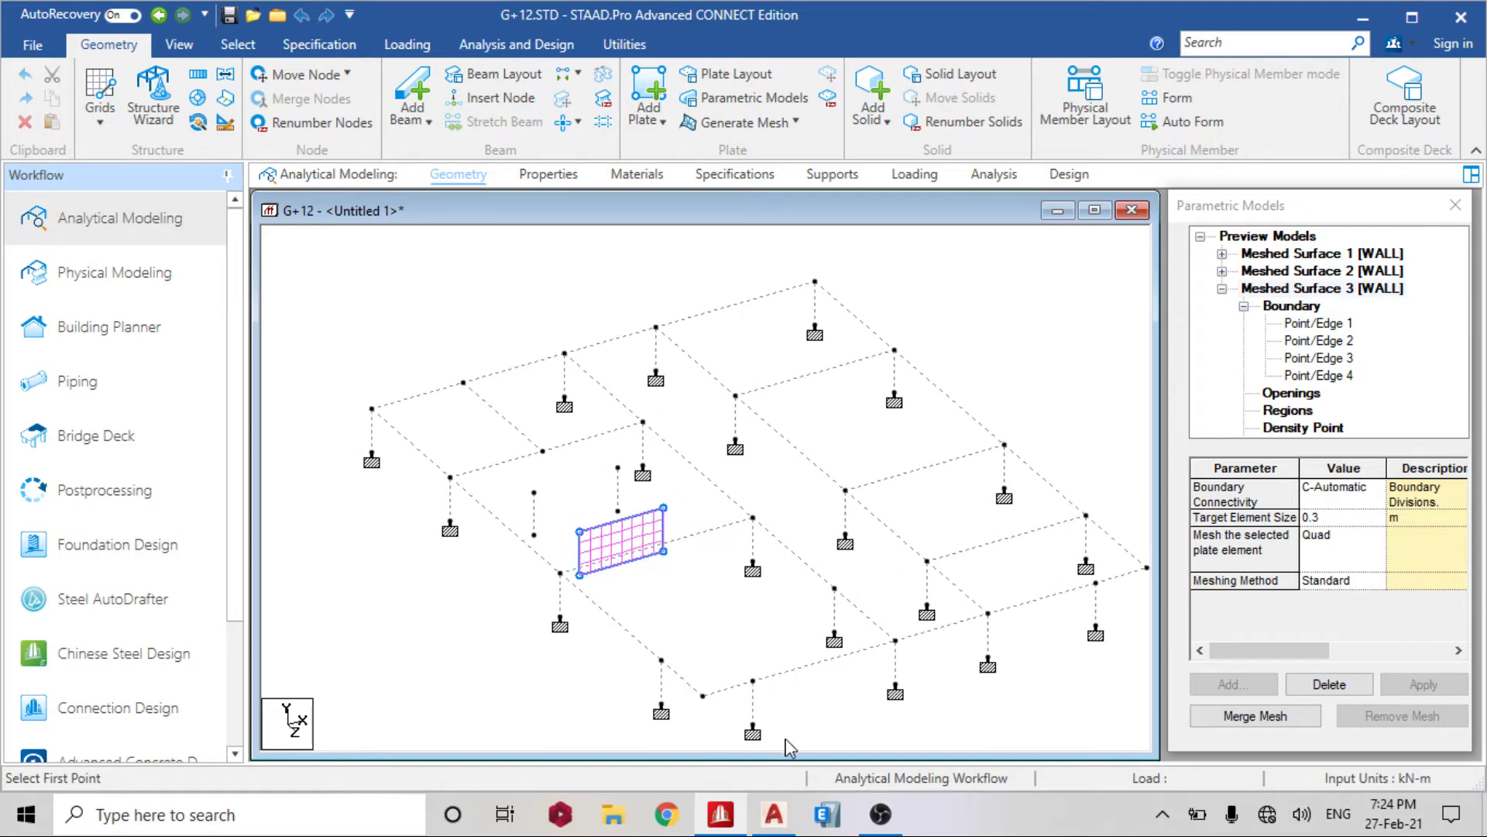
click(774, 813)
scroll(738, 504, up, 1)
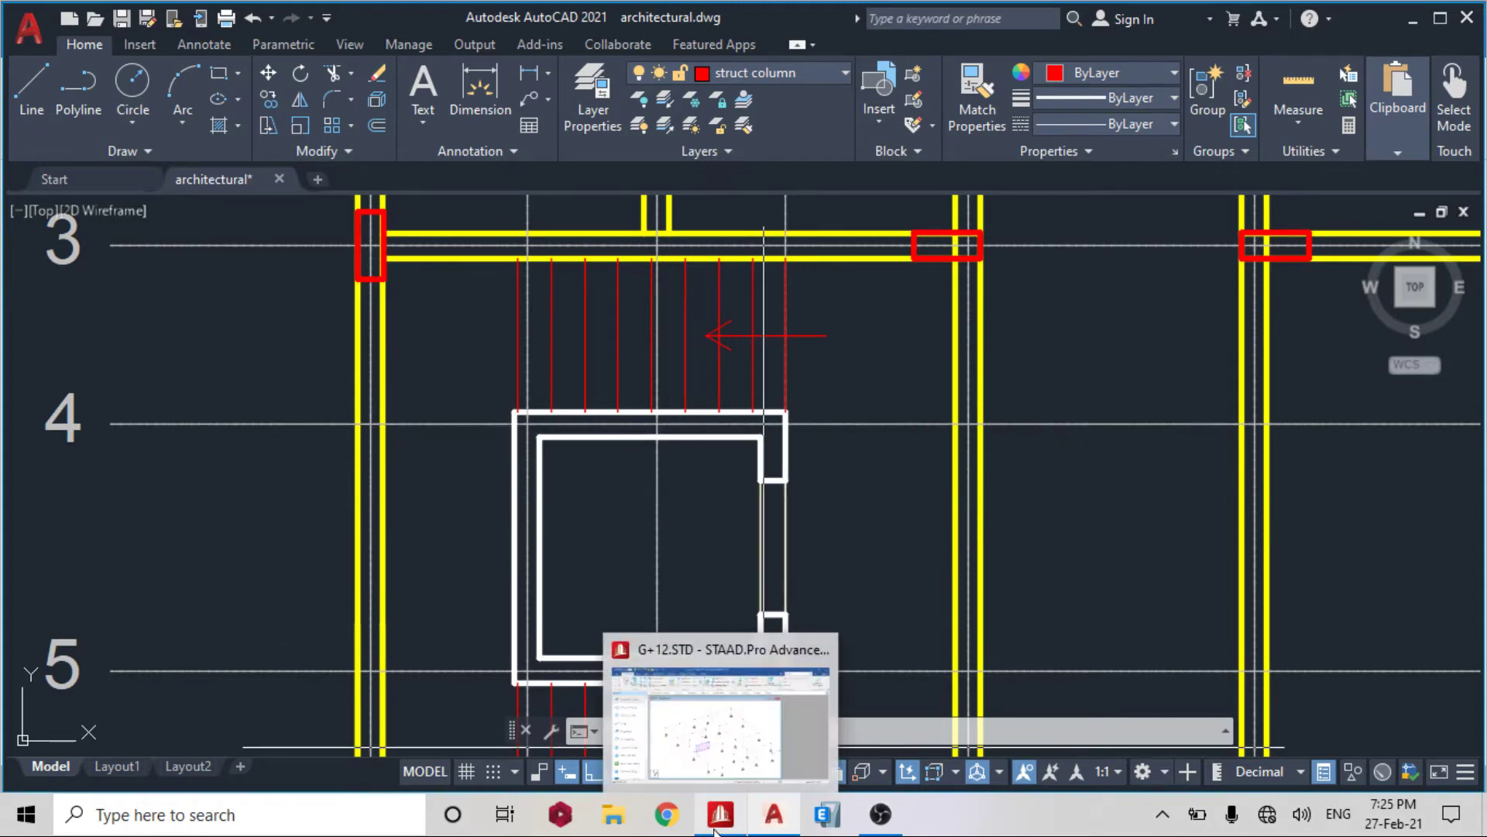
Go back to the STAAD.Pro model after reviewing the stair-core walls in AutoCAD
click(714, 828)
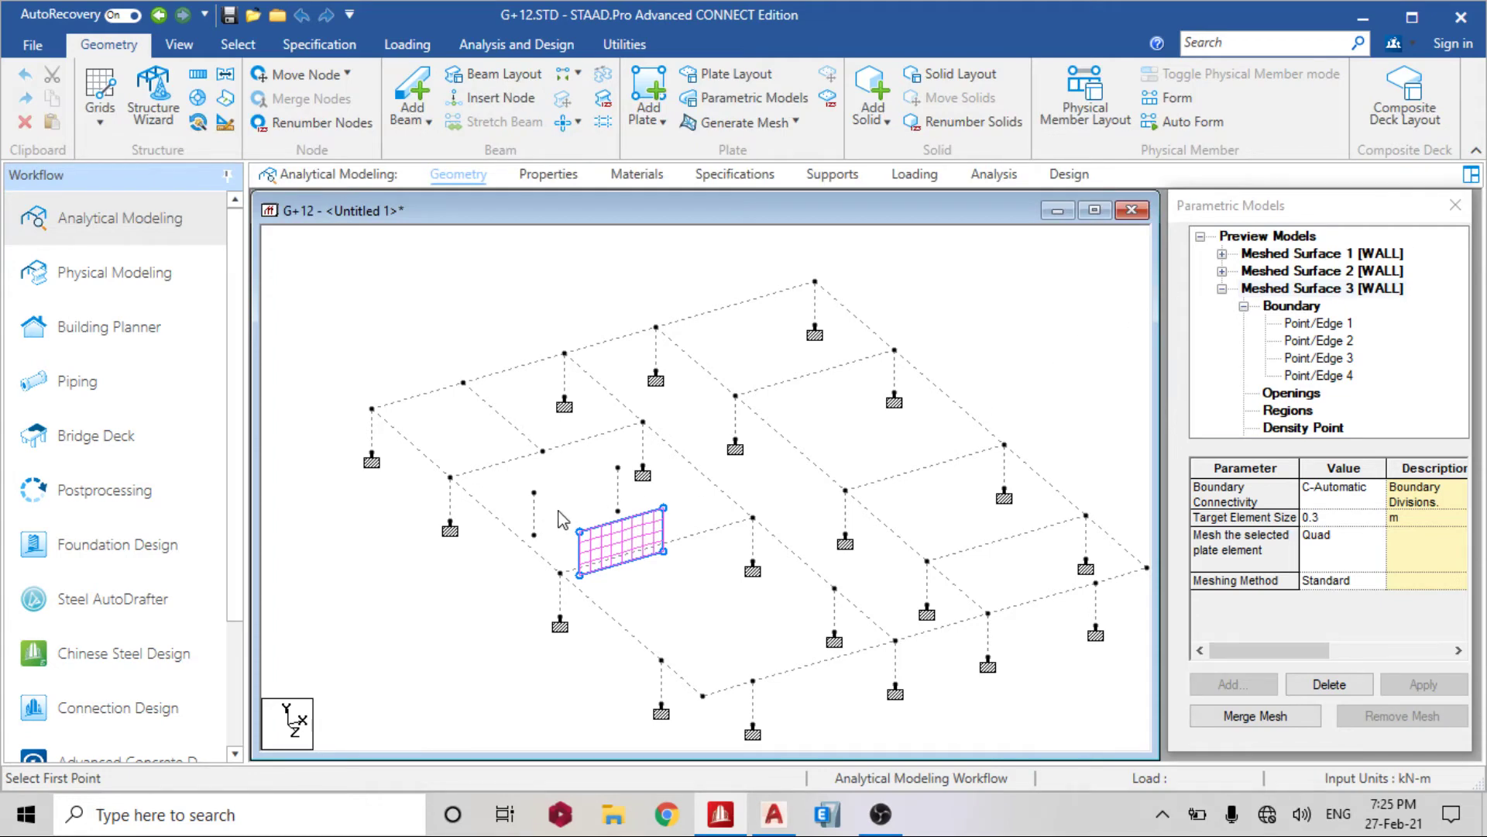
Delete the four column beams at the stair-core wall and their orphan nodes
click(534, 512)
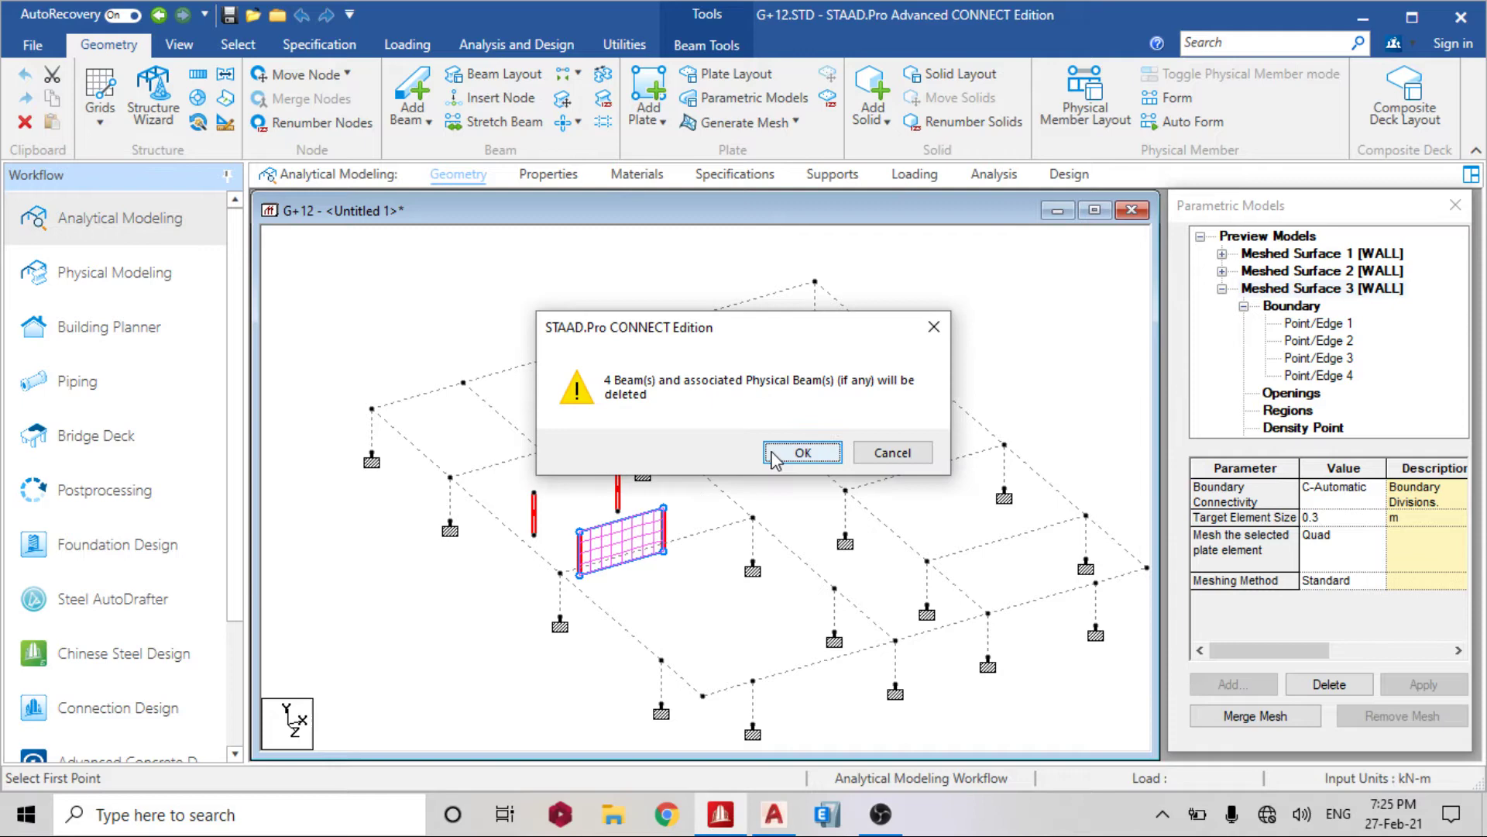
click(787, 452)
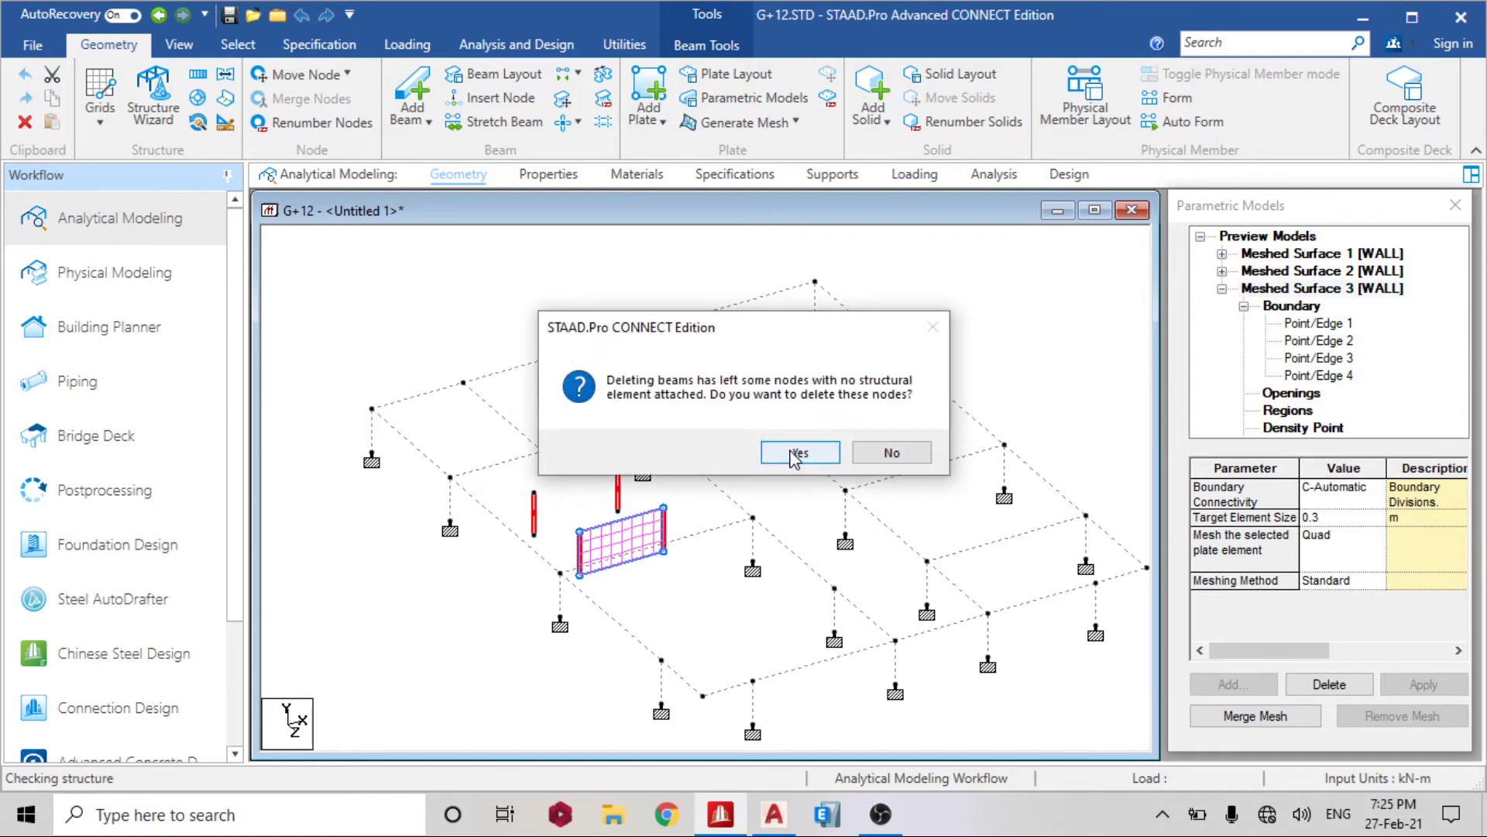
click(866, 454)
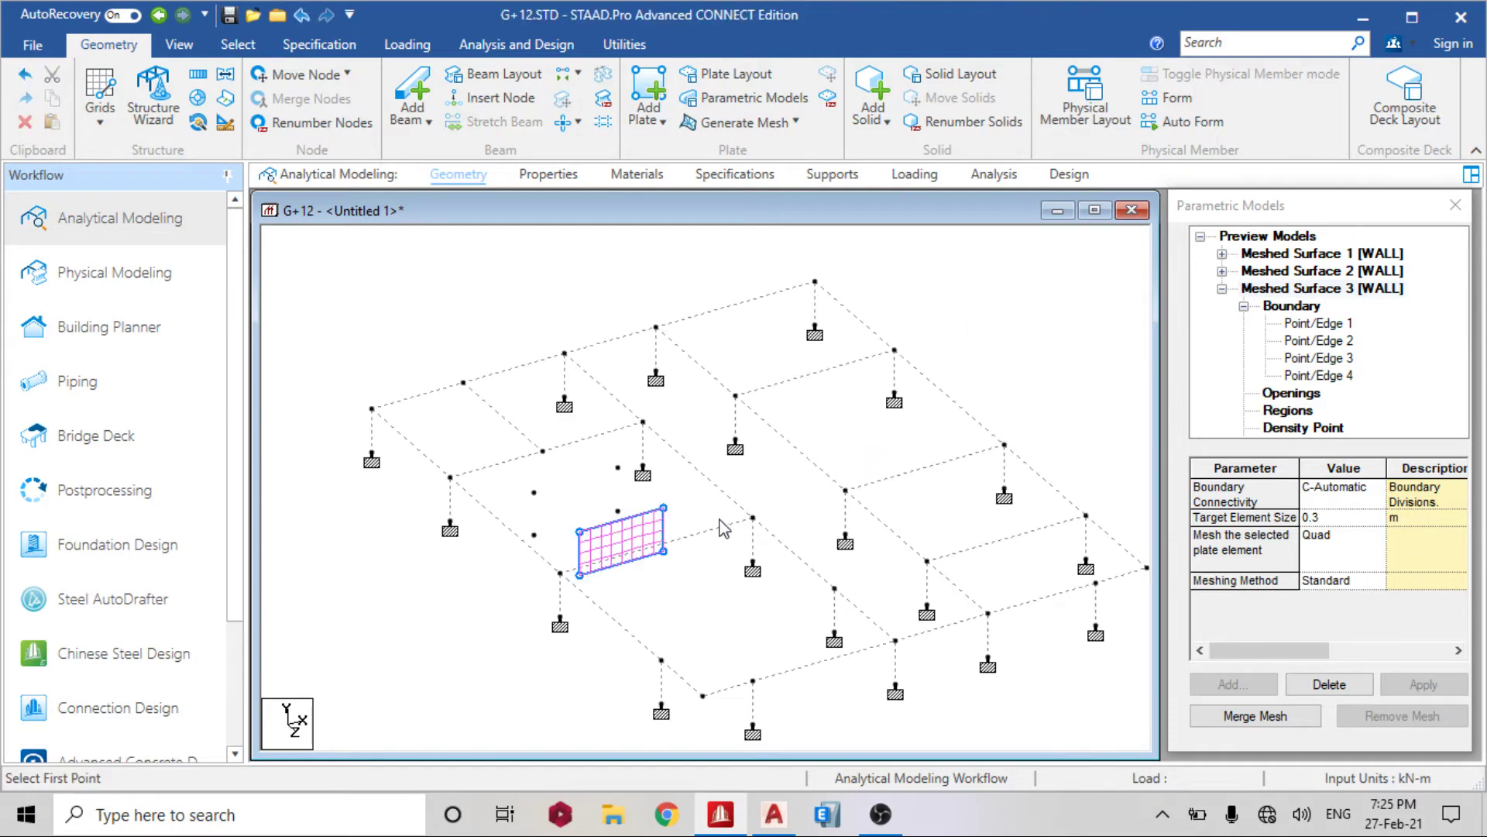
Merge the meshes of Meshed Surfaces 1, 2 and 3 into the model one by one
click(1331, 254)
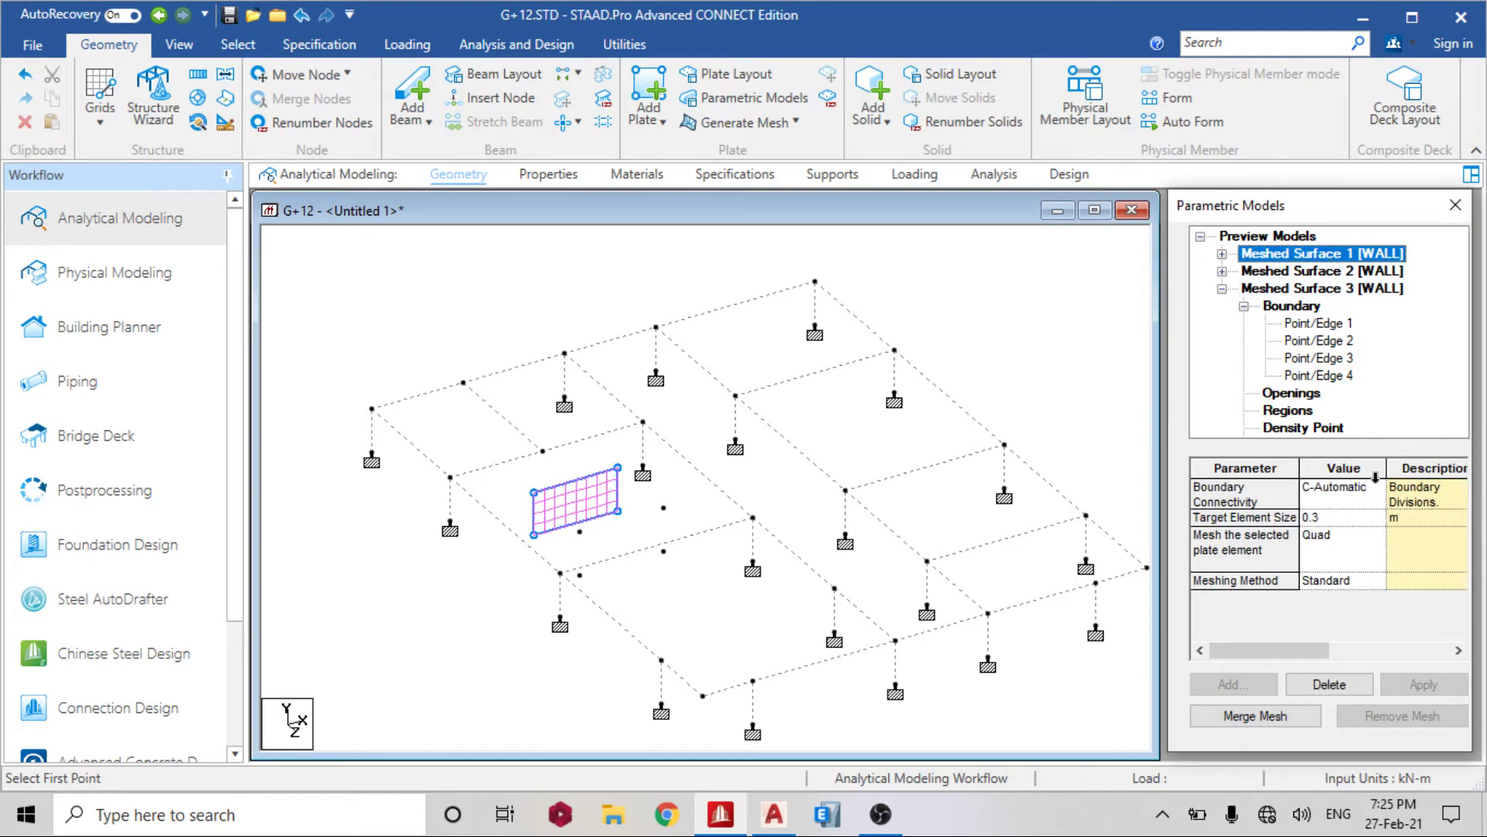
click(1255, 716)
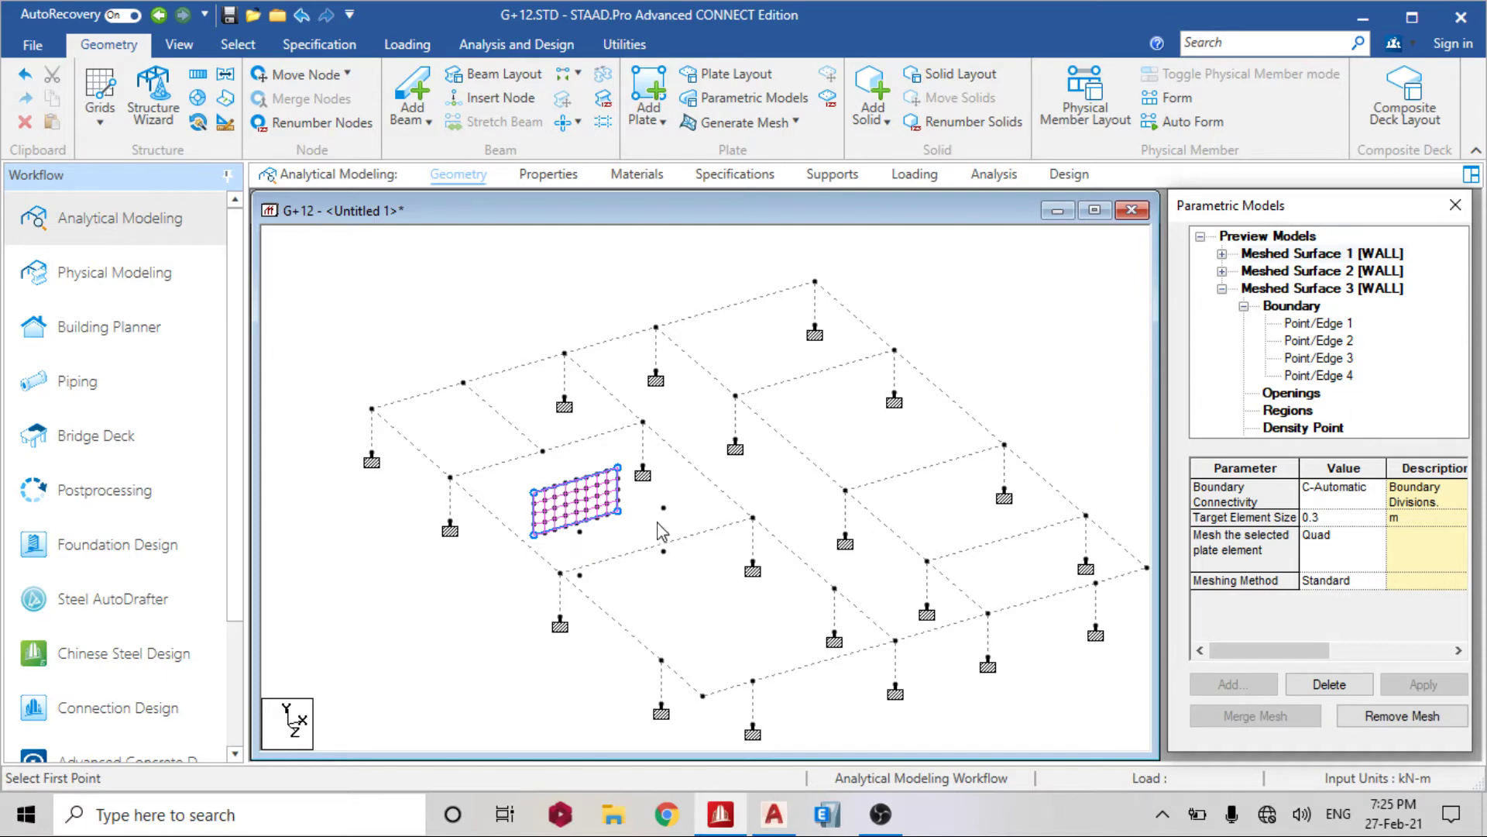
click(1306, 271)
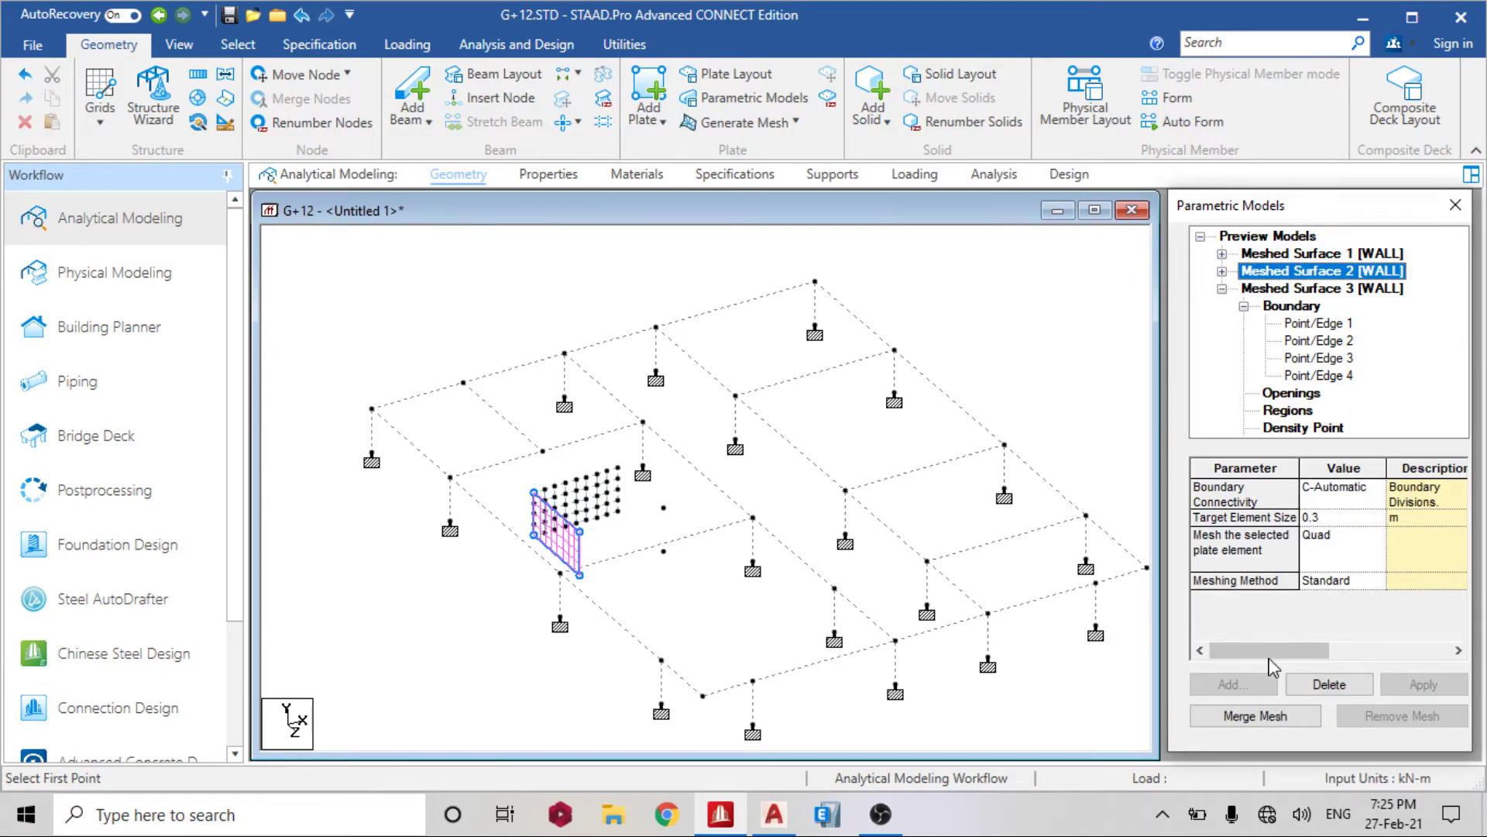
click(1259, 716)
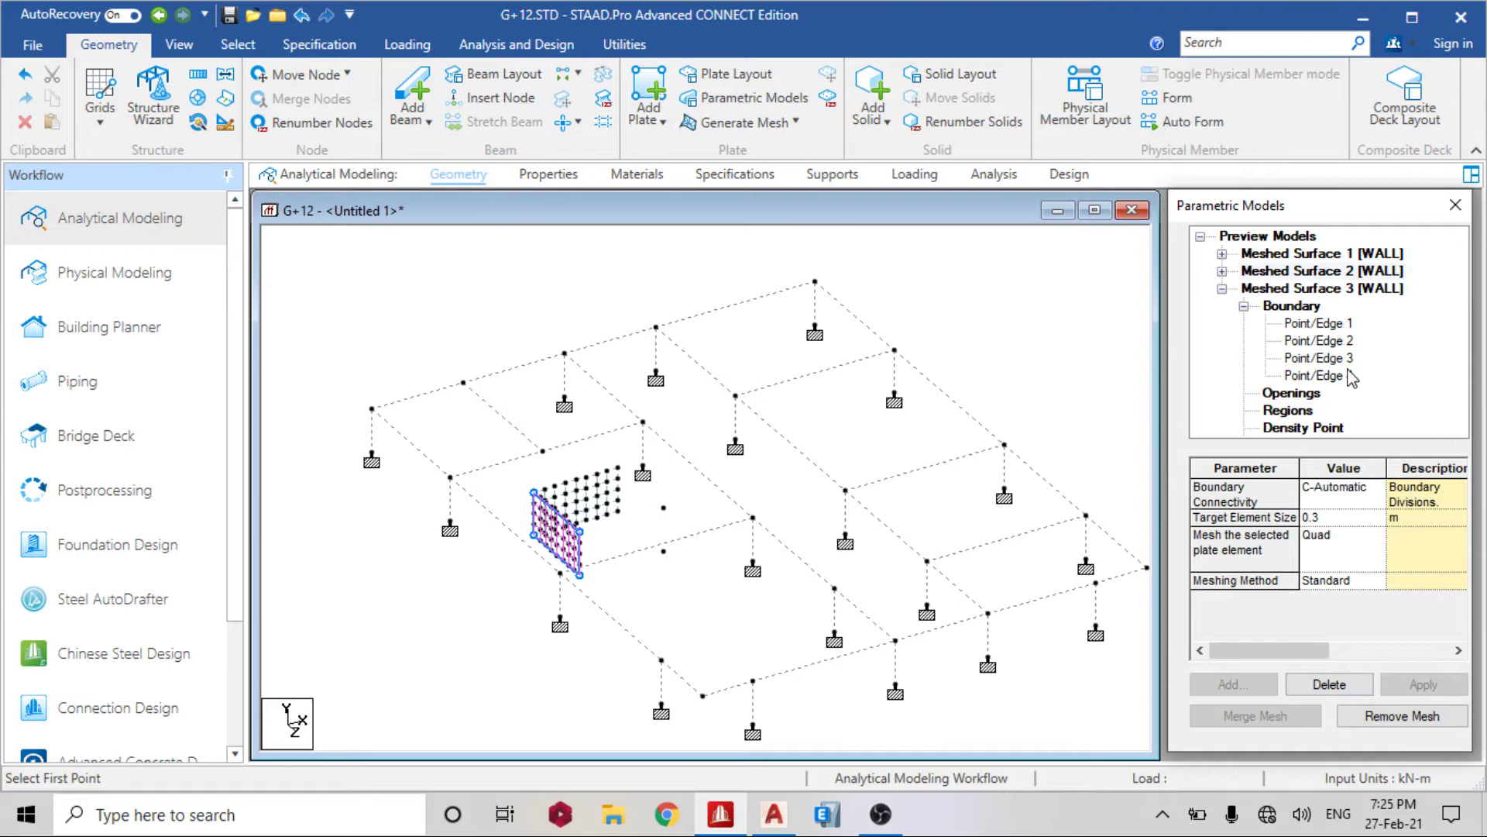
click(1325, 290)
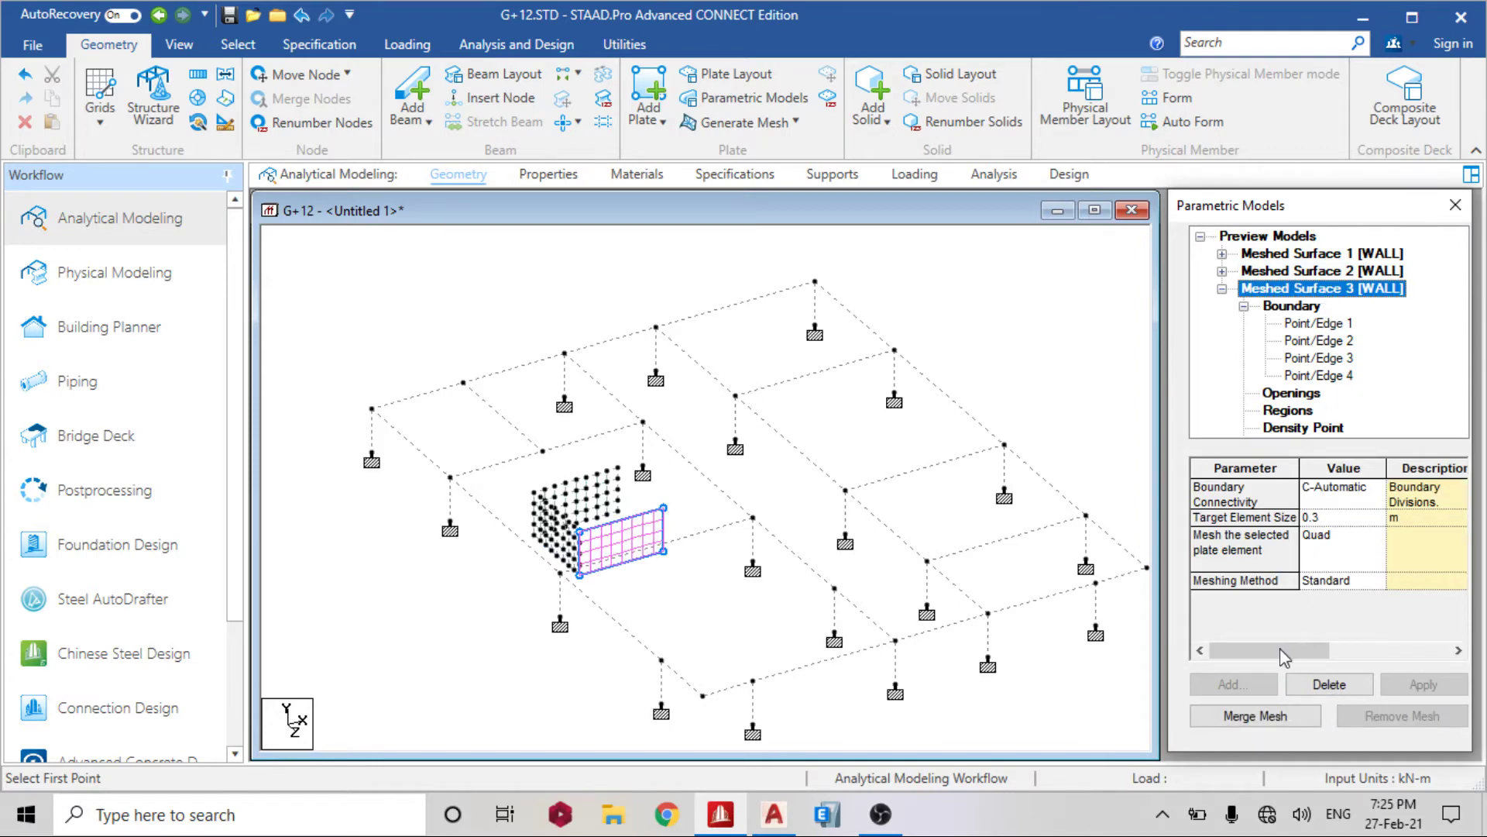
click(1255, 716)
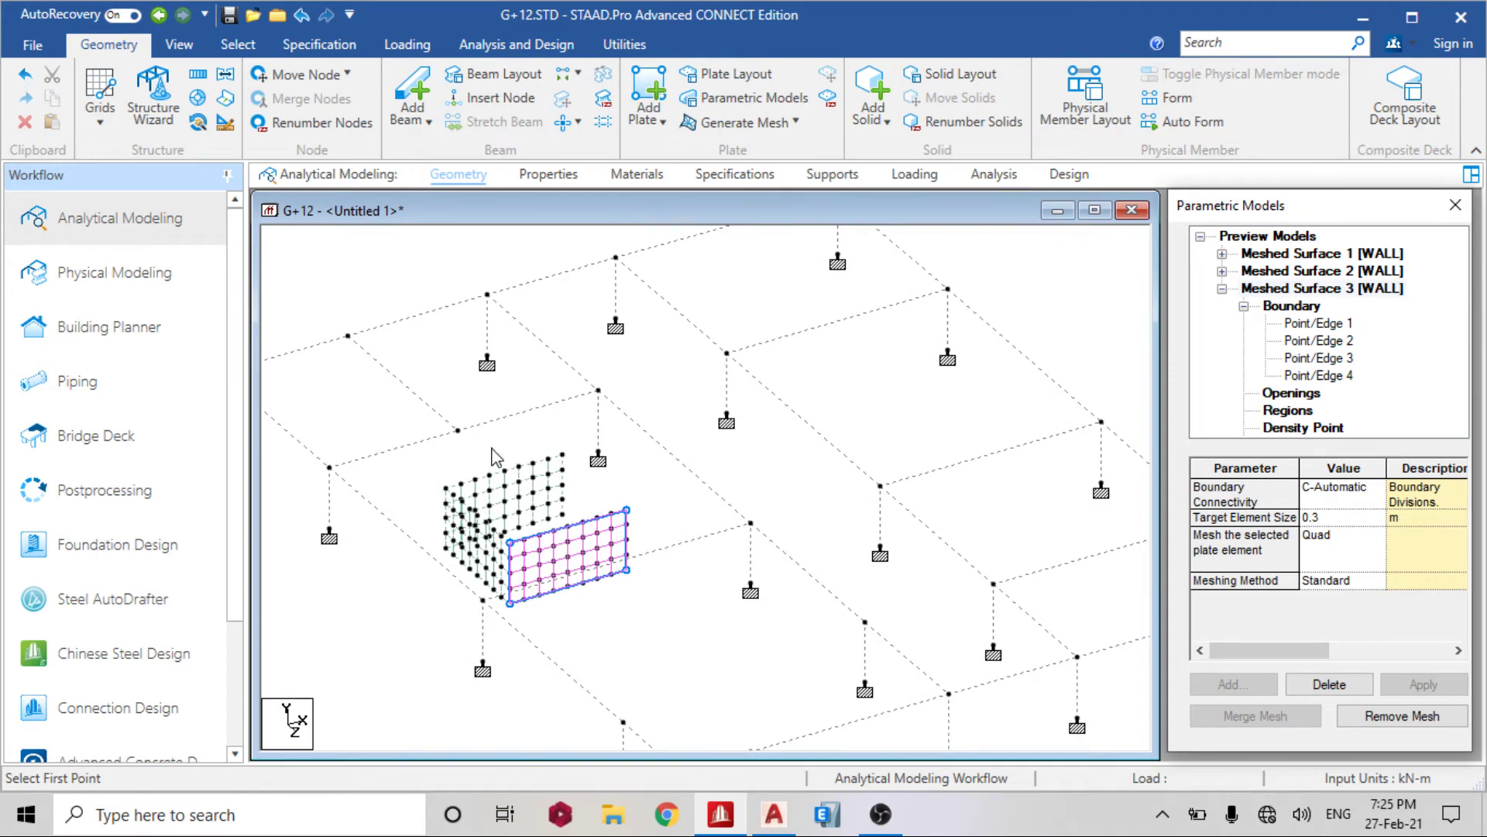
Close the Parametric Models panel and show the node and beam coordinate tables
click(1456, 207)
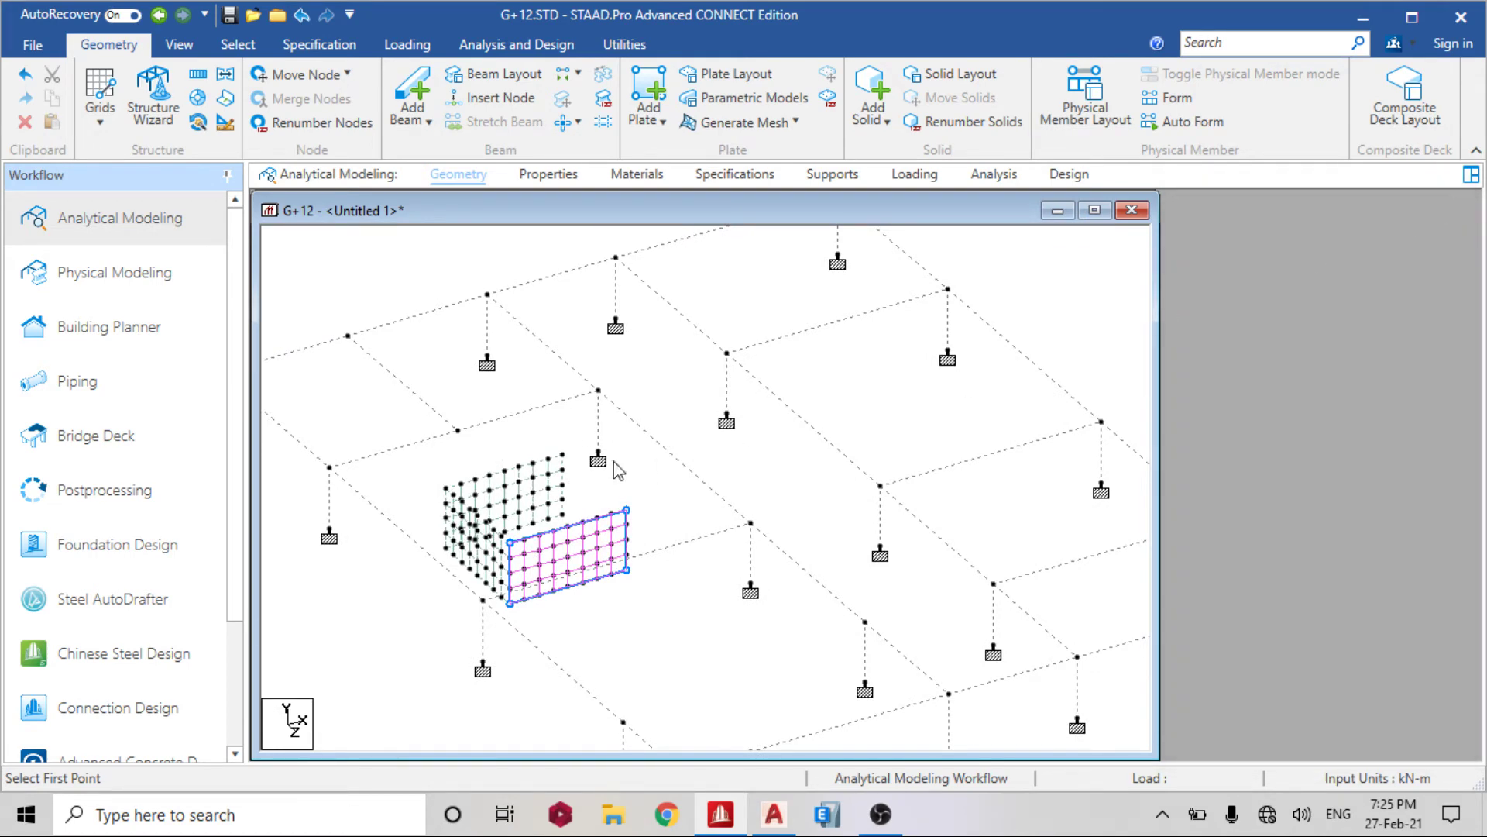
scroll(573, 448, up, 1)
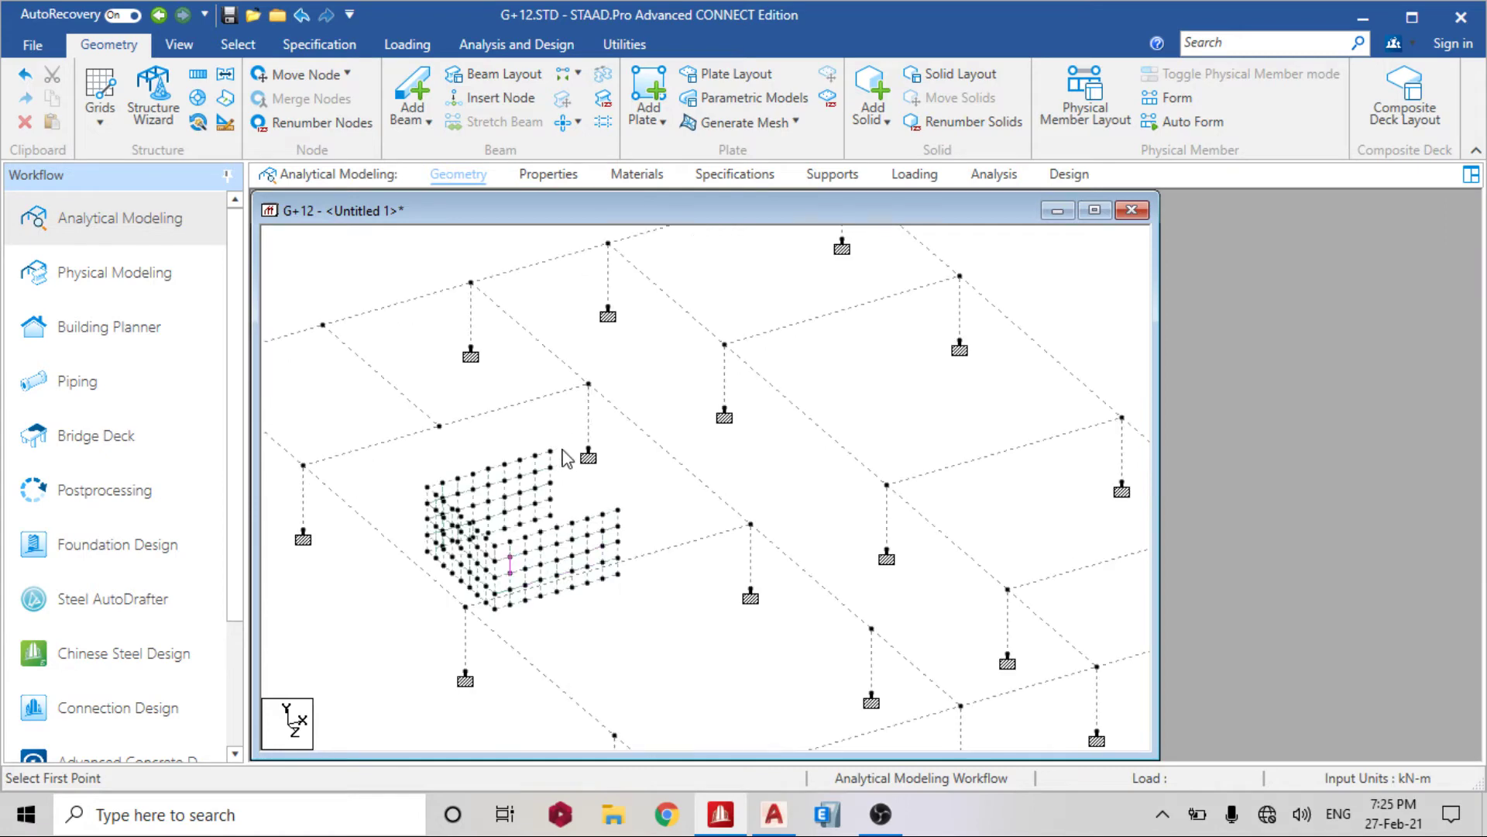
middle_drag(564, 465, 635, 496)
click(469, 185)
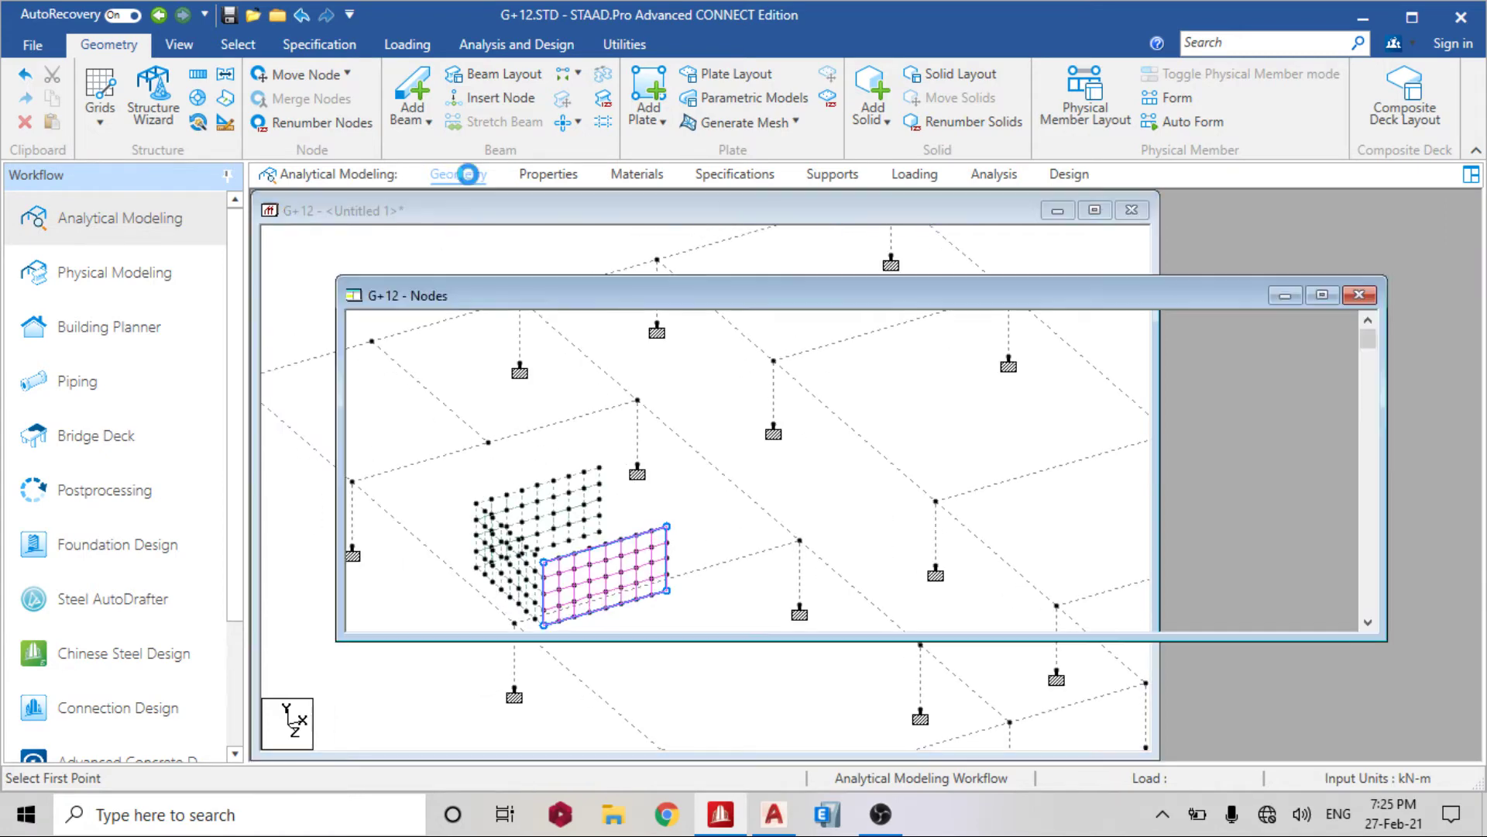
middle_drag(631, 511, 517, 524)
scroll(518, 525, up, 2)
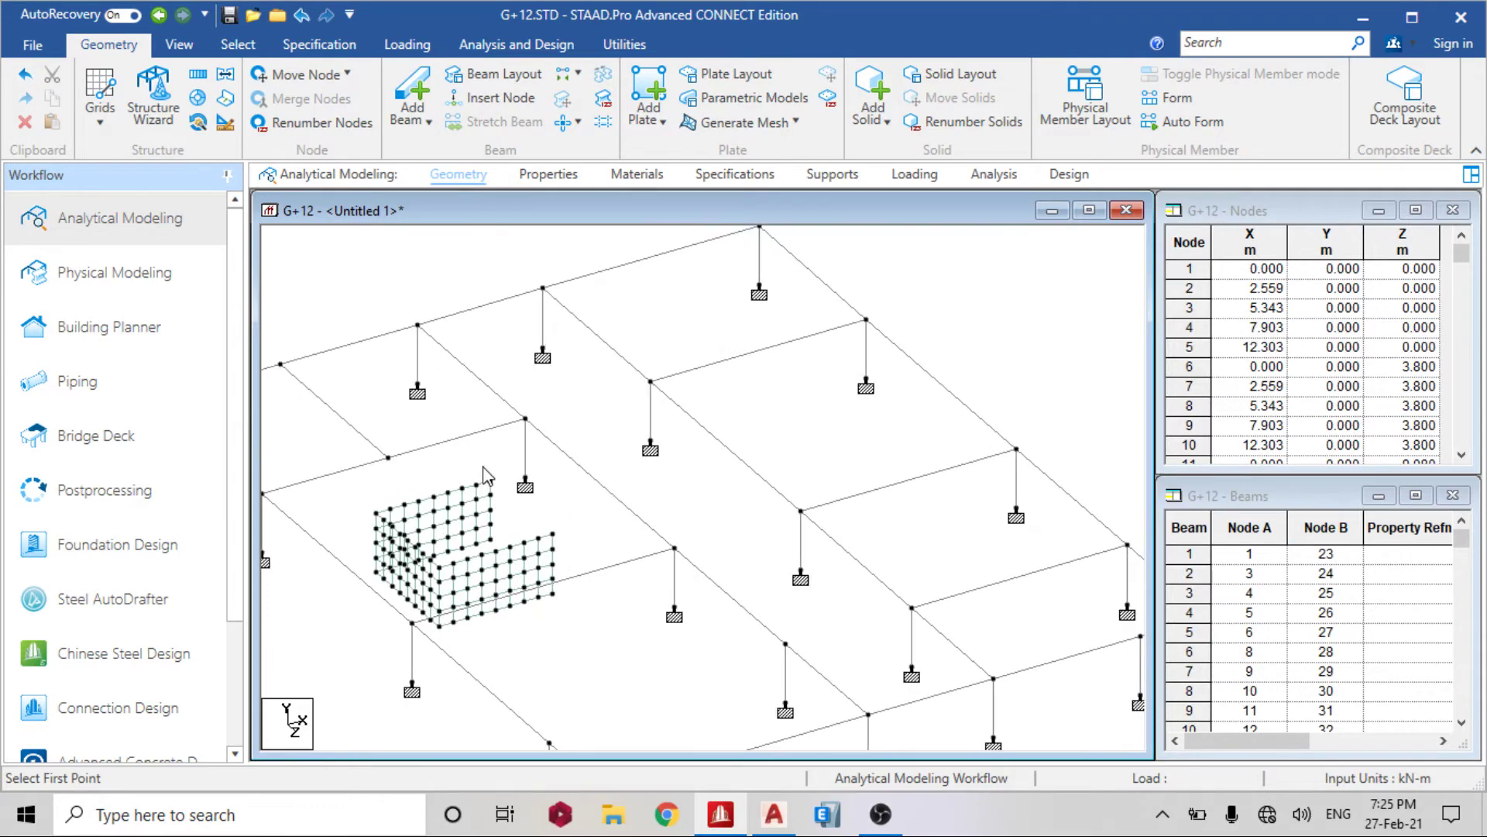
With the Nodes Cursor, select the wall mesh corner nodes starting at node 76, then go to AutoCAD
right_click(390, 484)
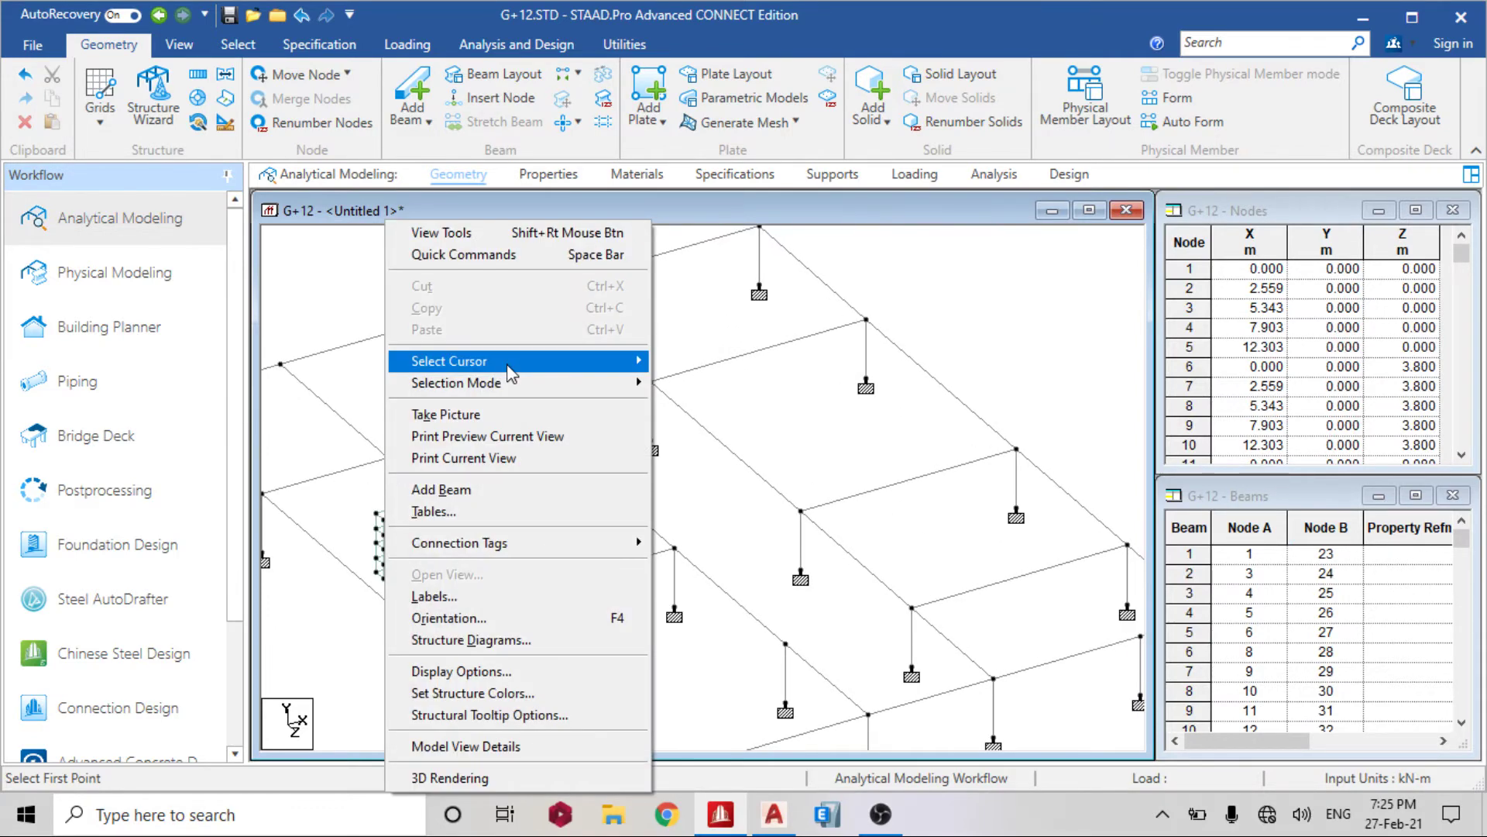
mouse_move(507, 364)
click(748, 364)
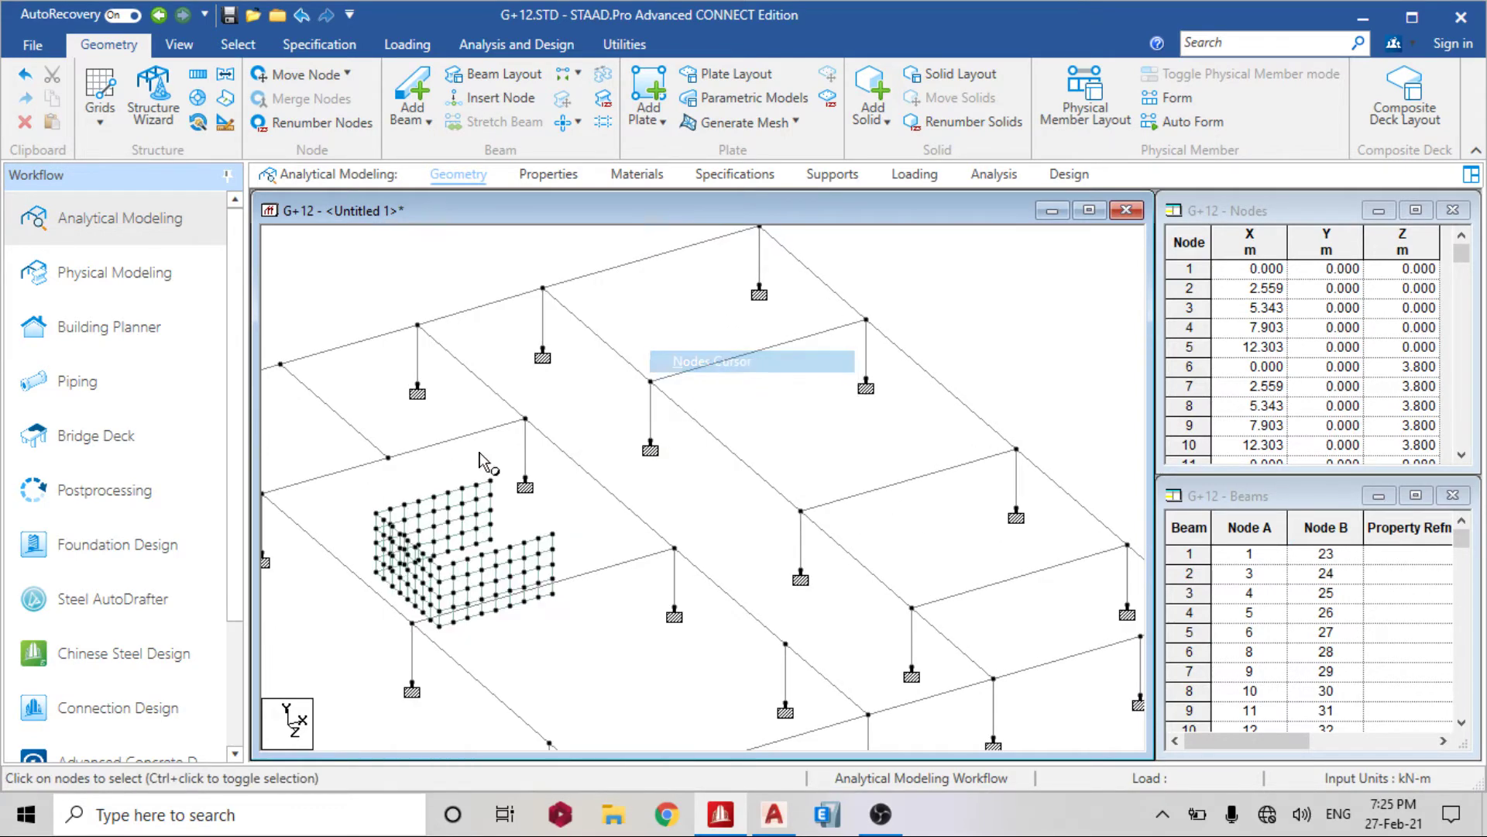
click(378, 517)
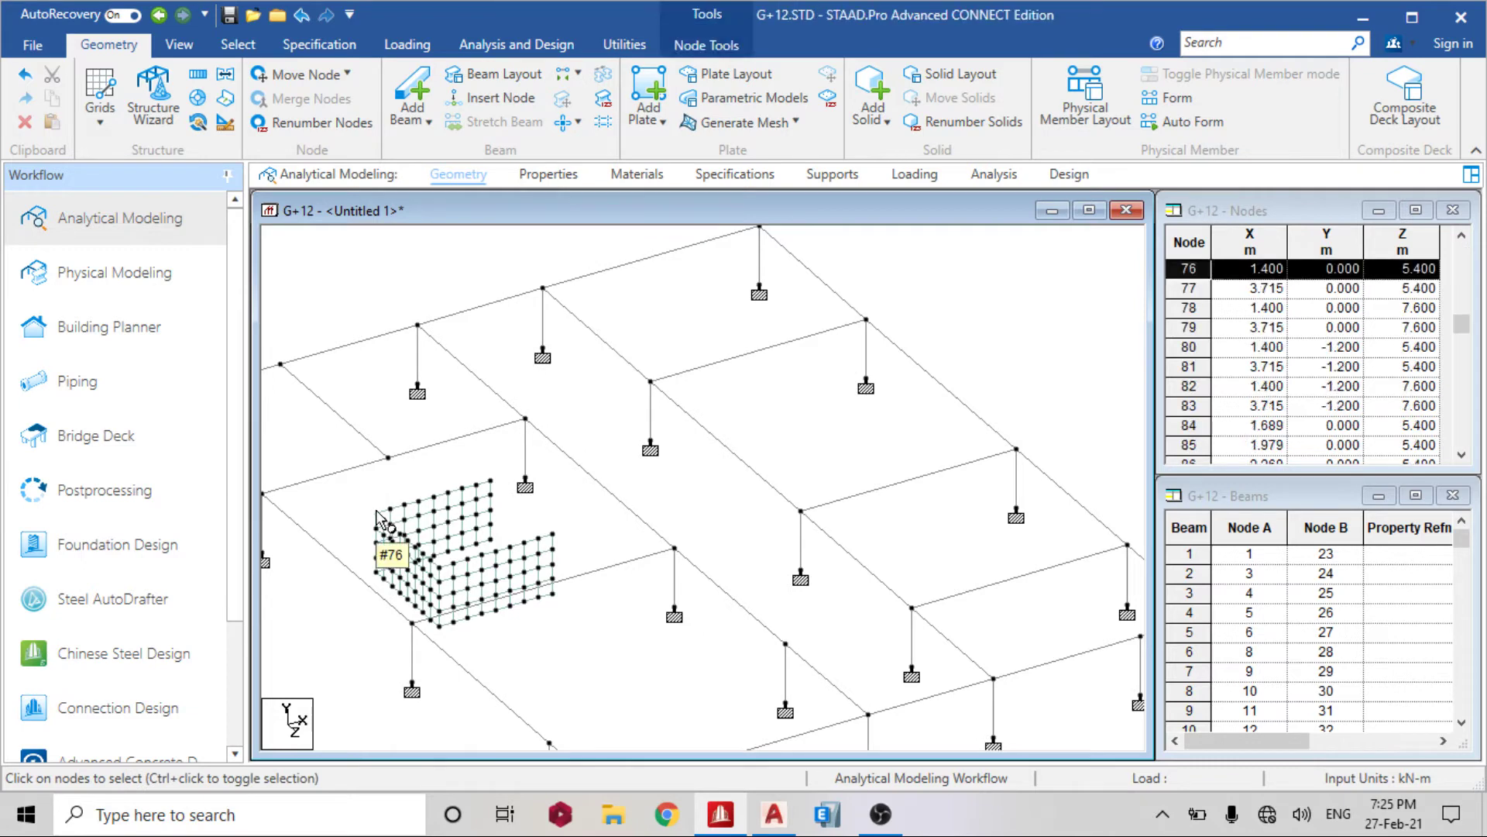
click(490, 481)
click(554, 534)
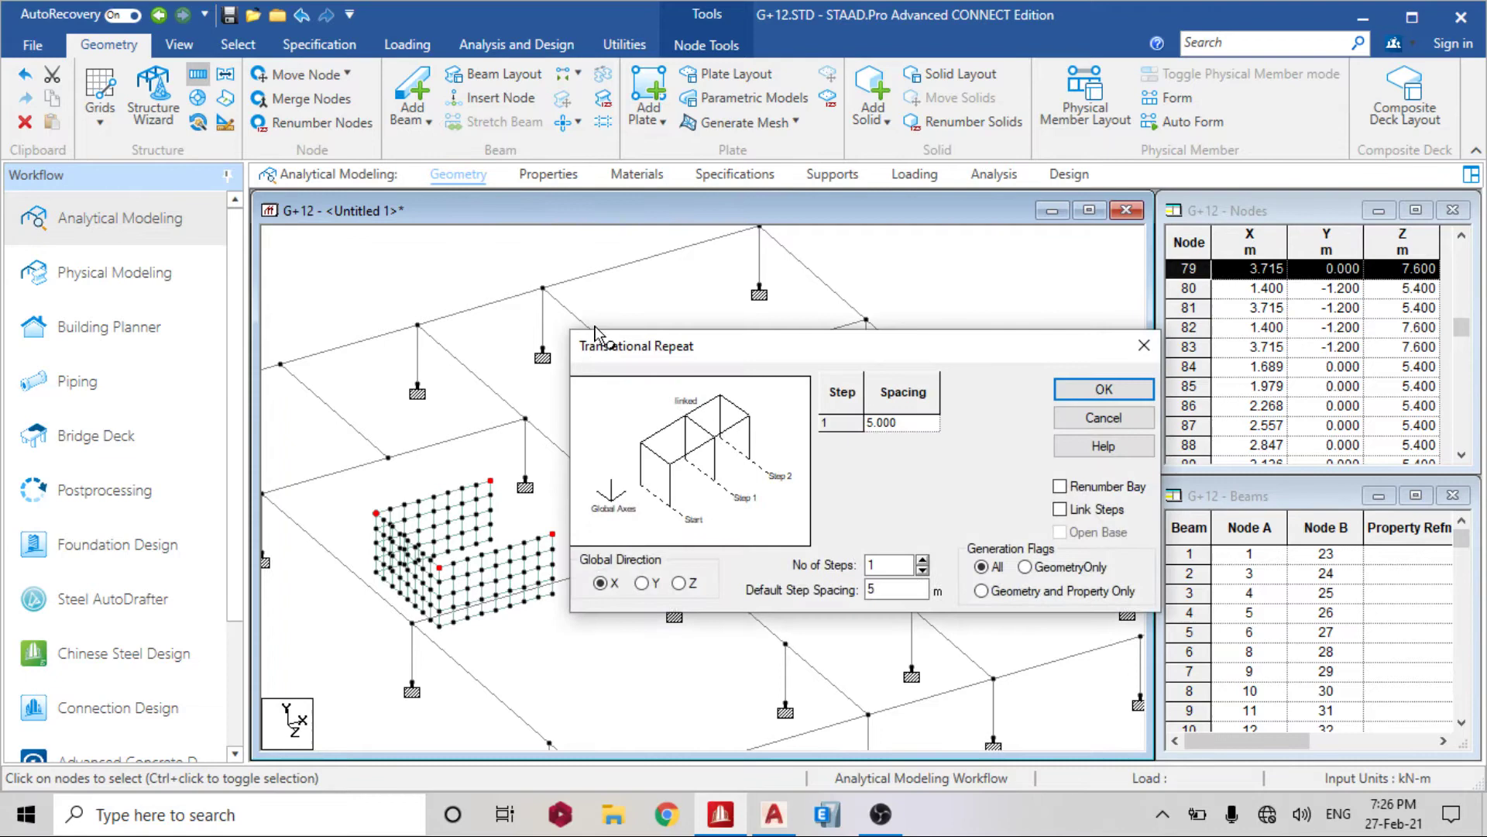
click(774, 813)
Read the 3000 and 3800 storey heights in AutoCAD, then select STAAD's Default Step Spacing value
scroll(620, 457, down, 10)
scroll(903, 465, down, 2)
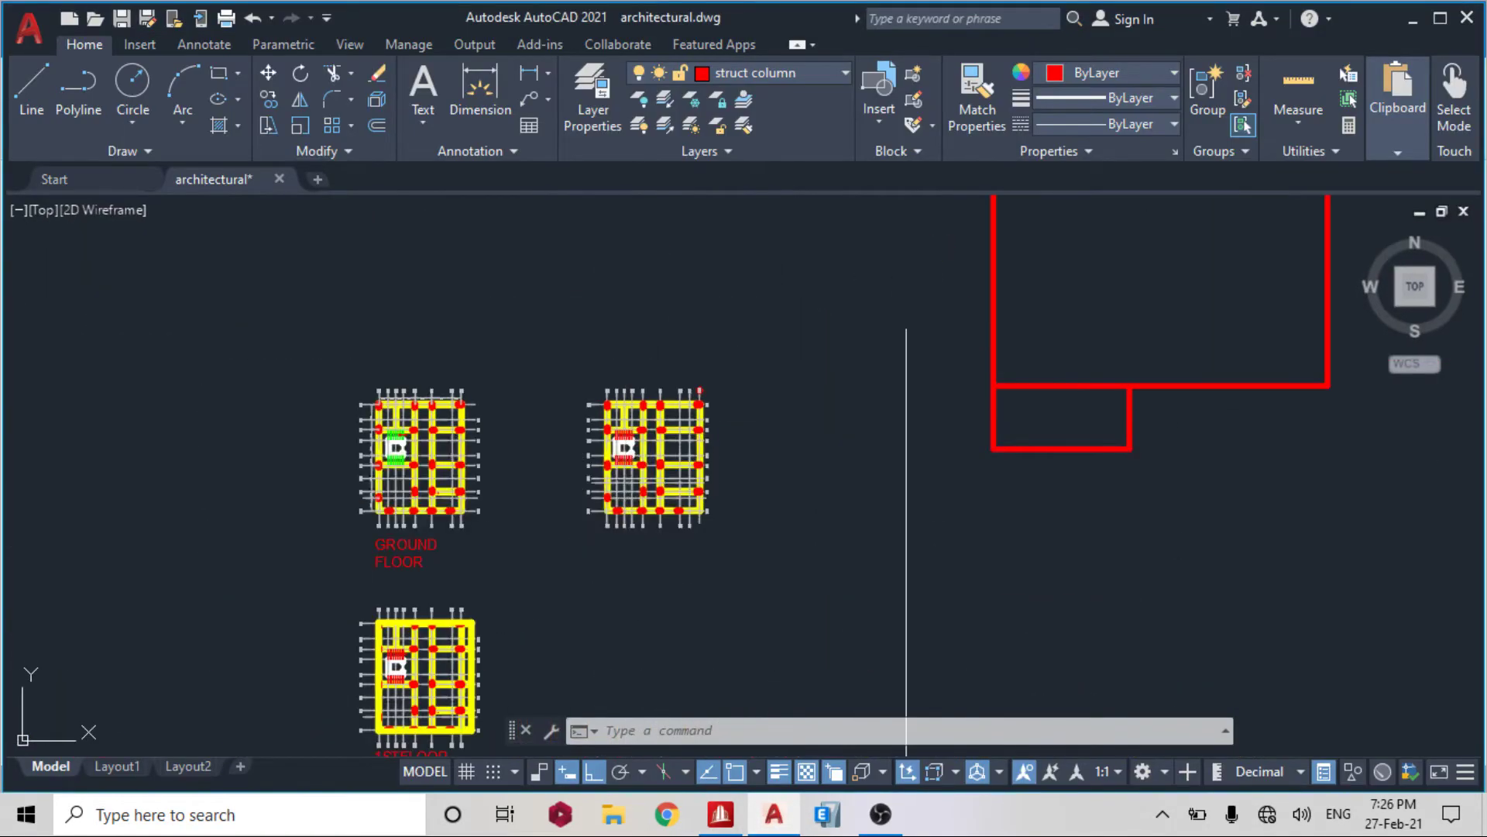
middle_drag(903, 465, 690, 521)
scroll(682, 418, down, 5)
scroll(685, 516, up, 5)
scroll(684, 516, up, 6)
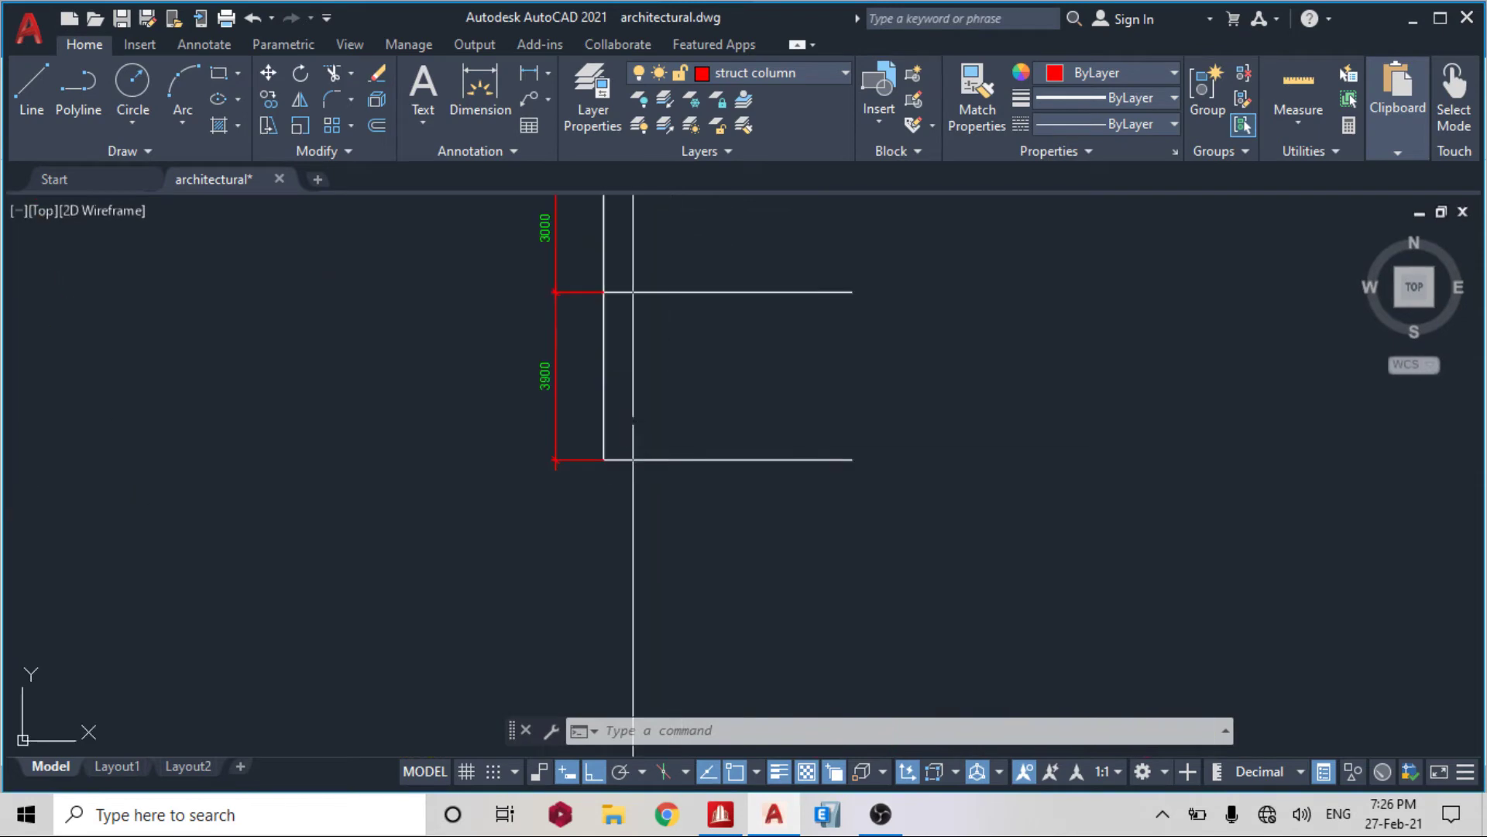
click(718, 815)
double_click(906, 589)
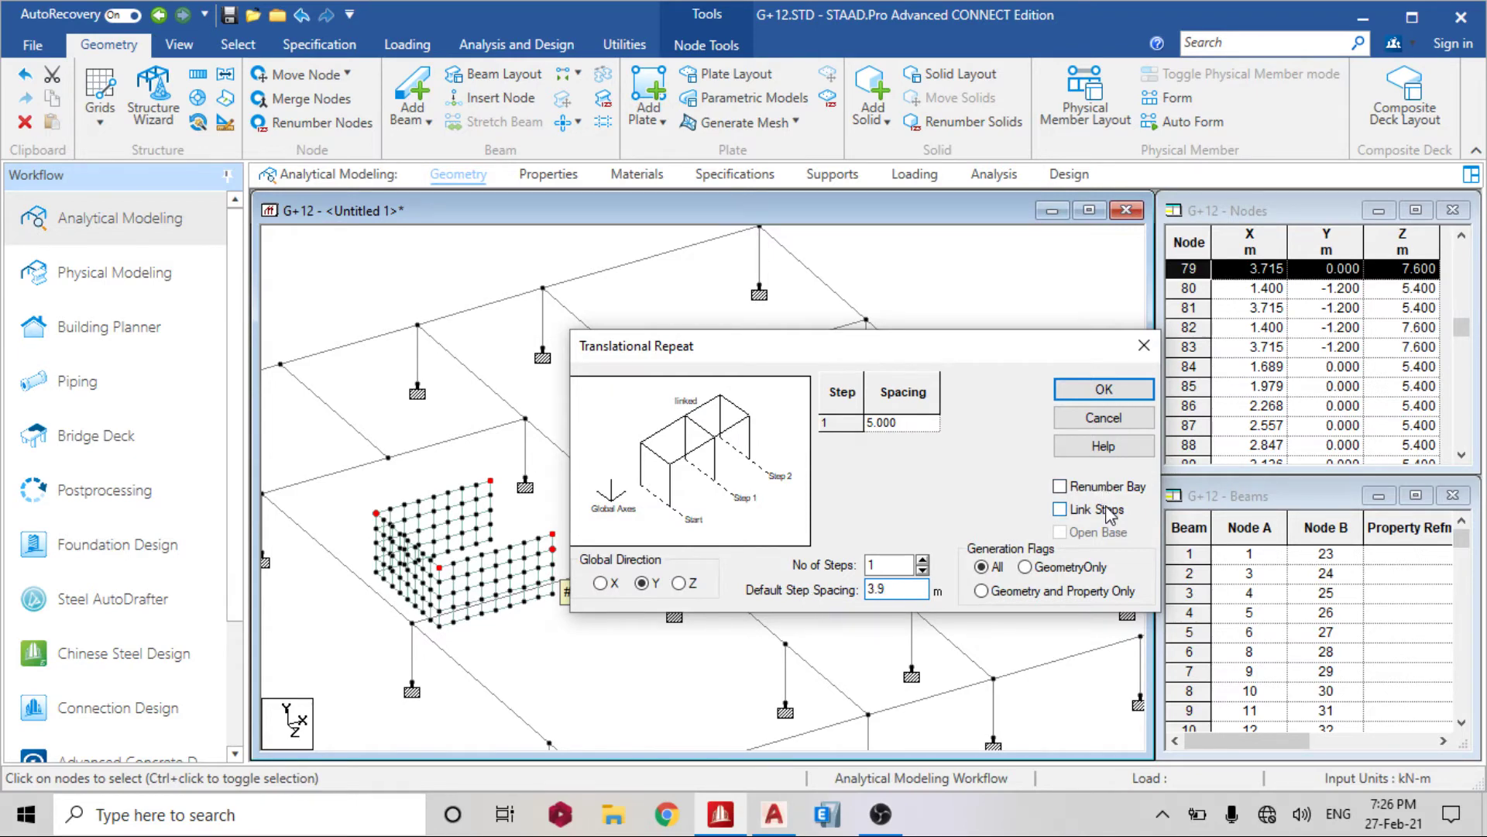
Apply the one-step 3.9 m Y repeat, creating nodes 201–204 and beams 215–218
click(1100, 389)
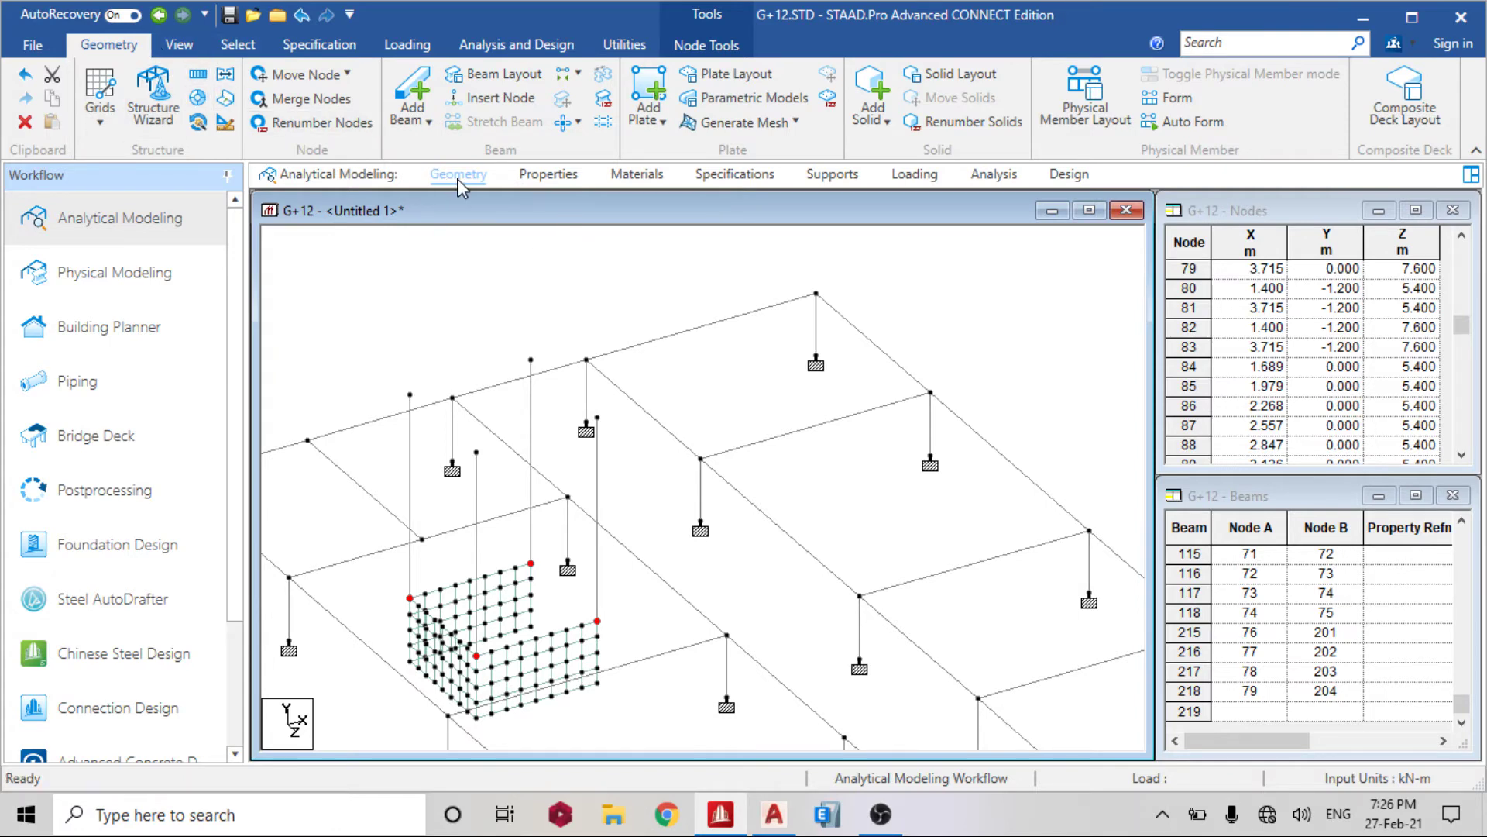
Collapse Meshed Surfaces 1–3 in the Parametric Models tree and select Preview Models
click(796, 108)
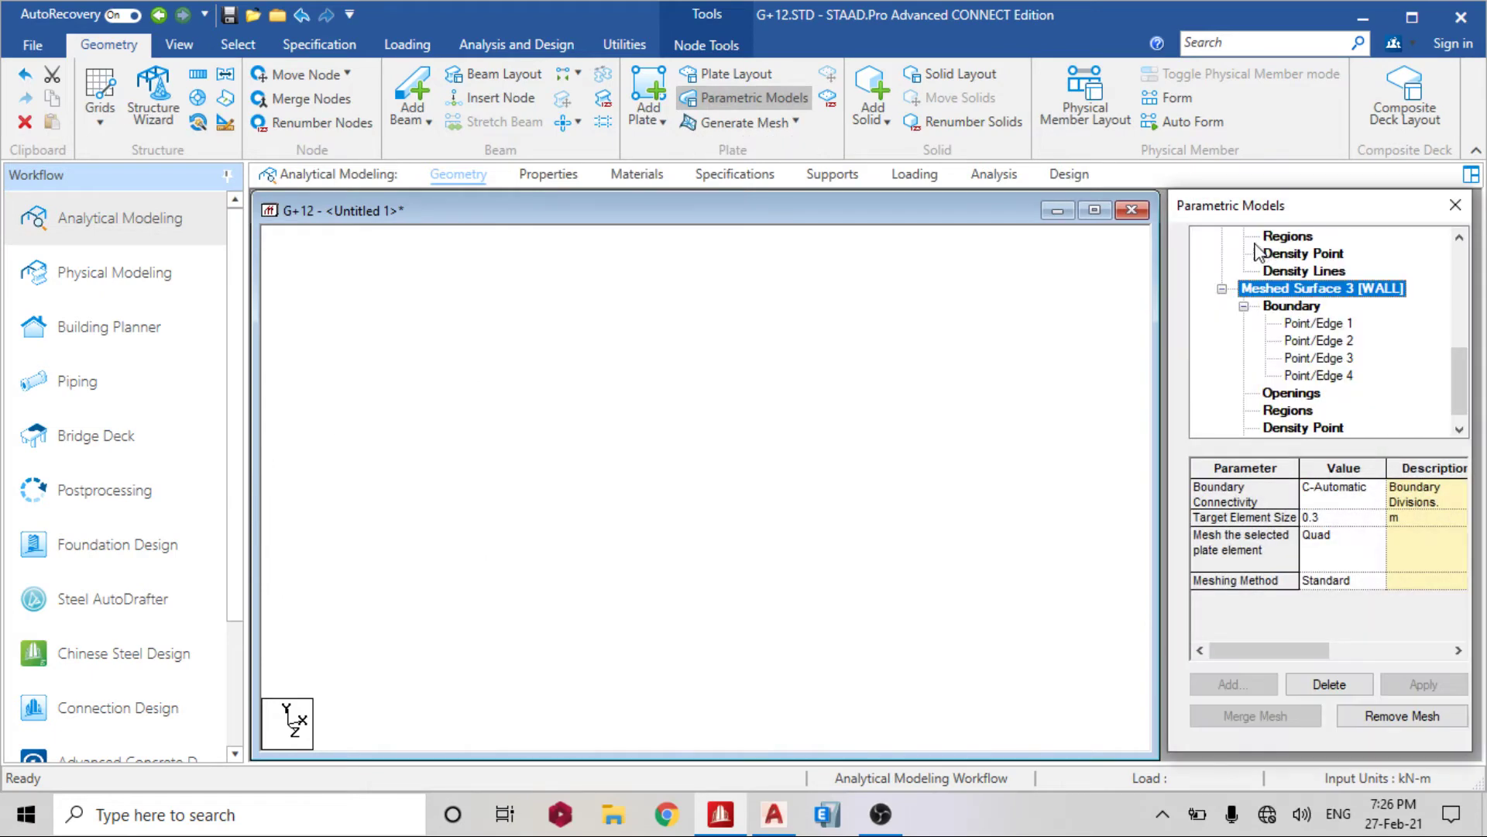
click(1244, 307)
scroll(1249, 318, up, 3)
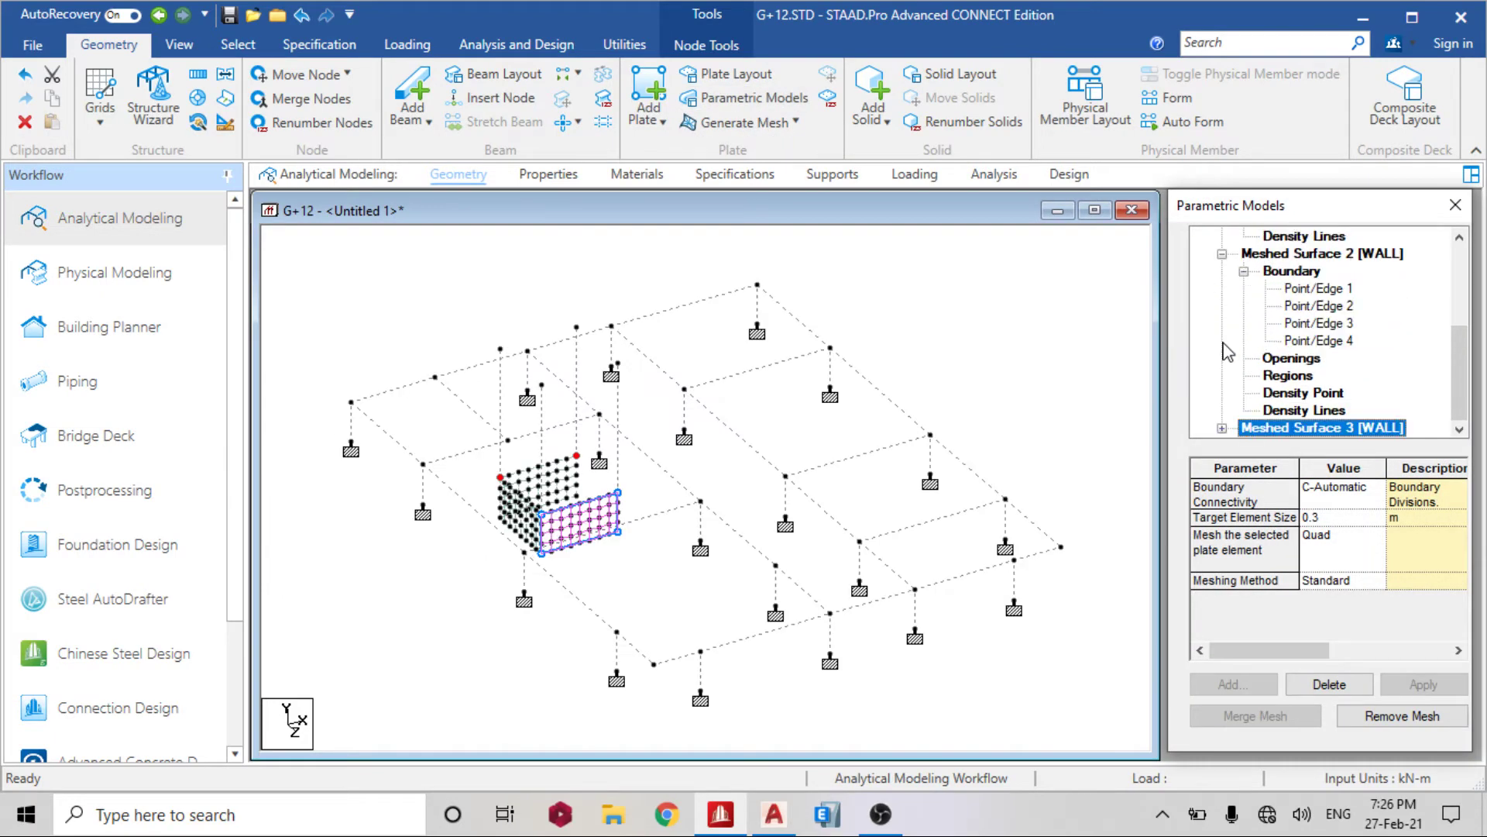
click(1244, 324)
click(1221, 320)
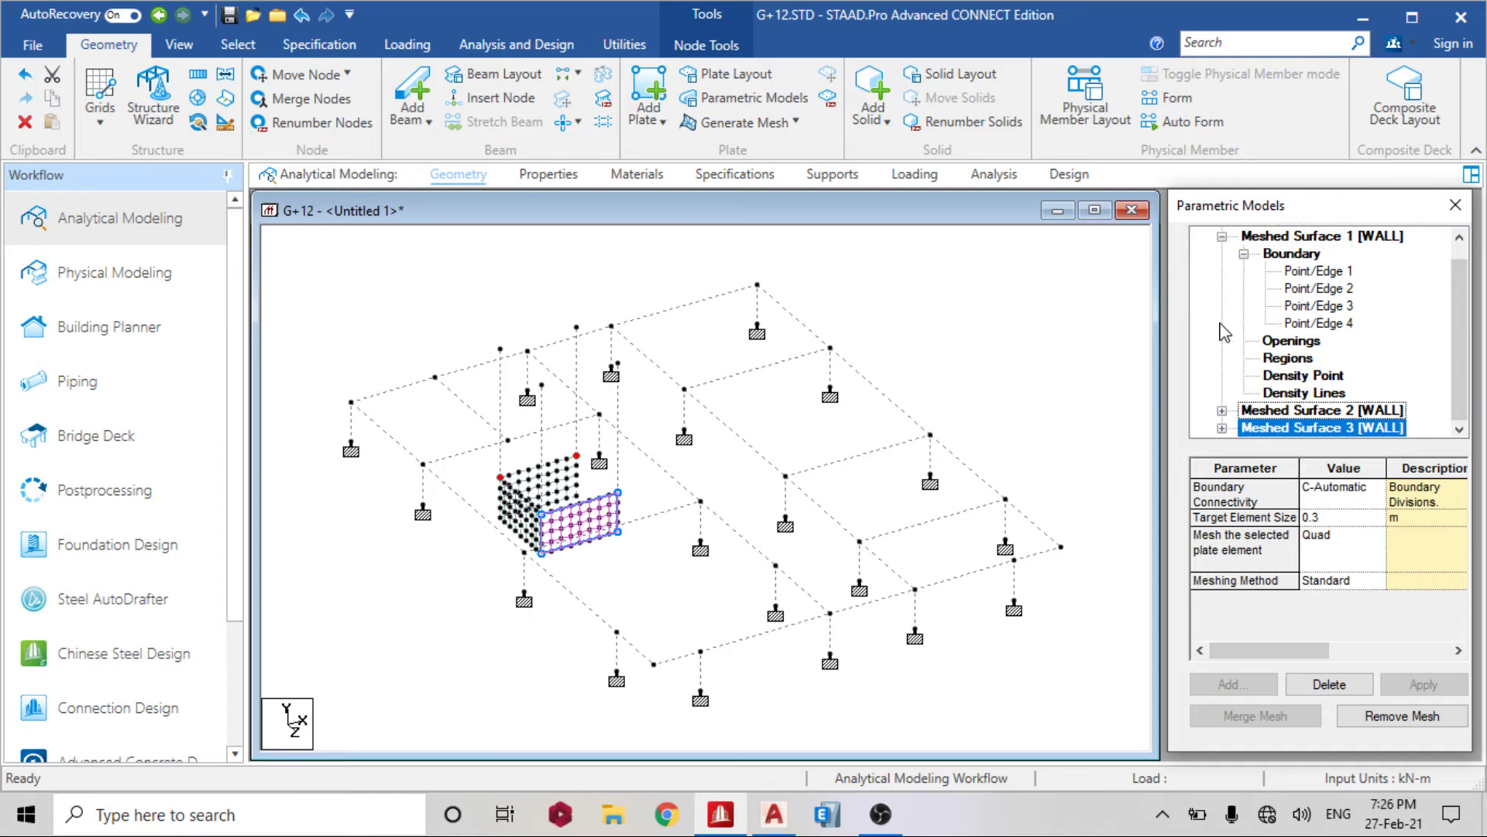
click(1243, 255)
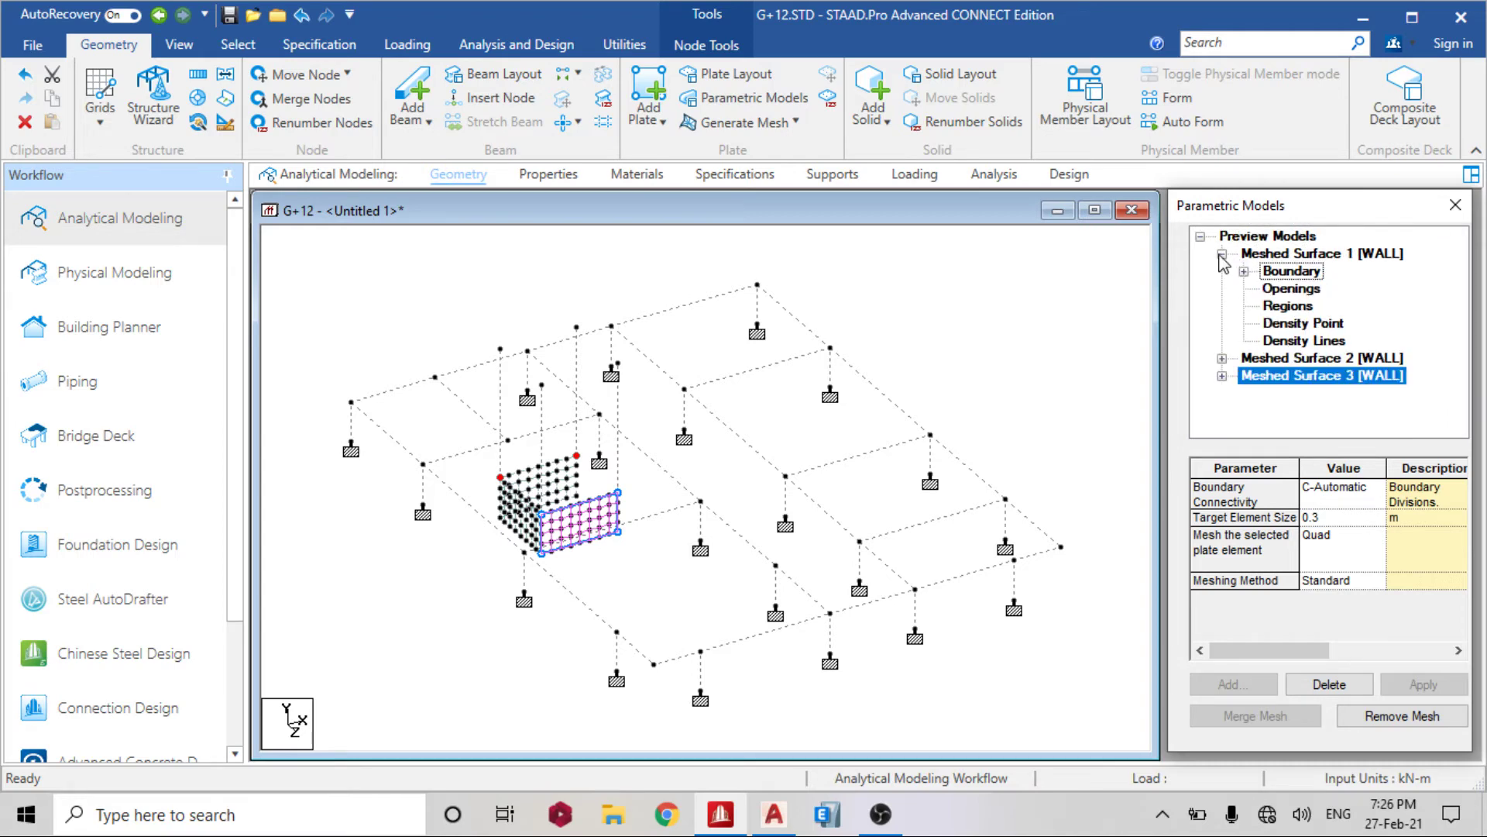
click(1221, 254)
click(1268, 236)
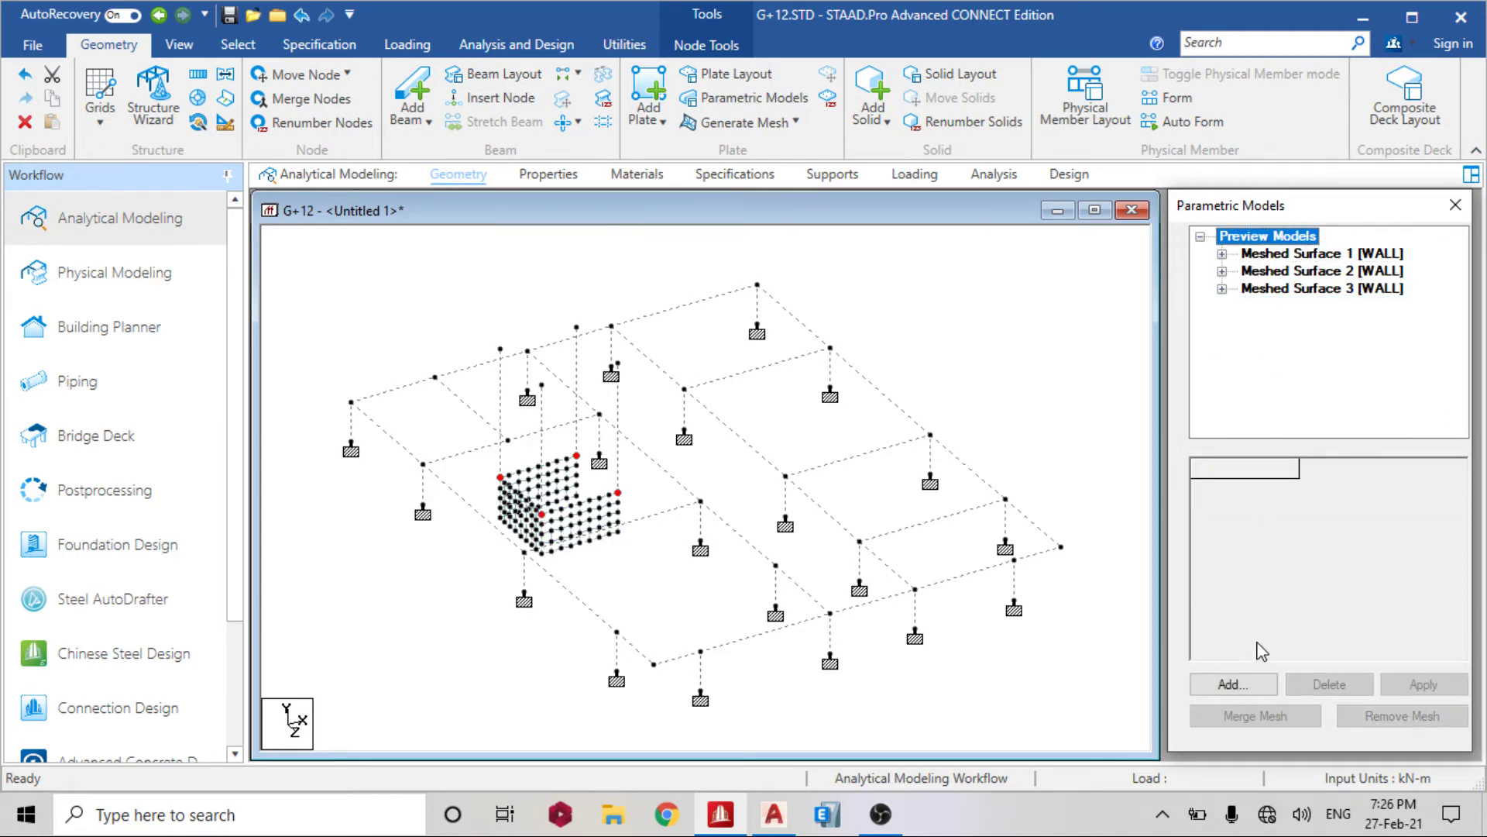
Add a new wall surface outlined by four corner nodes above the existing mesh
click(1232, 684)
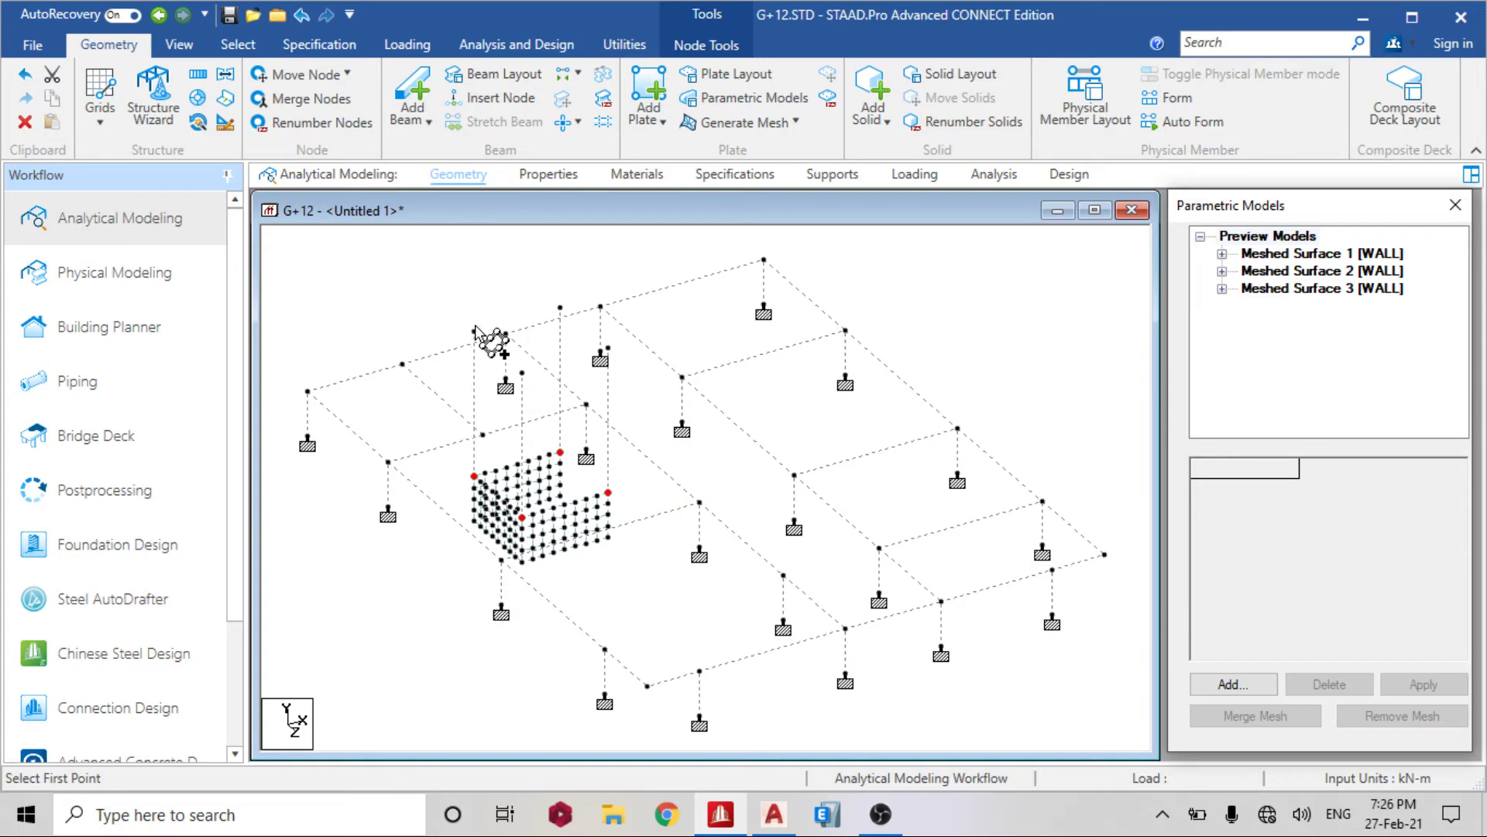
click(474, 330)
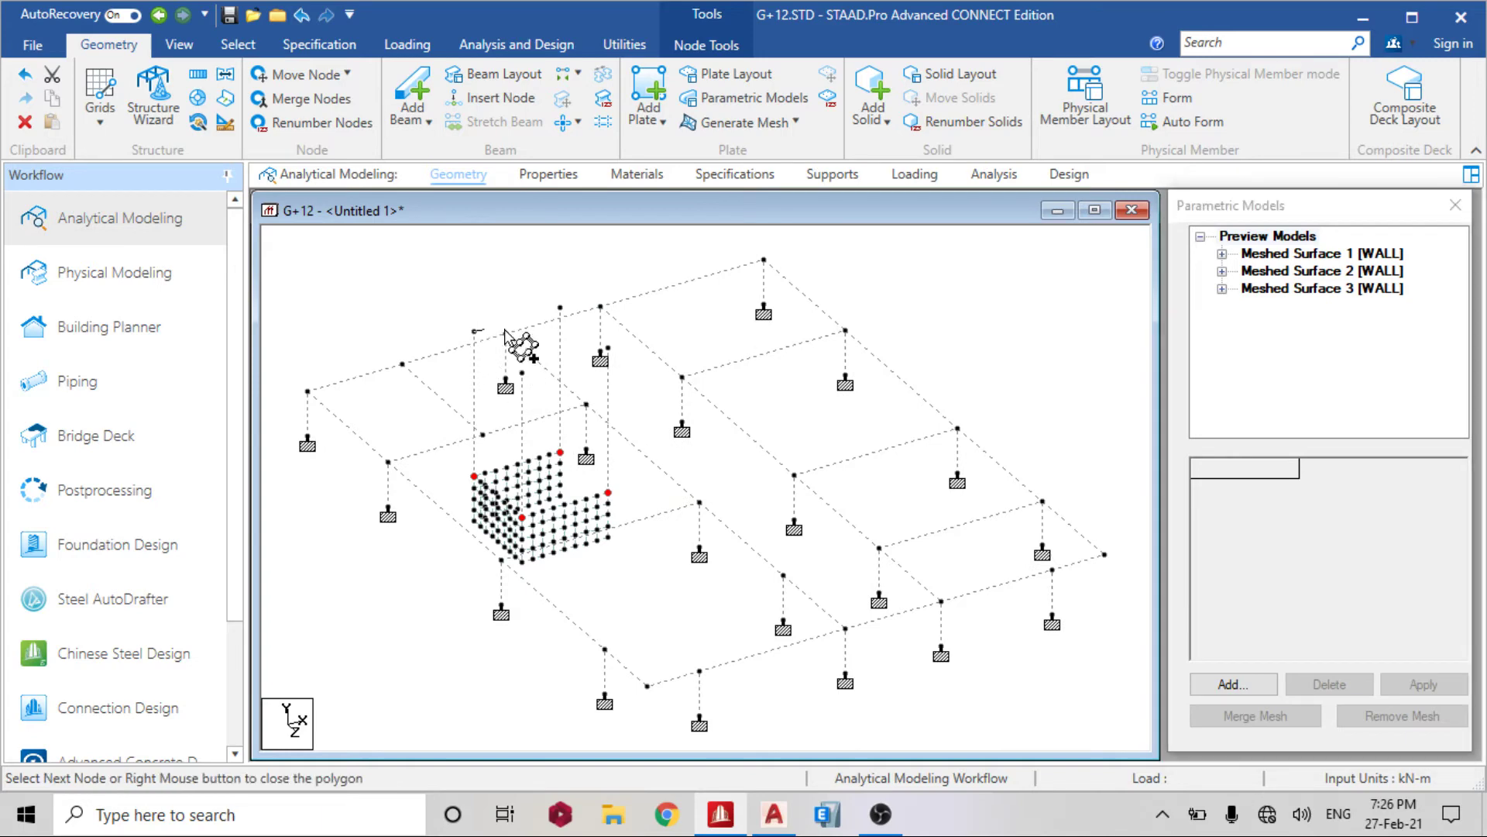
click(559, 307)
click(560, 452)
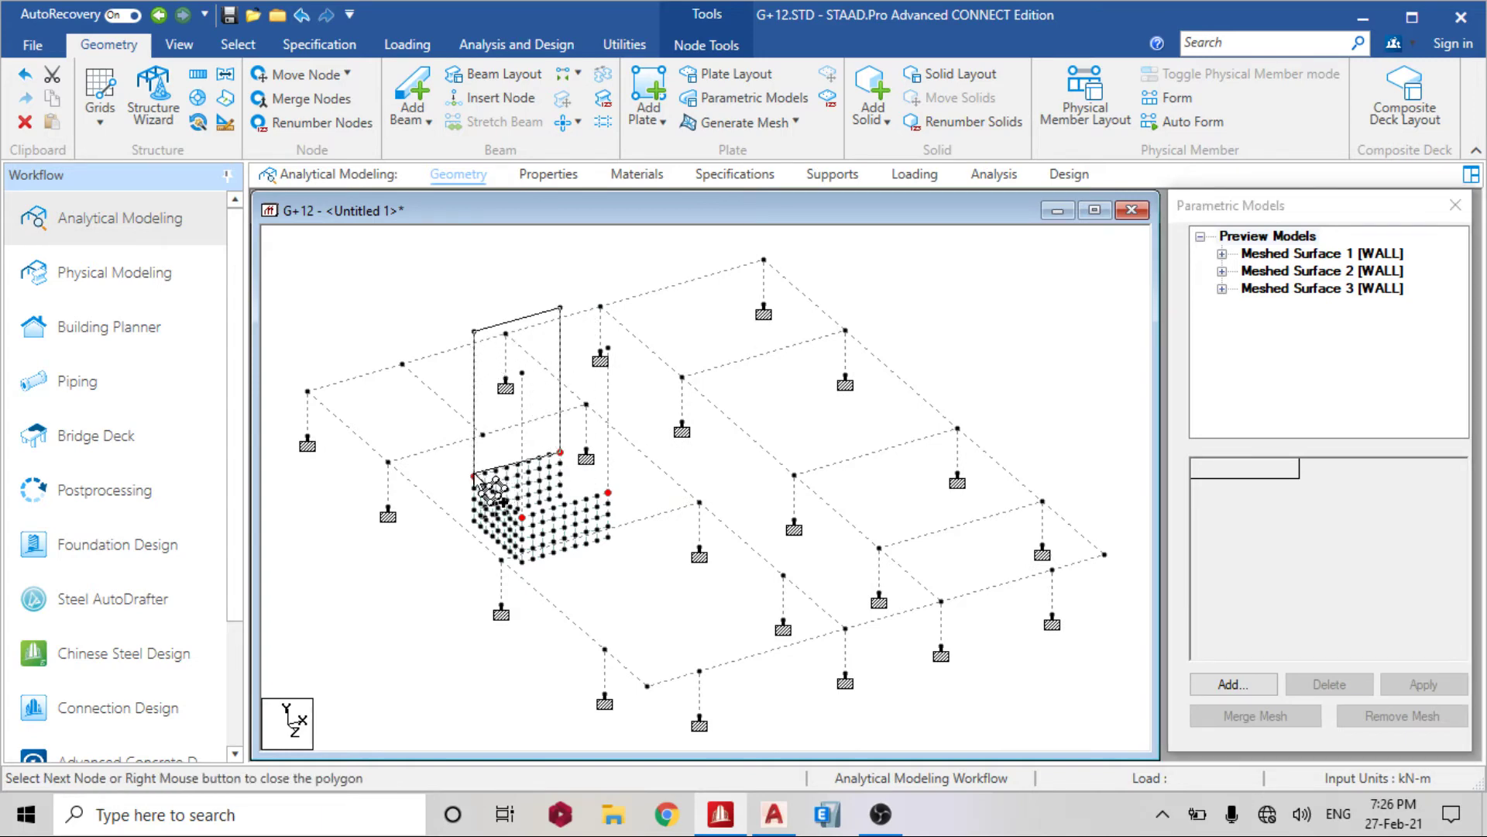
click(474, 475)
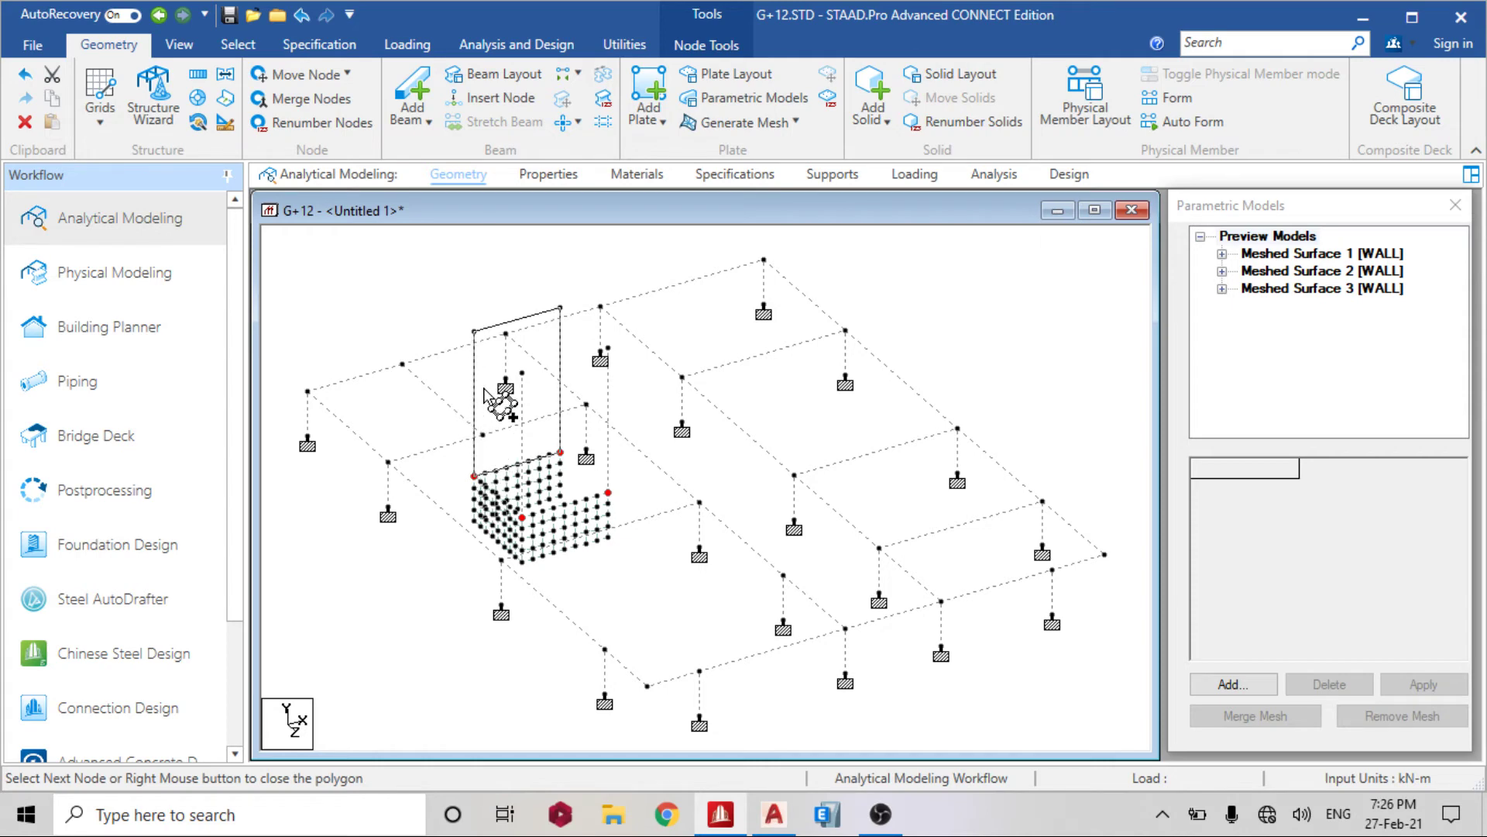
right_click(517, 442)
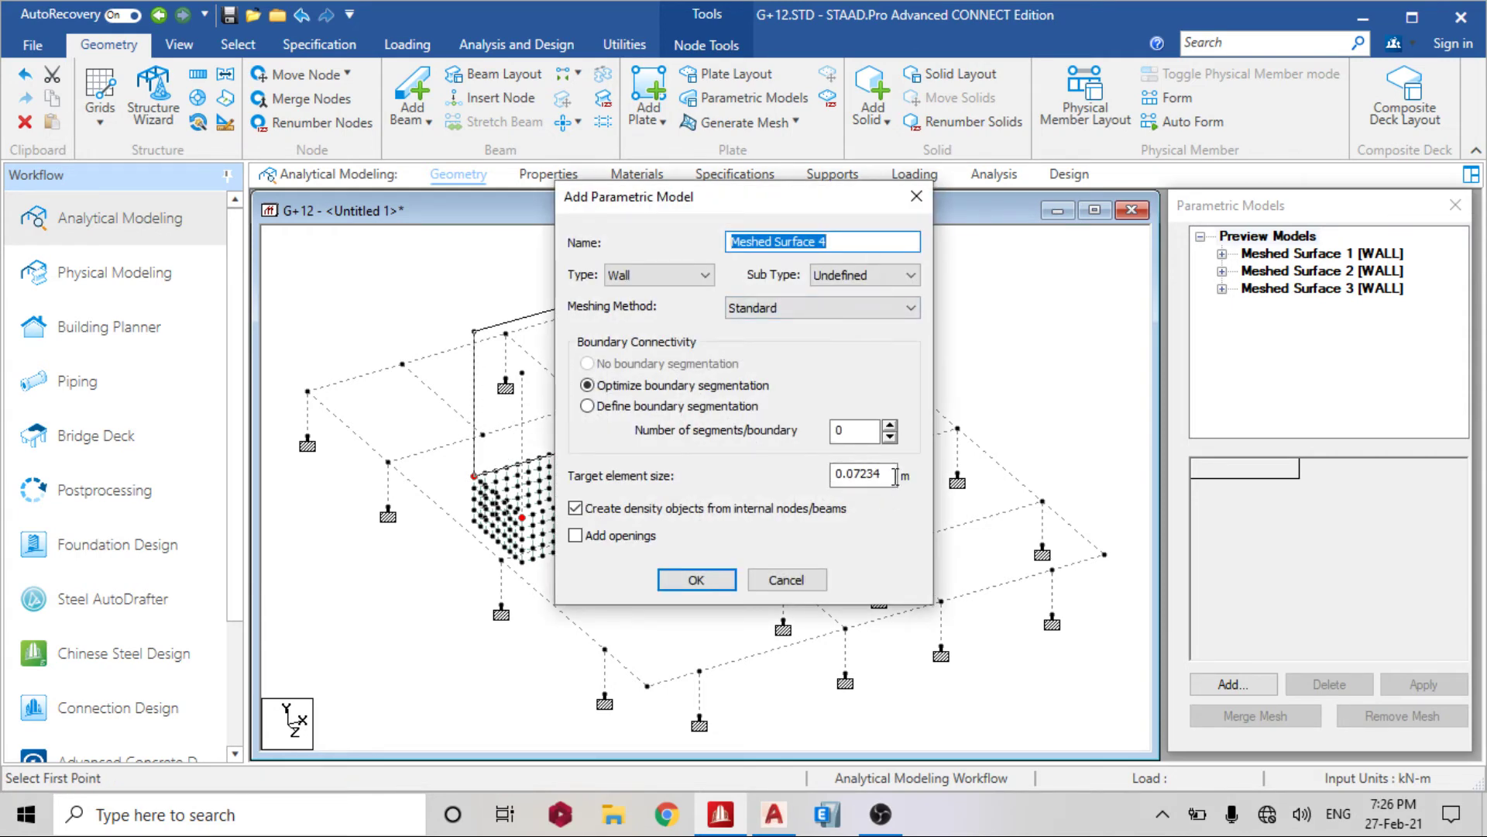
Edit the target element size and create the Meshed Surface 4 wall mesh
drag(895, 475, 810, 484)
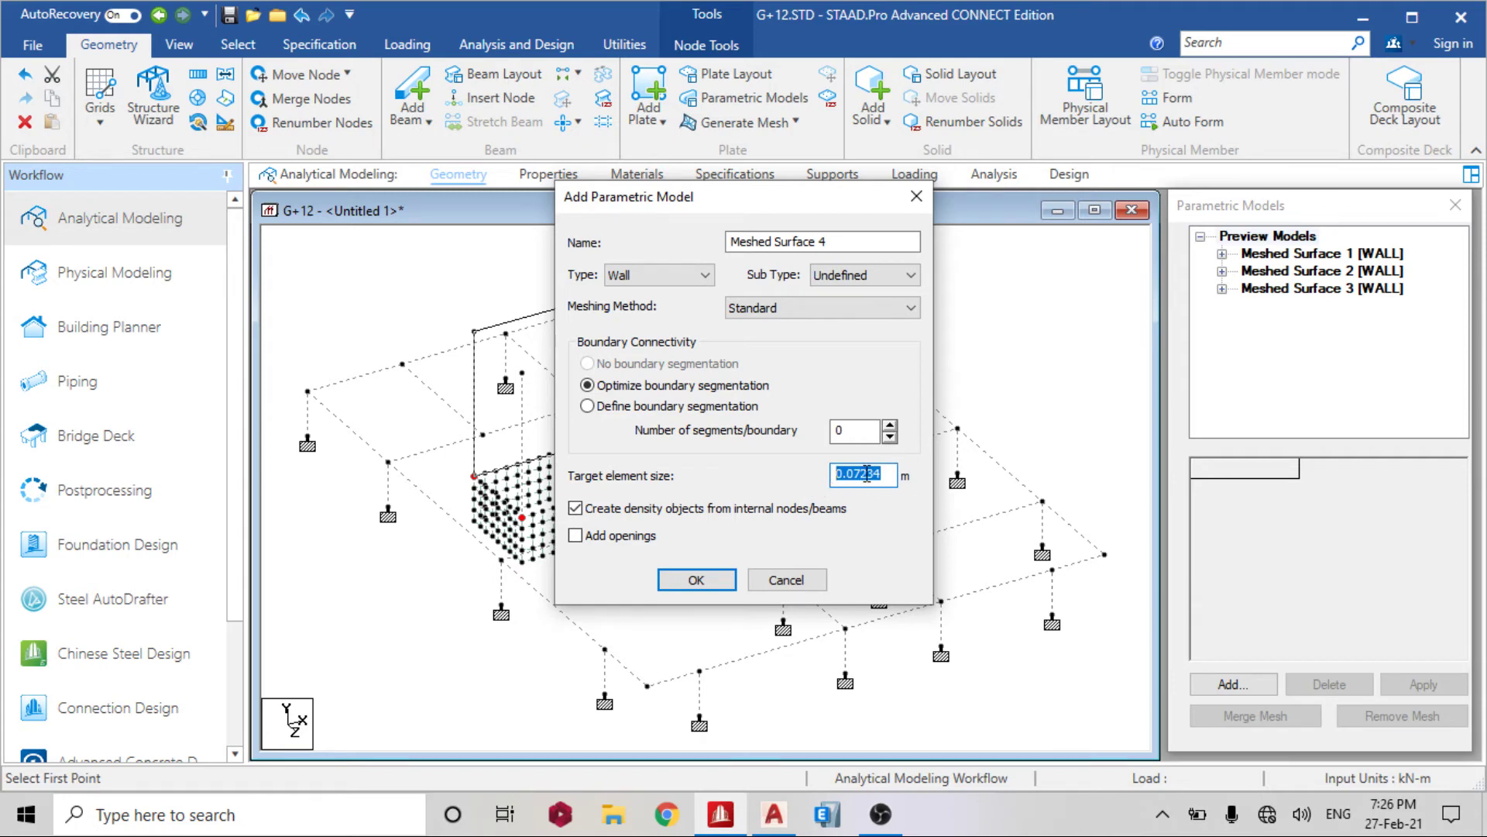
text(0.3)
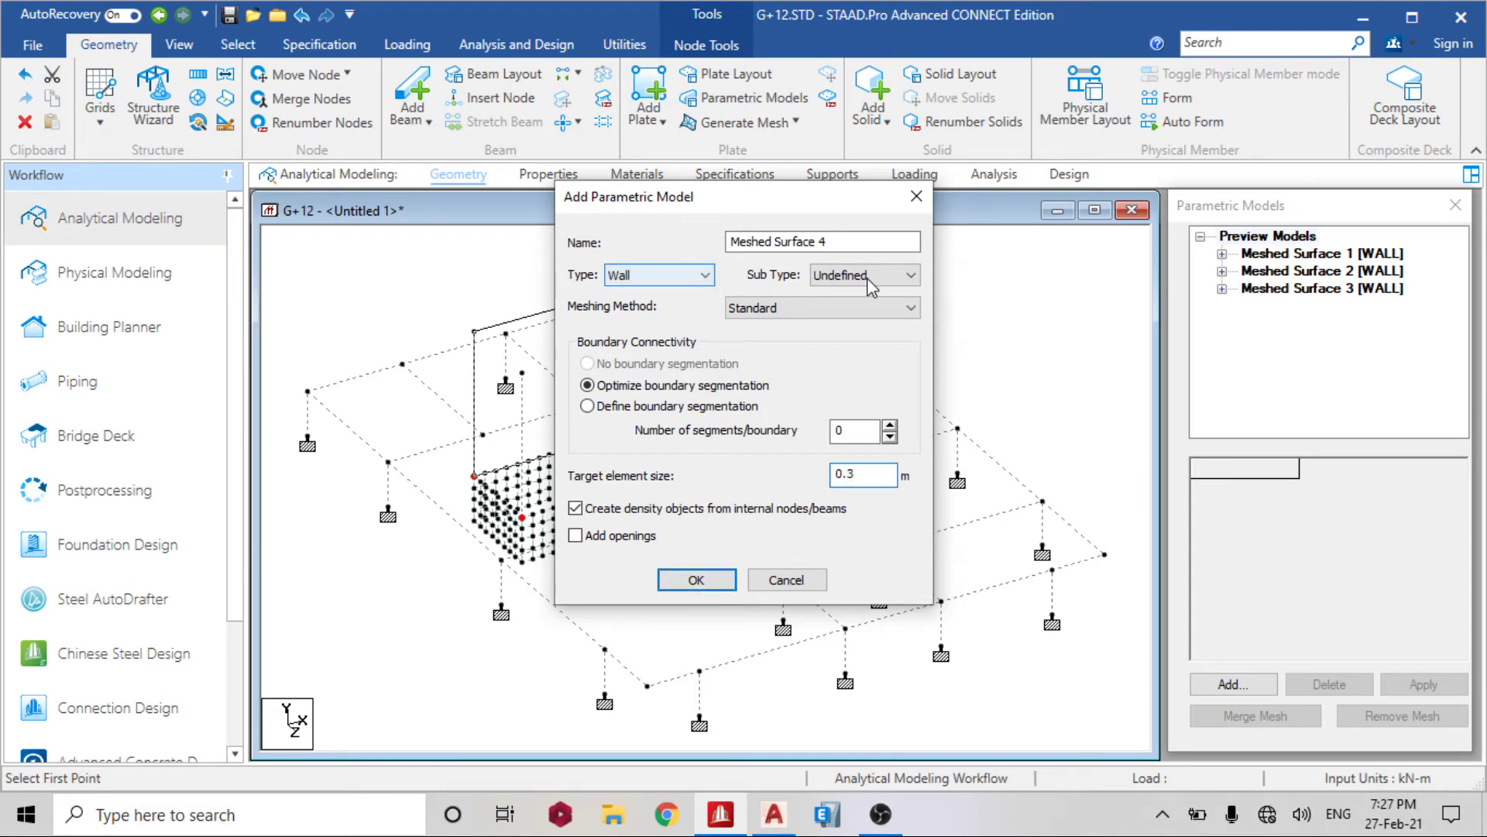
click(697, 580)
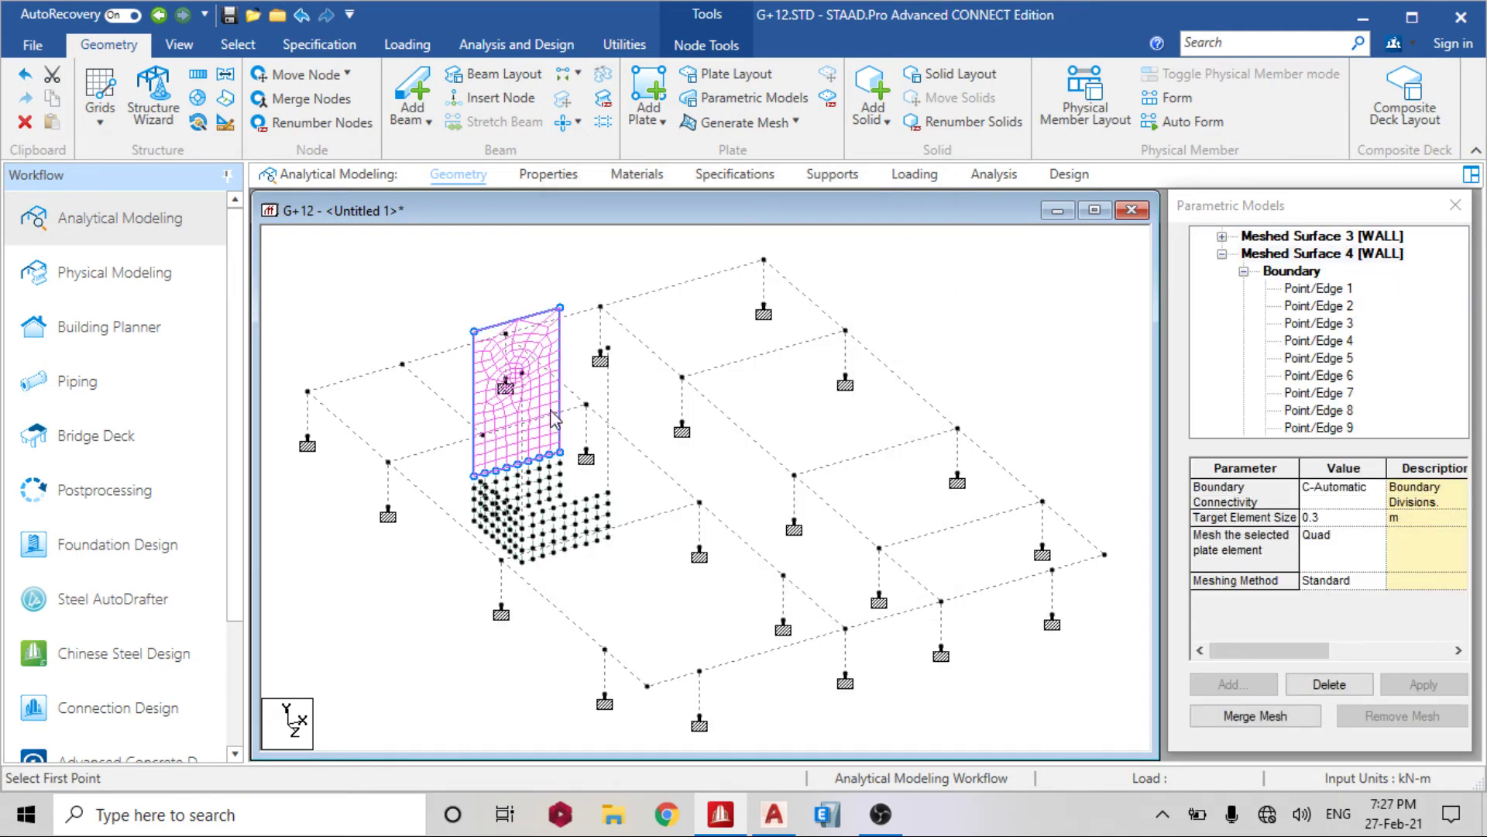
Collapse Meshed Surface 4 and outline the fifth wall surface on its corner nodes
click(1243, 271)
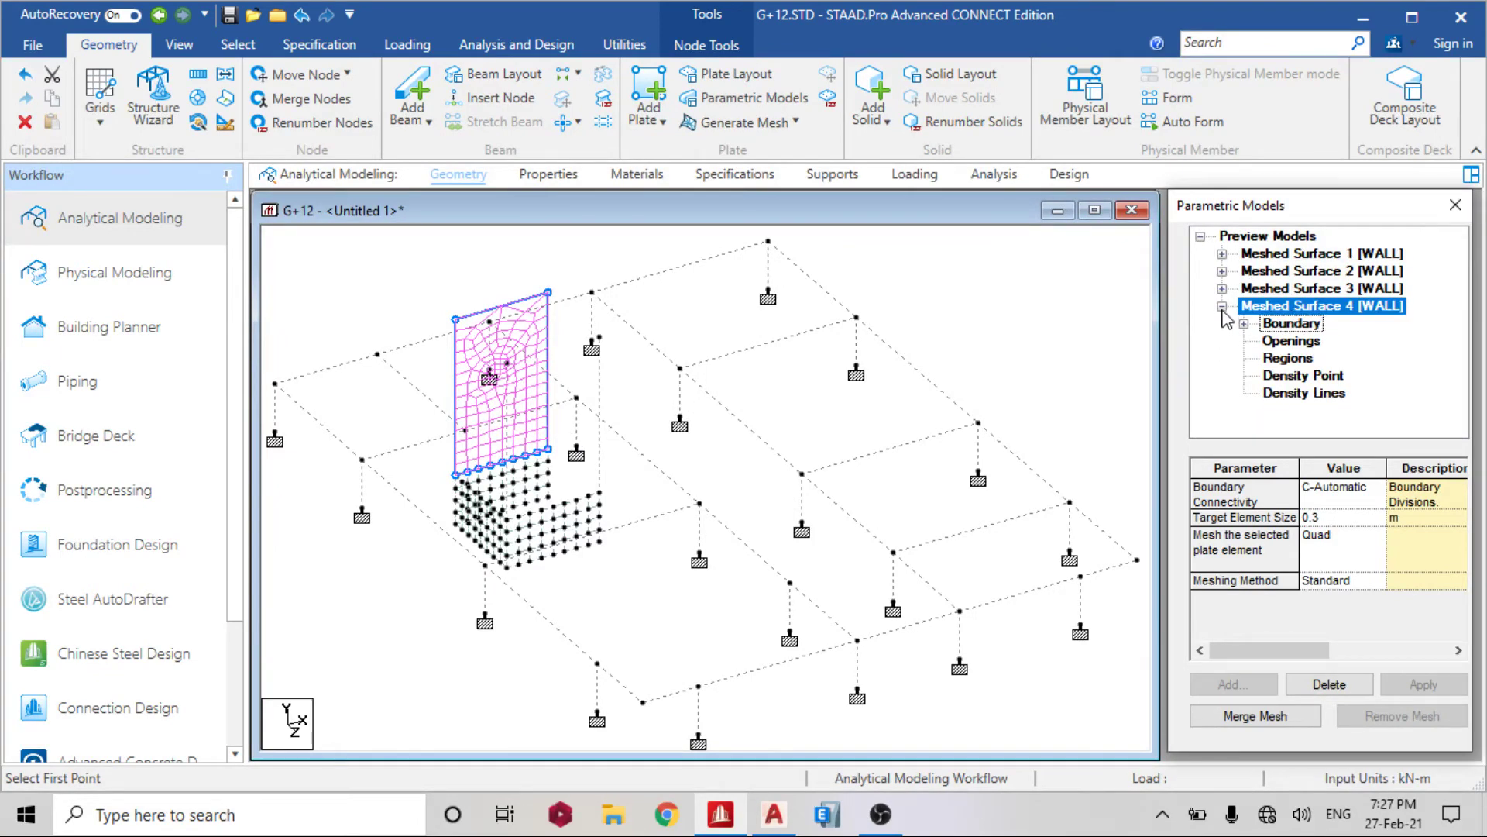
click(1222, 307)
click(1256, 236)
click(1233, 684)
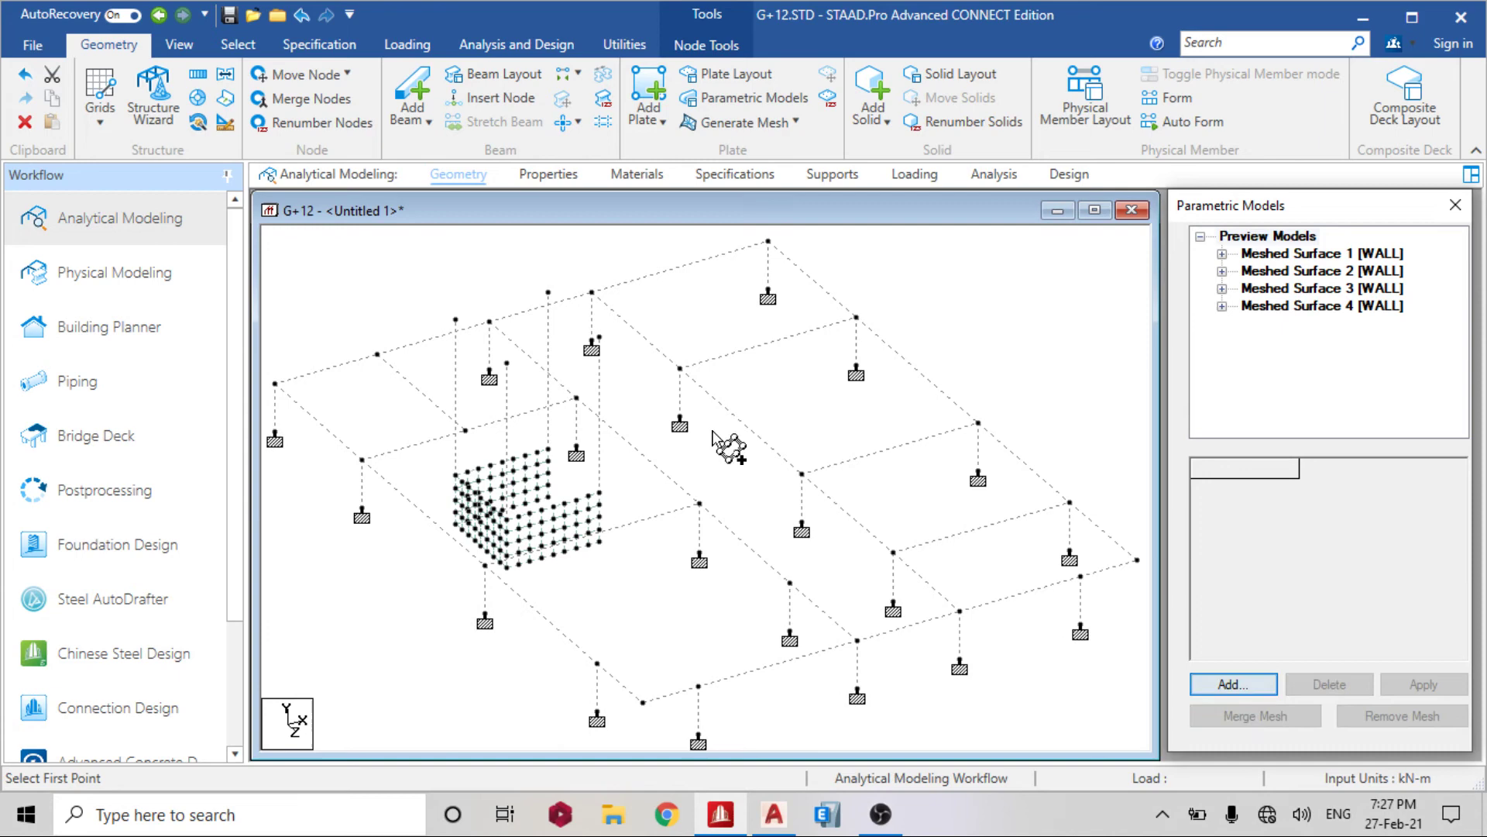
click(456, 319)
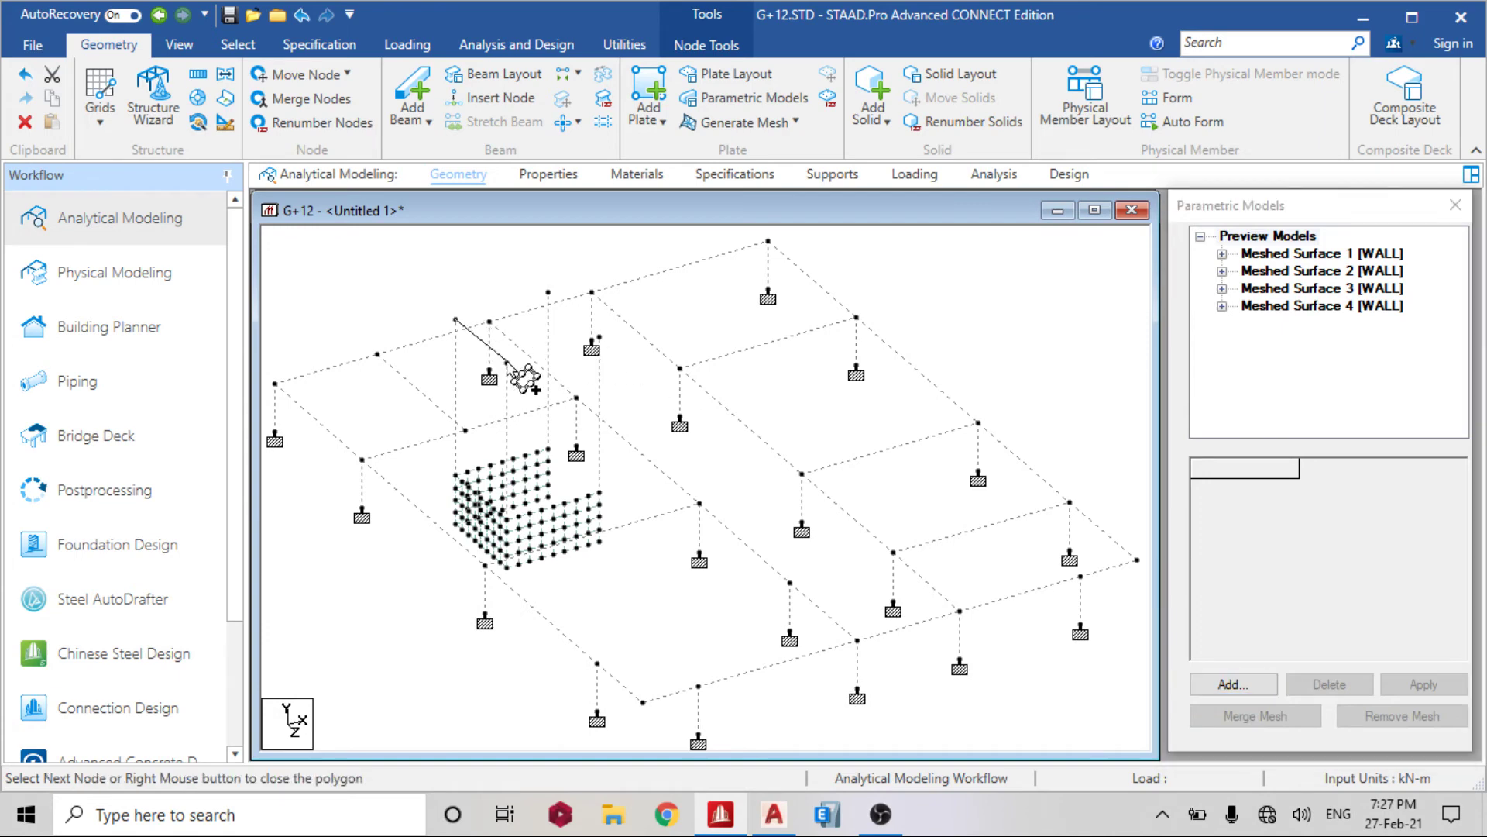
click(507, 362)
scroll(465, 533, up, 1)
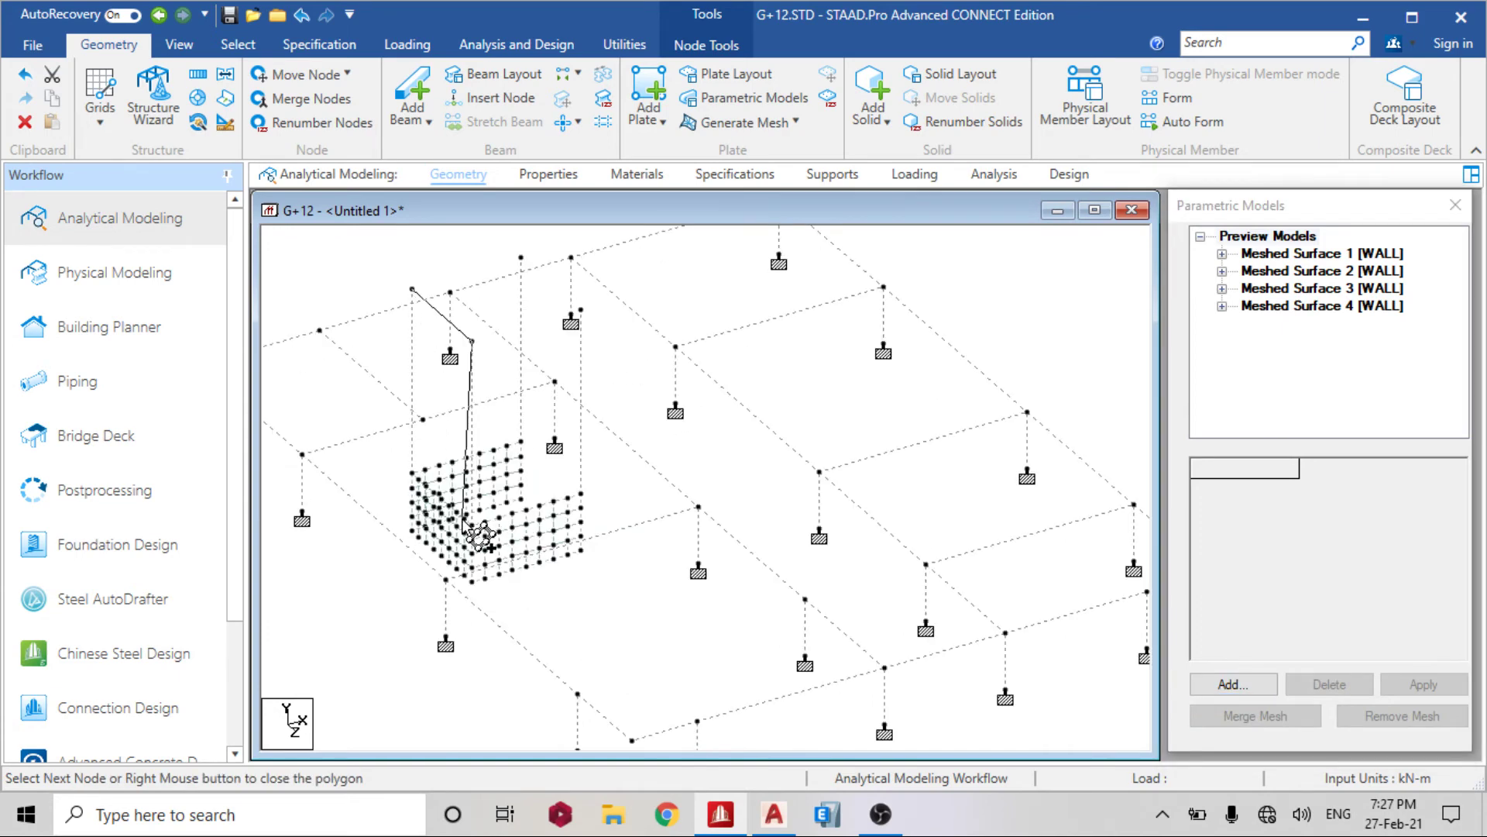
middle_drag(480, 535, 821, 515)
scroll(821, 515, up, 1)
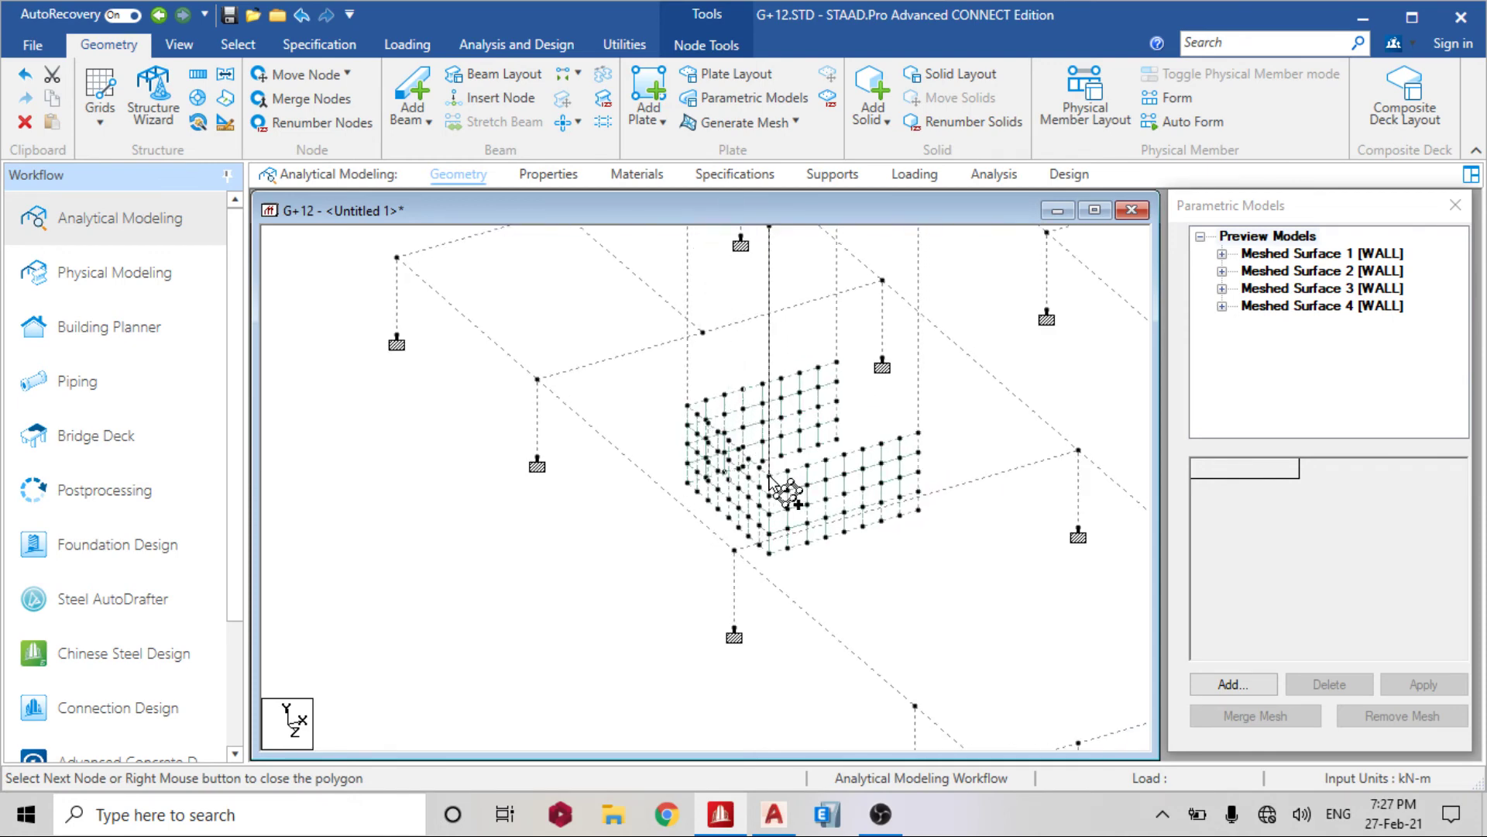
click(706, 404)
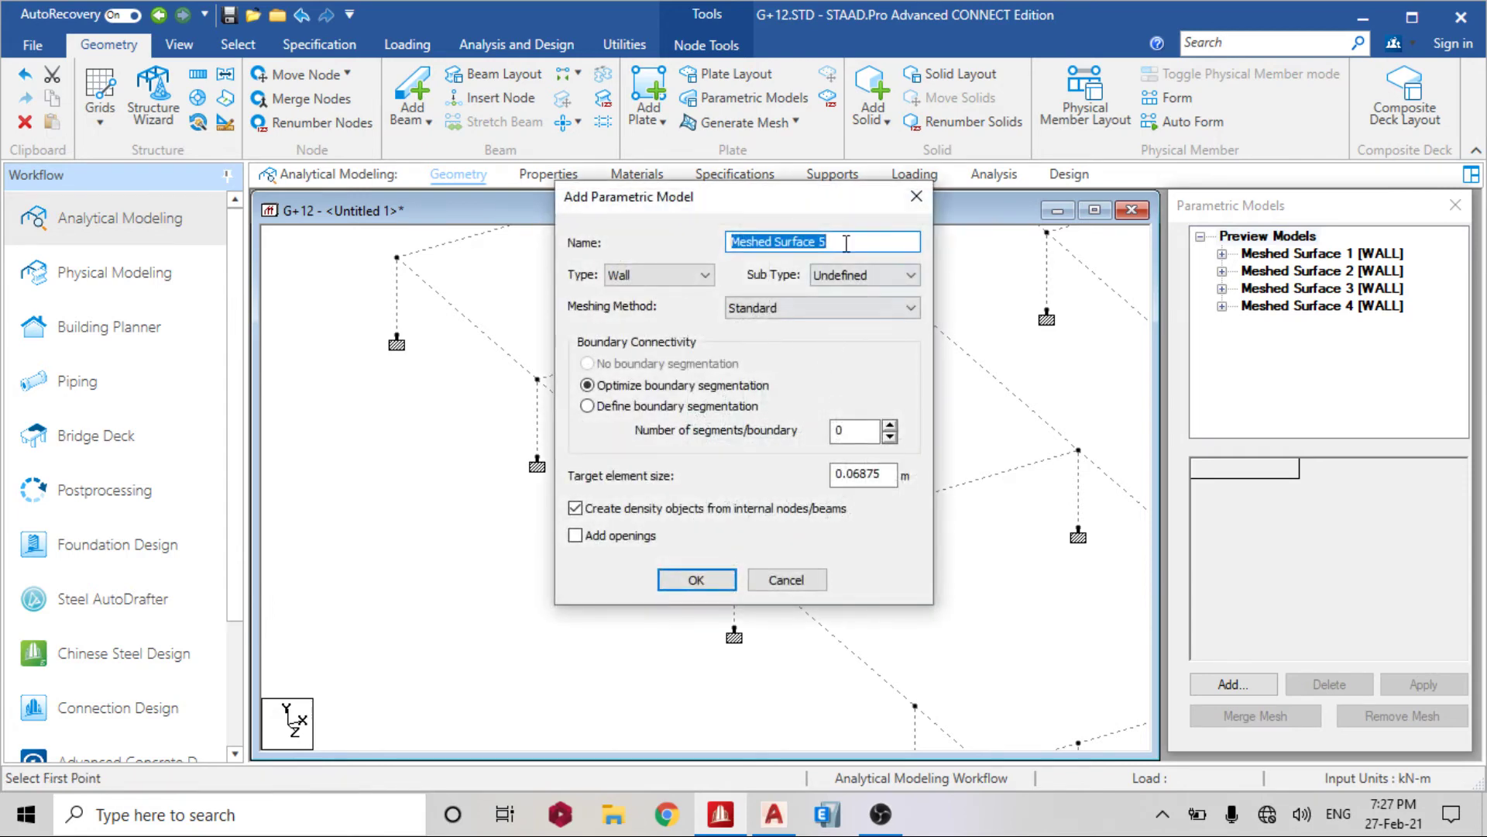
Create Meshed Surface 5 with a 0.3 m target element size
double_click(860, 474)
text(0.)
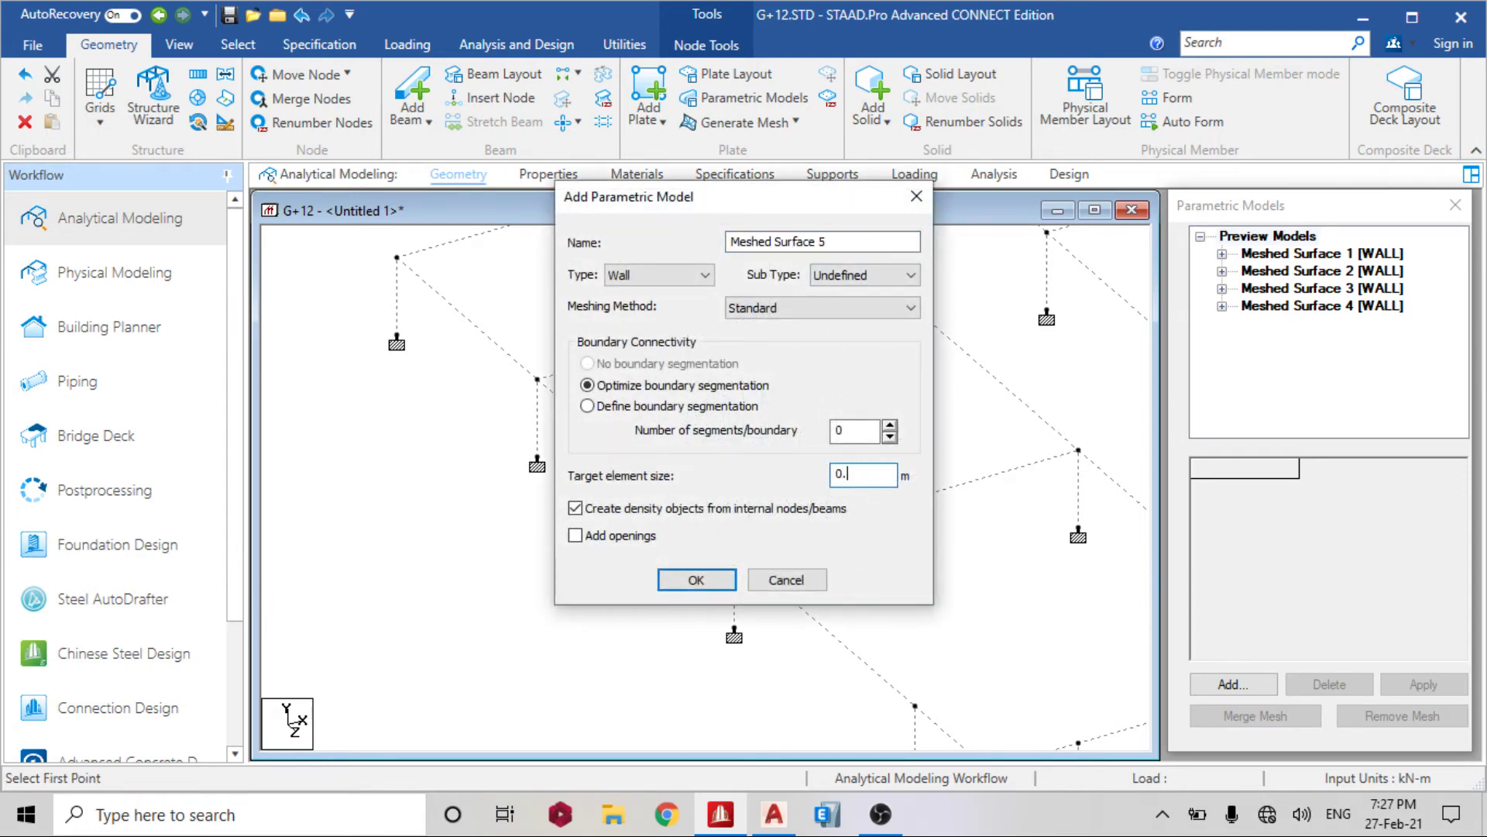
text(3)
click(696, 579)
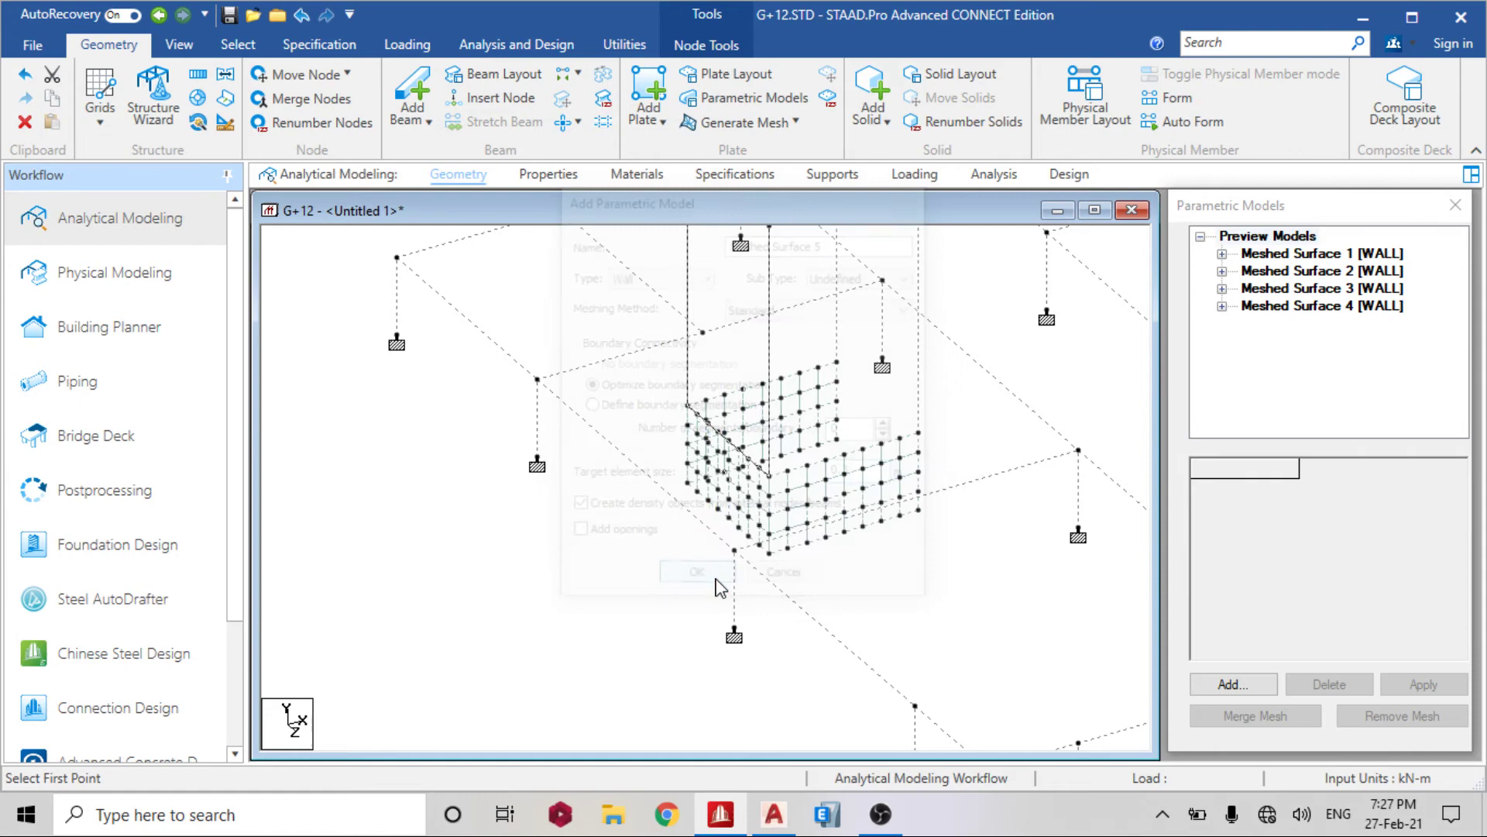
Collapse Meshed Surface 5 in the tree and start adding another meshed surface
middle_drag(924, 378, 840, 591)
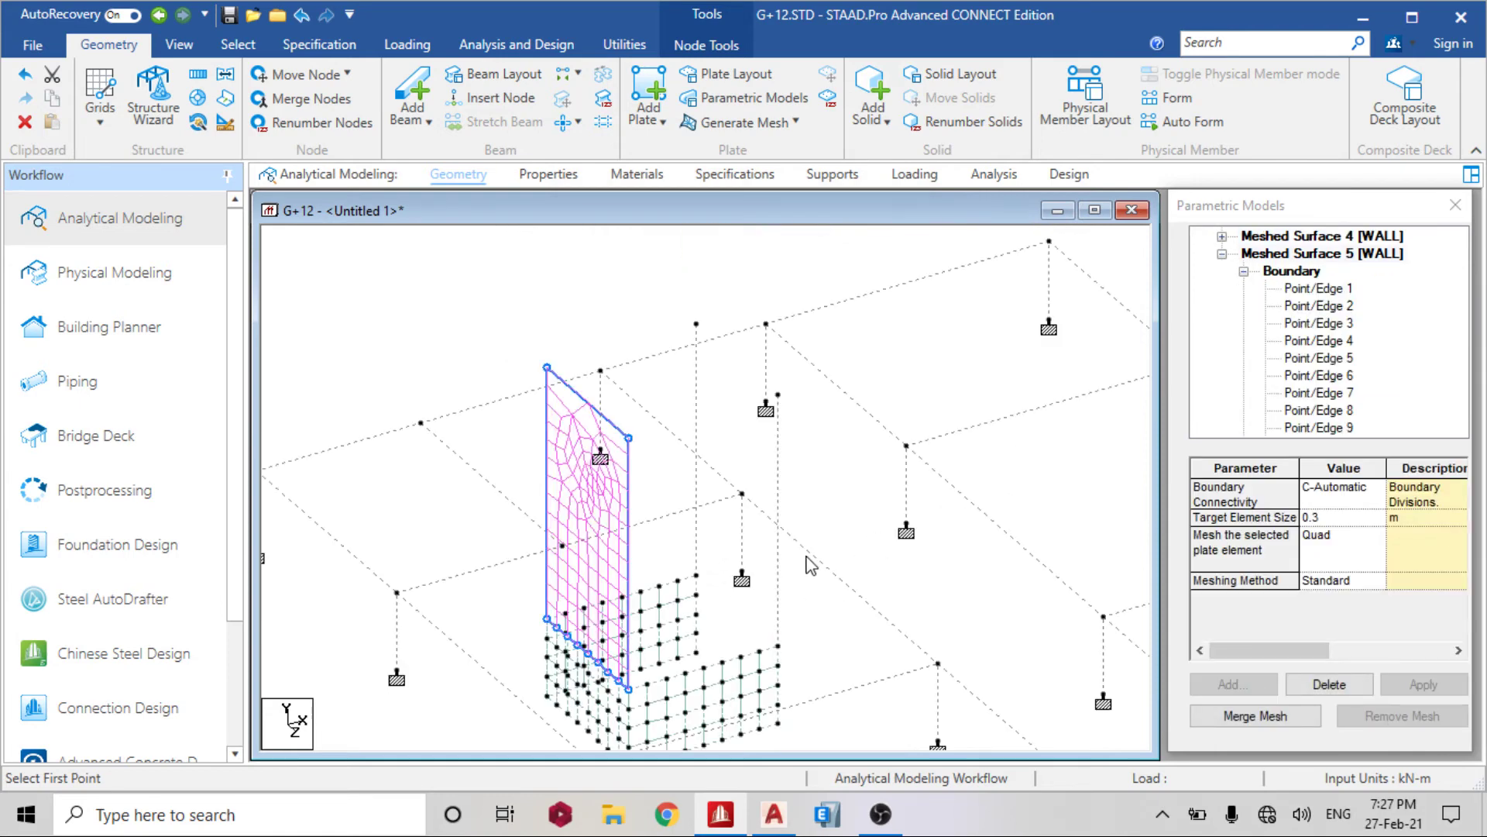
click(1245, 275)
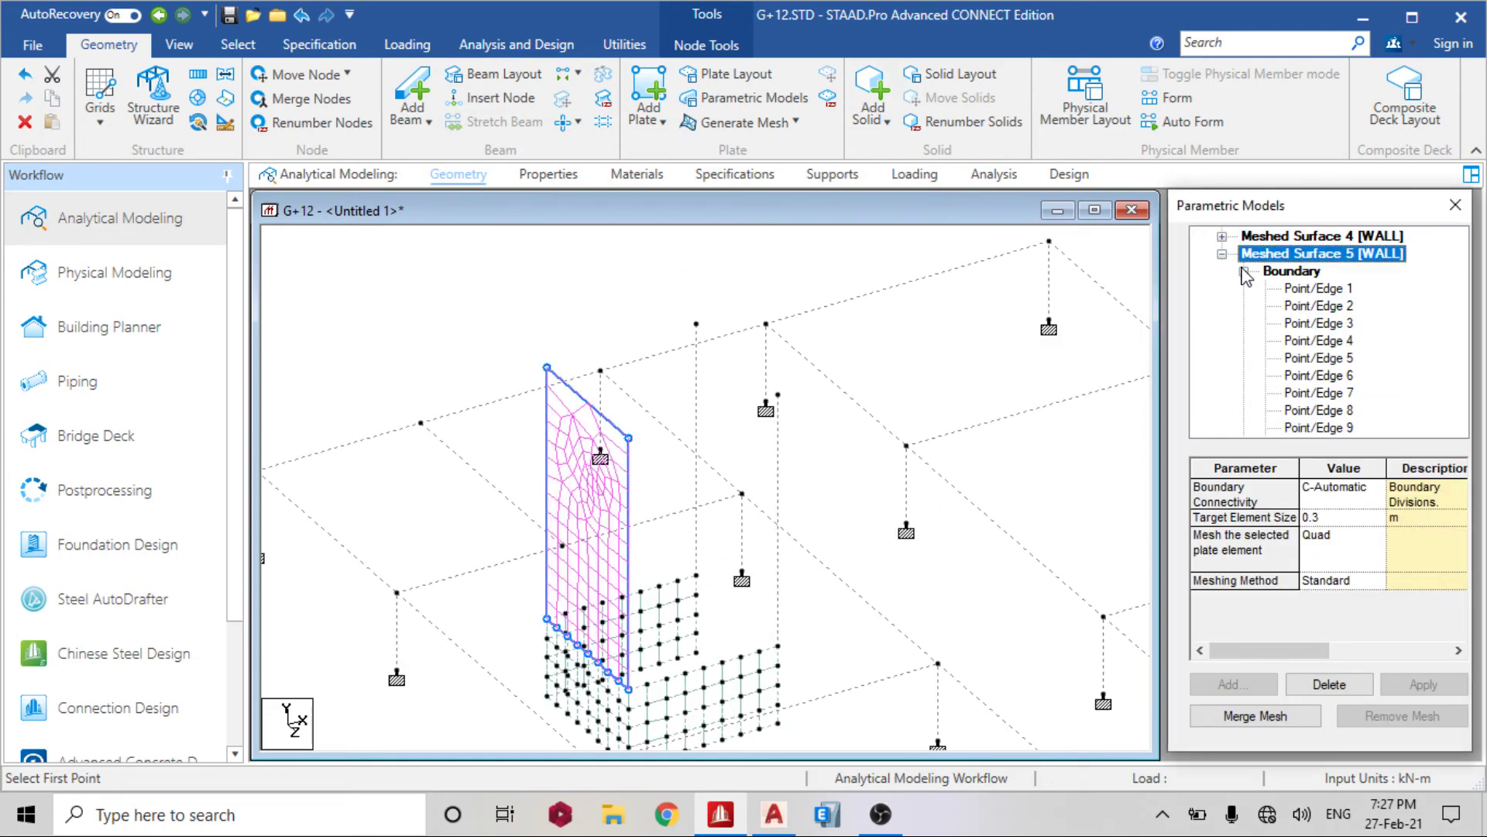
click(1242, 272)
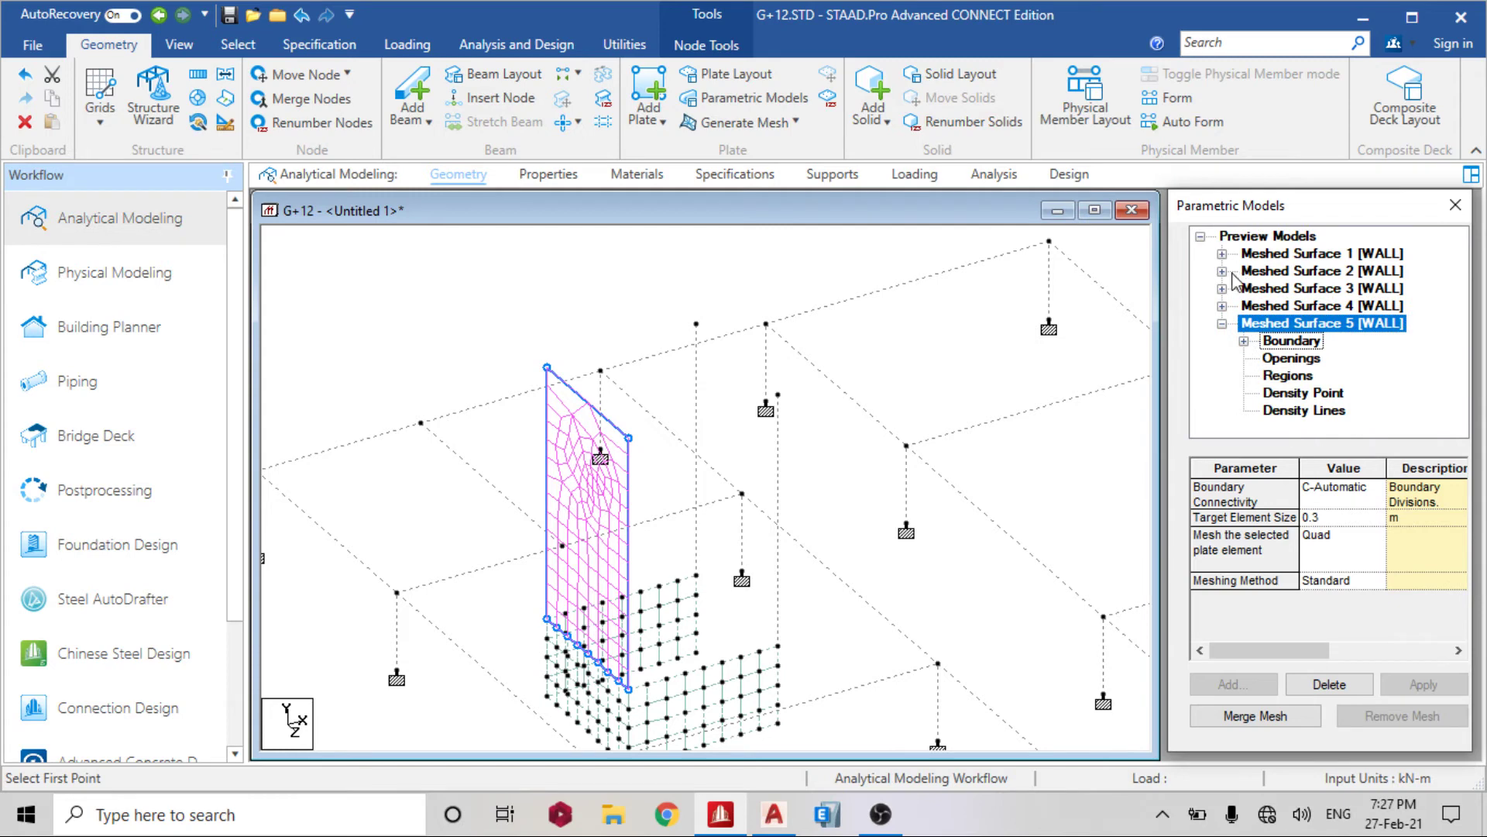
click(1222, 324)
click(1257, 236)
click(1233, 684)
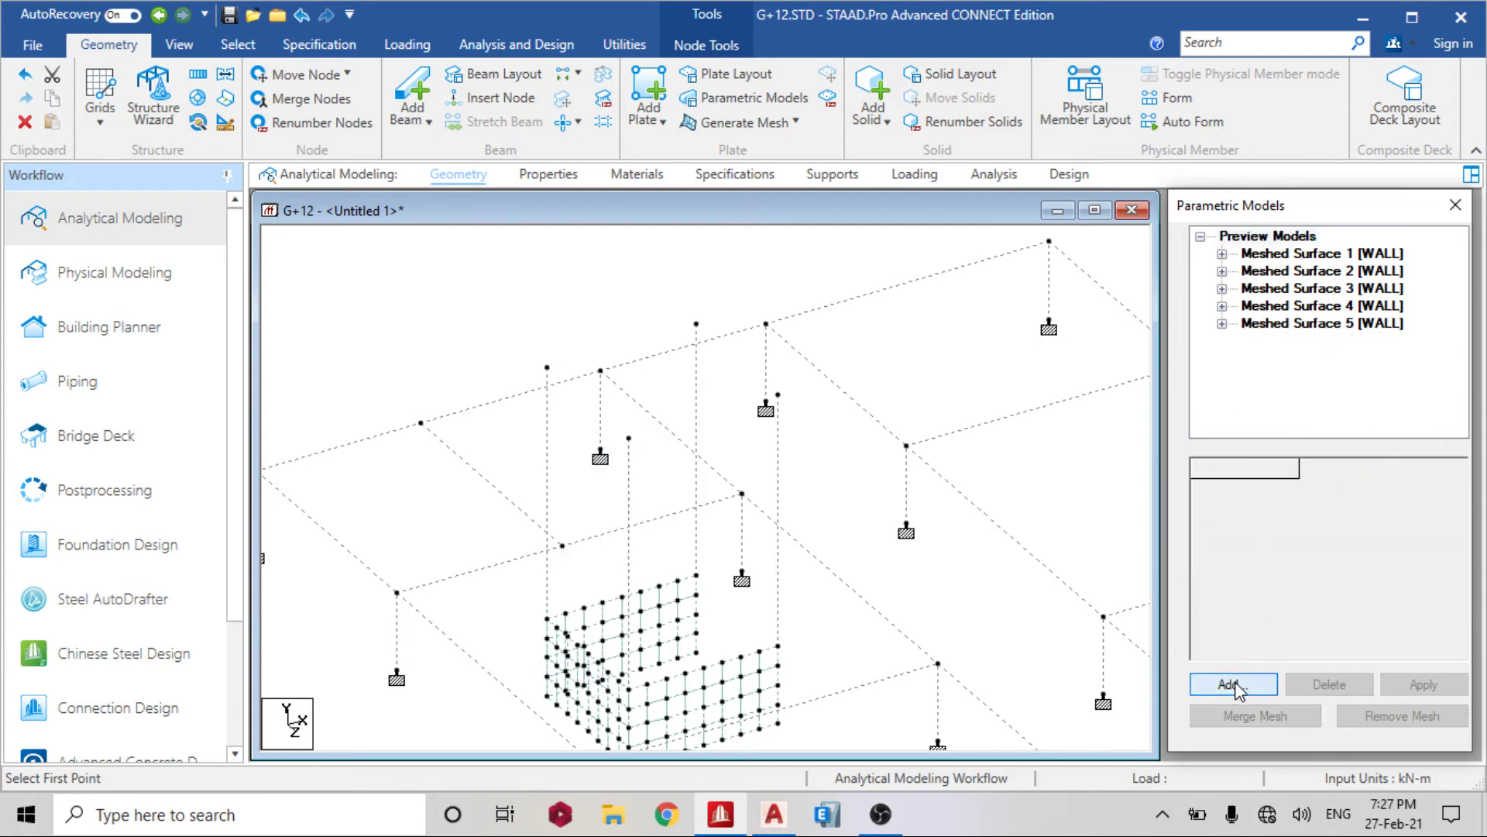
Outline the next stair-core wall on four nodes and mesh it as Meshed Surface 6 at 0.3 m
click(628, 439)
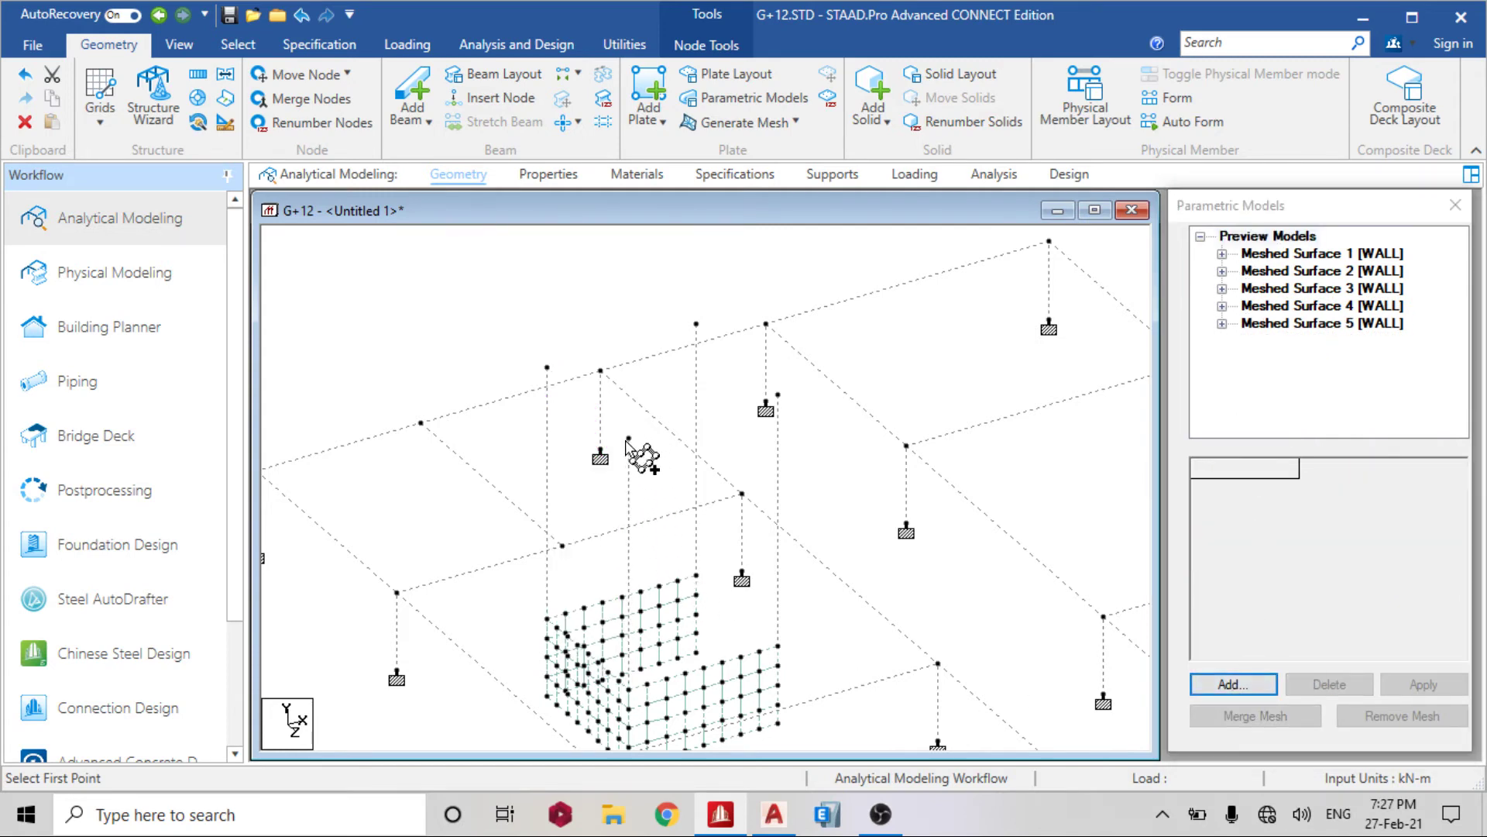
click(781, 394)
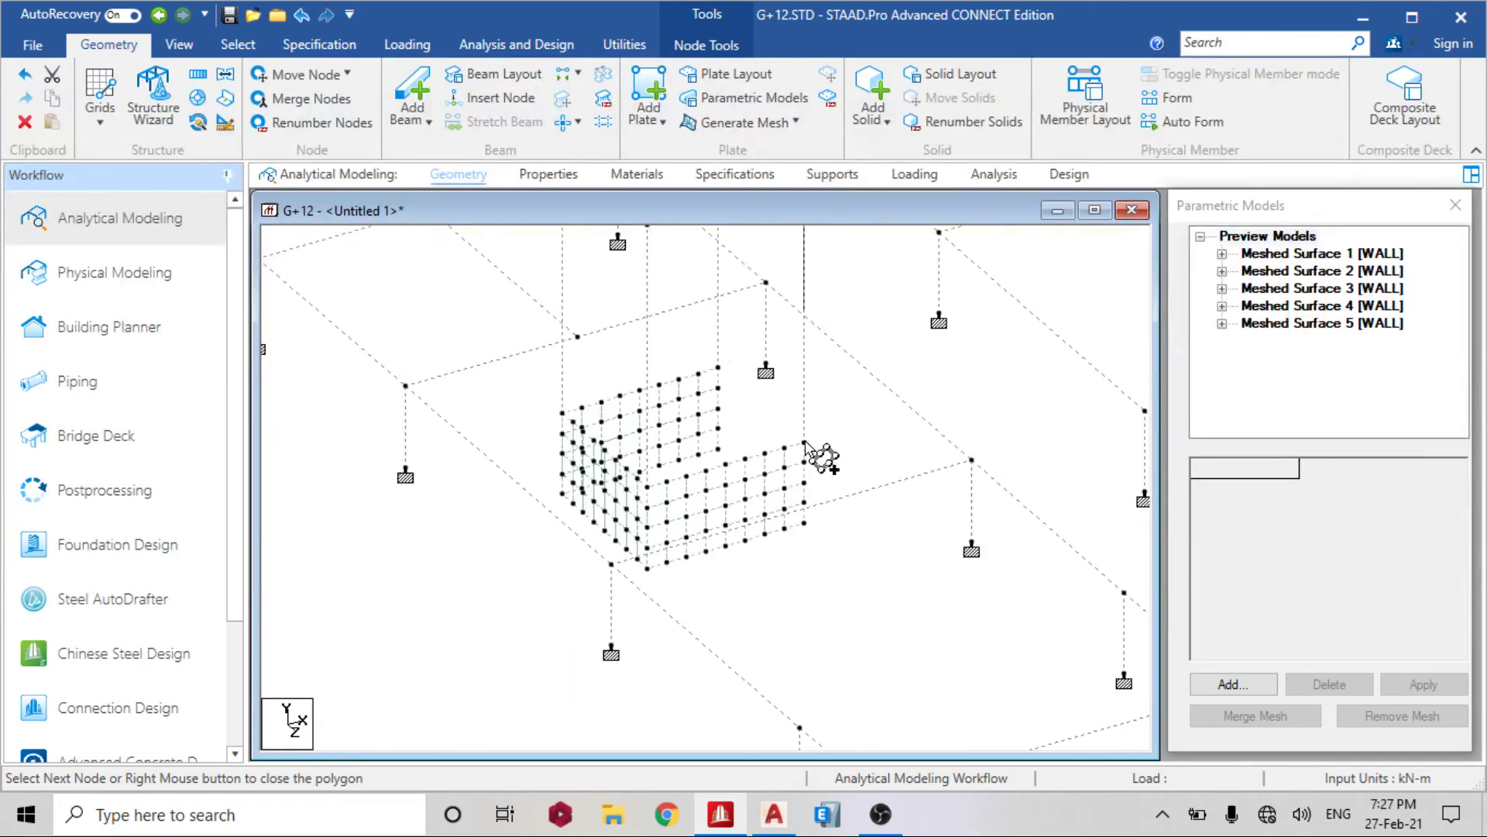
click(804, 443)
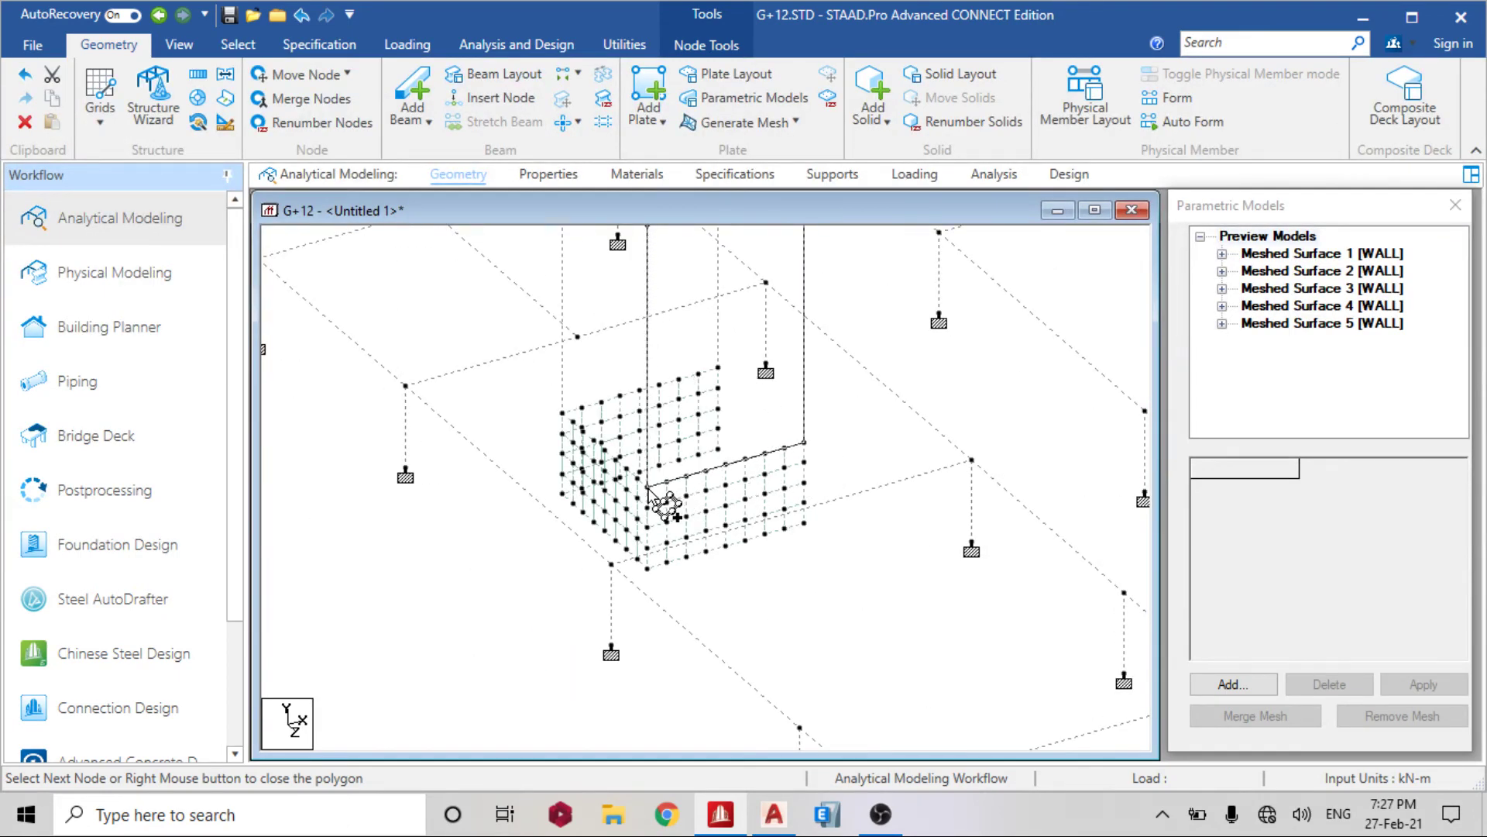
click(647, 486)
click(783, 387)
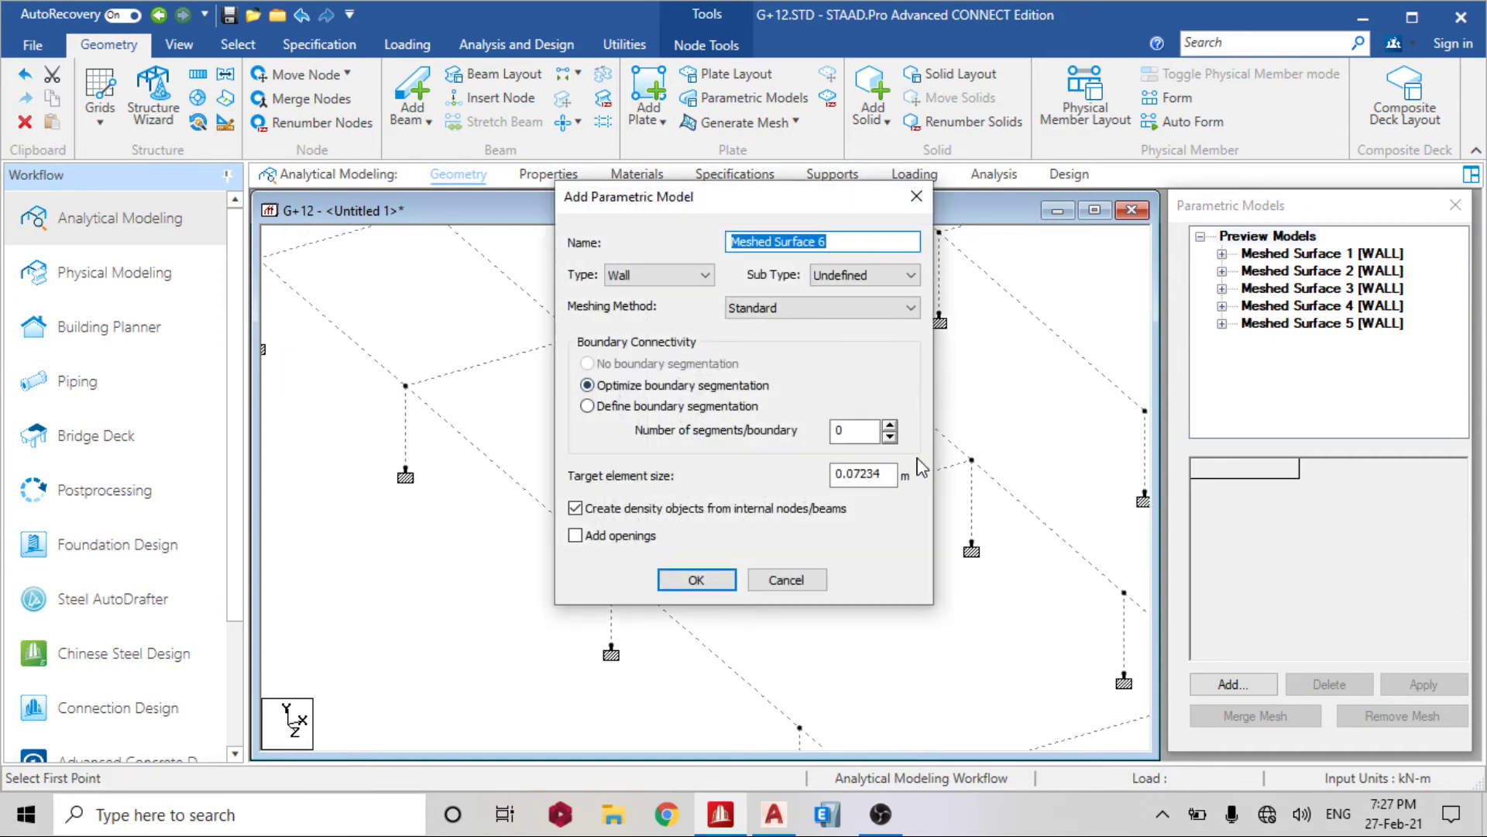
drag(879, 473, 825, 482)
text(0.)
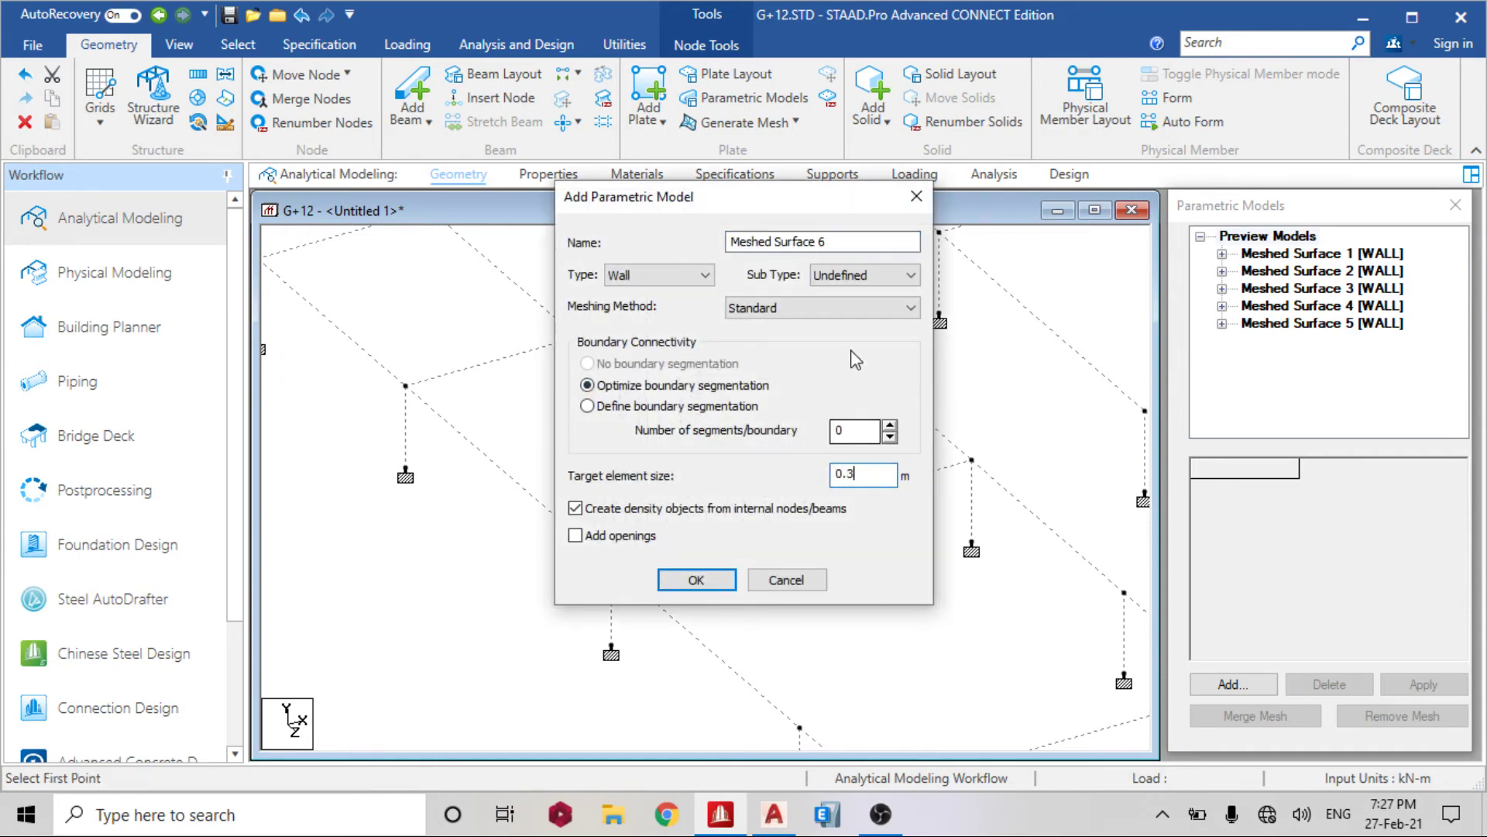
text(3)
click(697, 580)
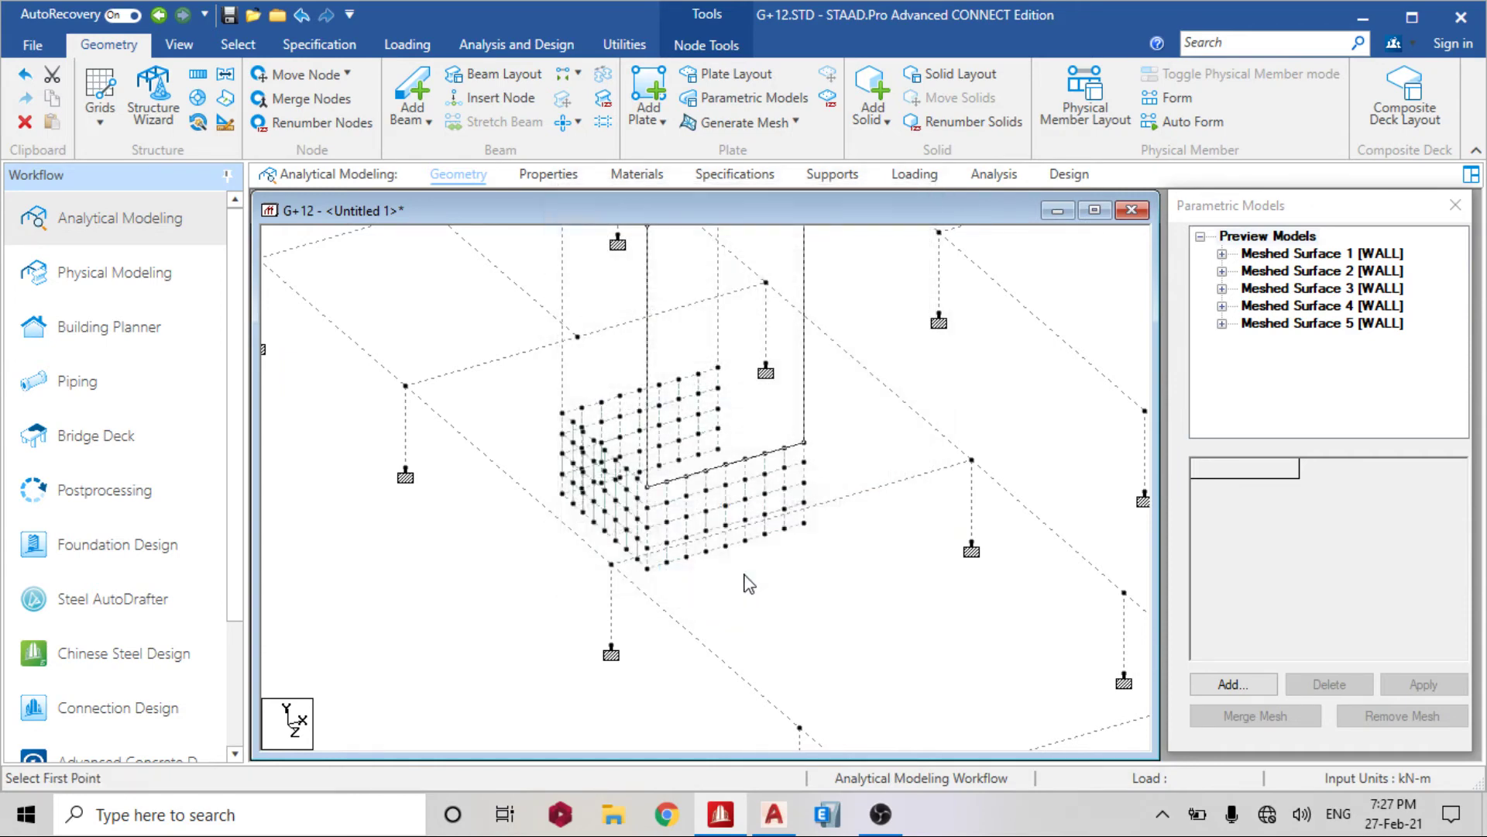
middle_drag(896, 421, 870, 584)
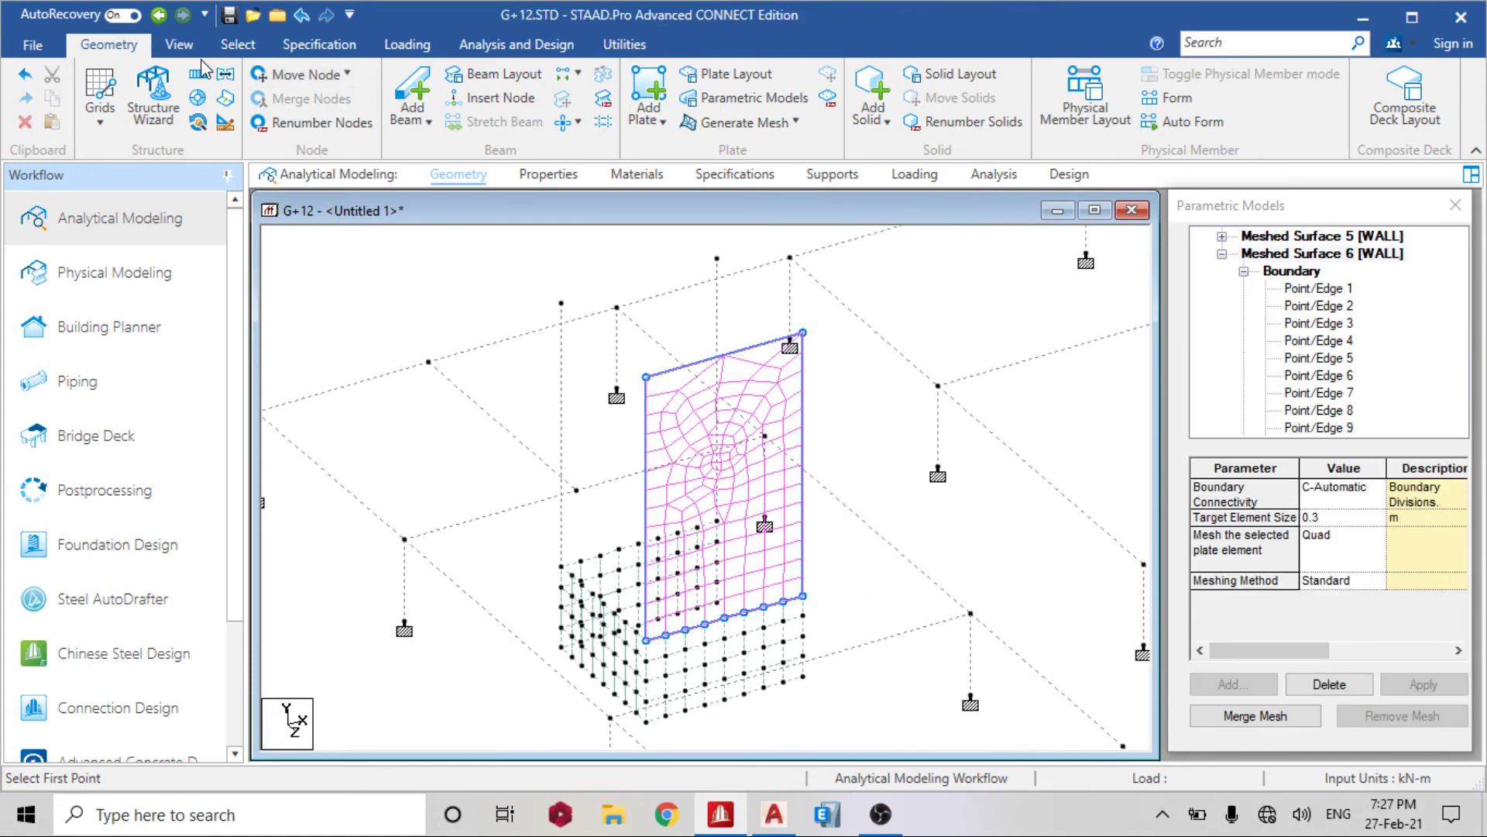
Delete the four vertical edge beams around the new wall, keeping their nodes
click(179, 45)
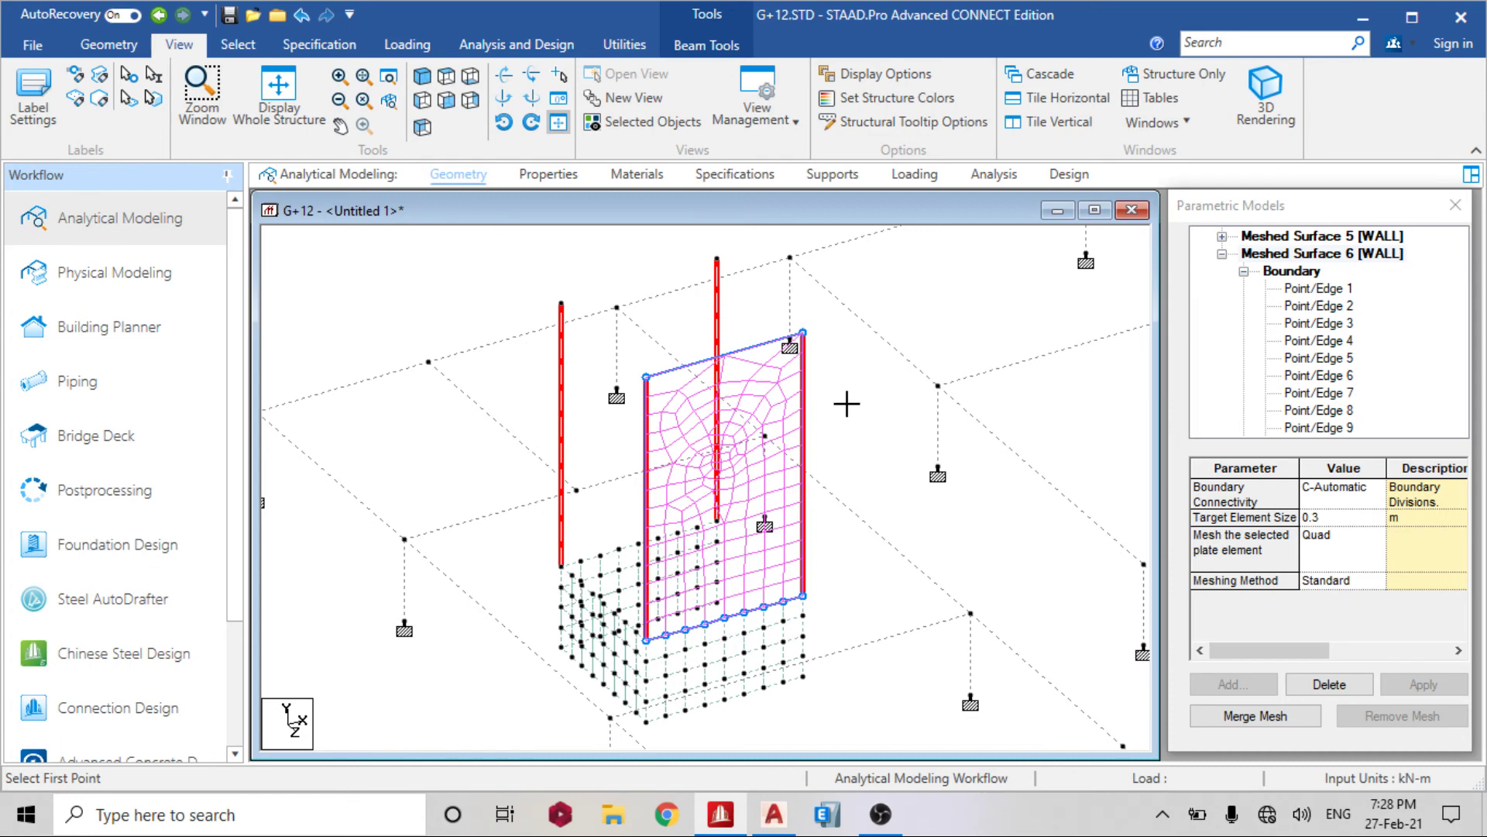
key(Delete)
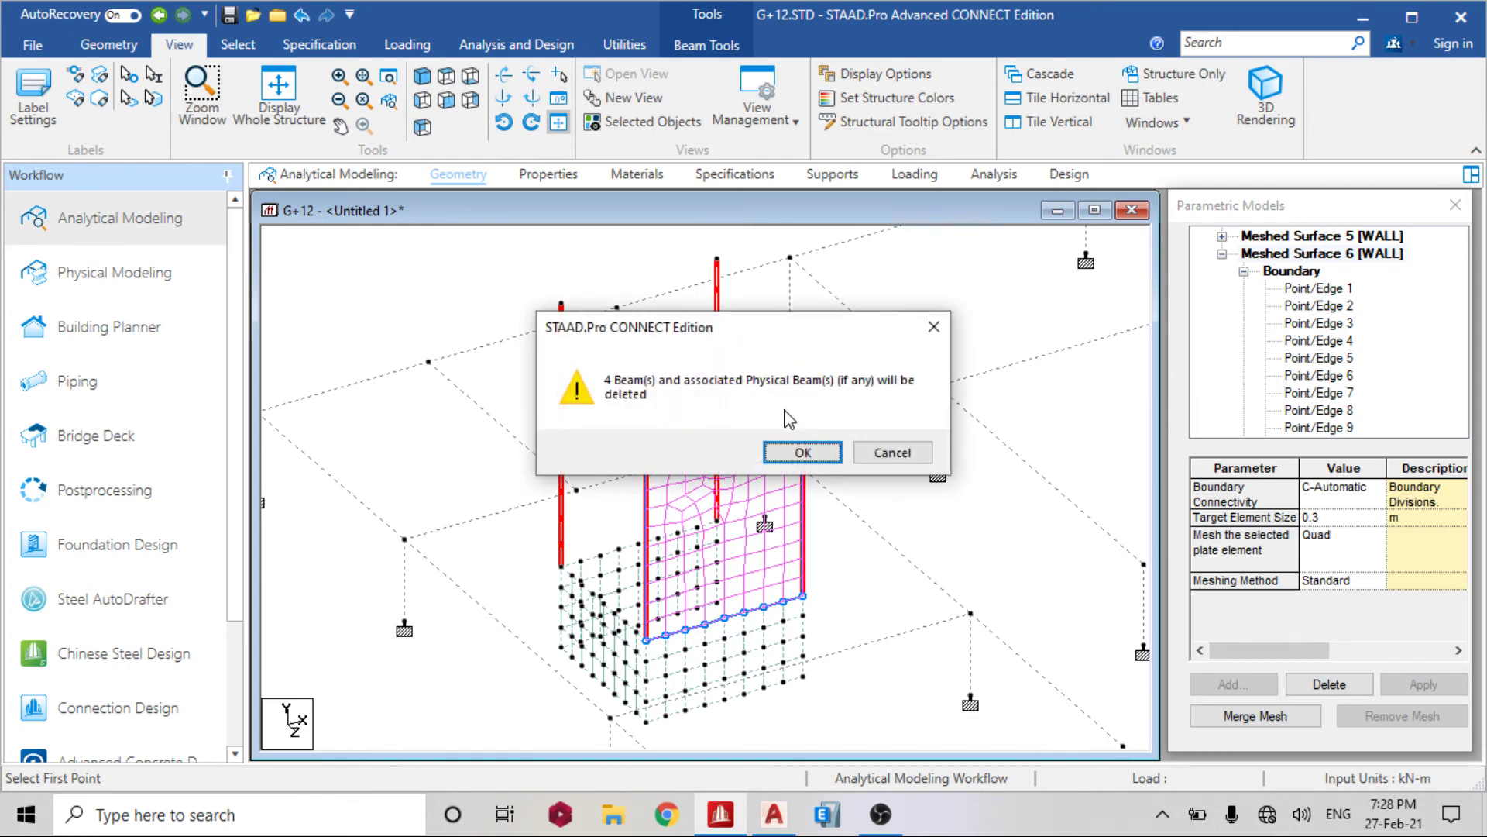
click(792, 448)
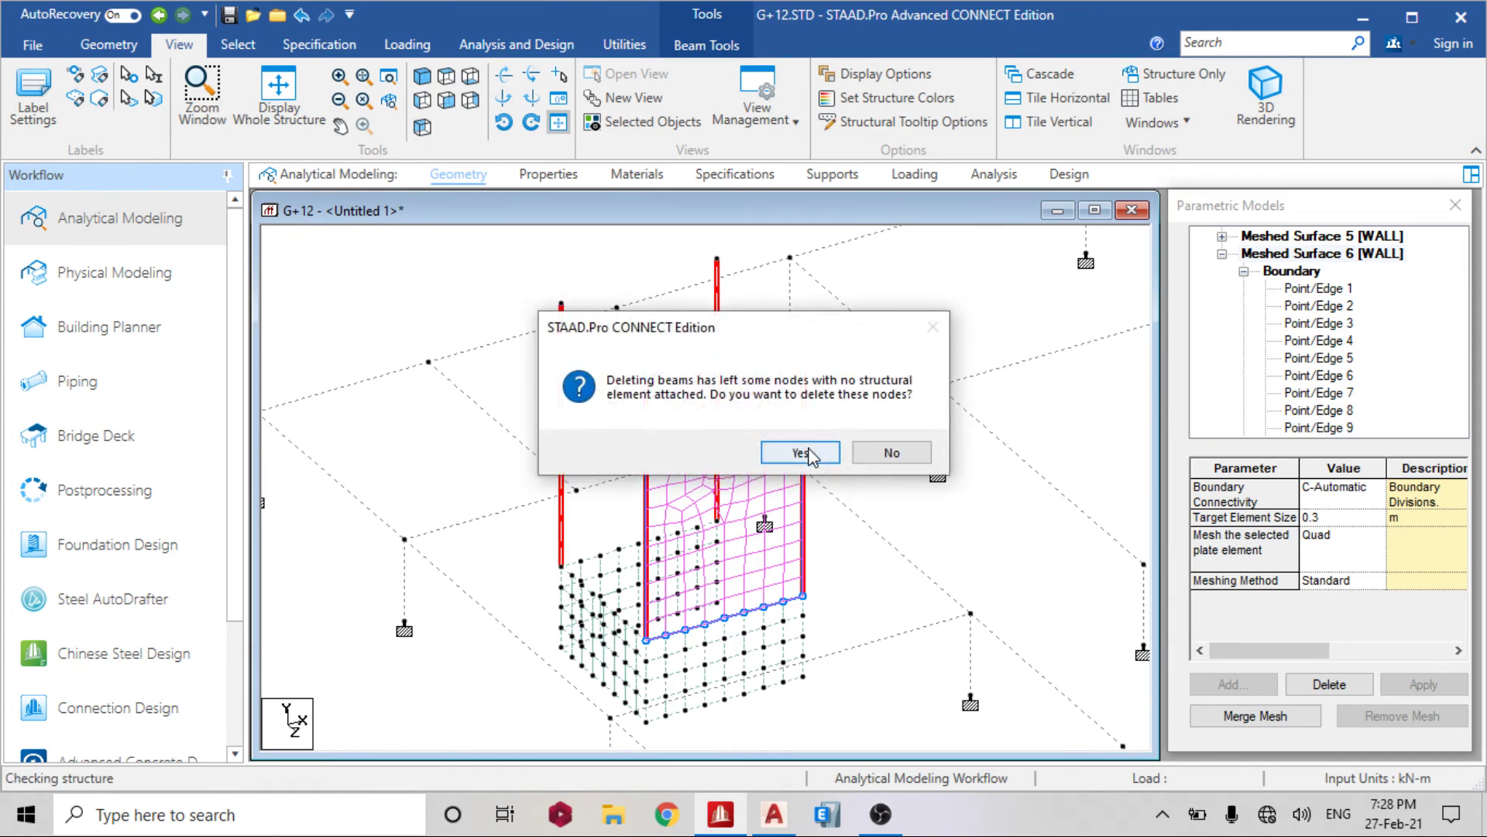
click(892, 453)
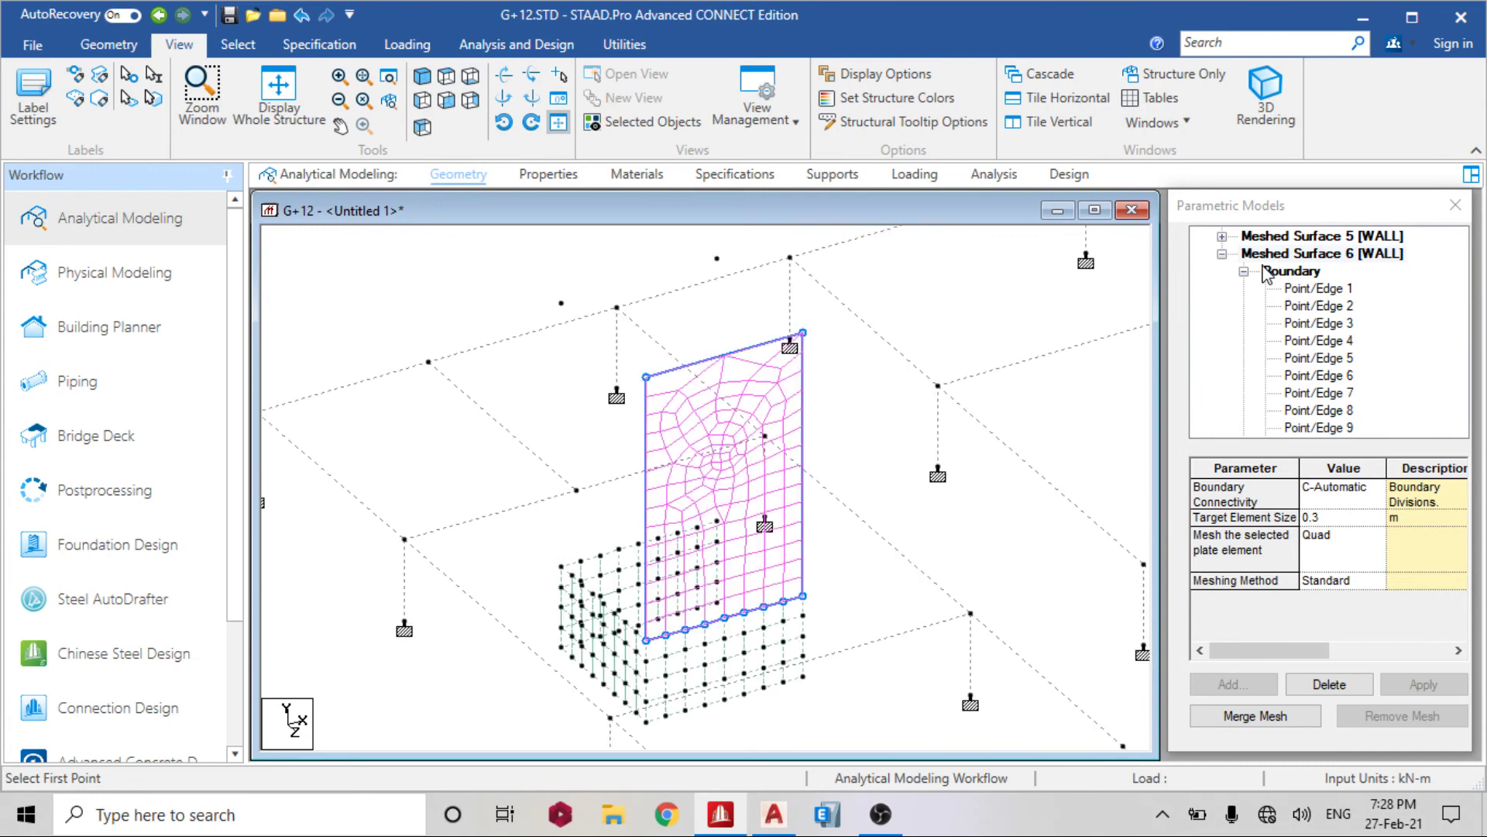
Merge Meshed Surfaces 6, 5 and 4 into the model, then show the Geometry page tables
click(1270, 716)
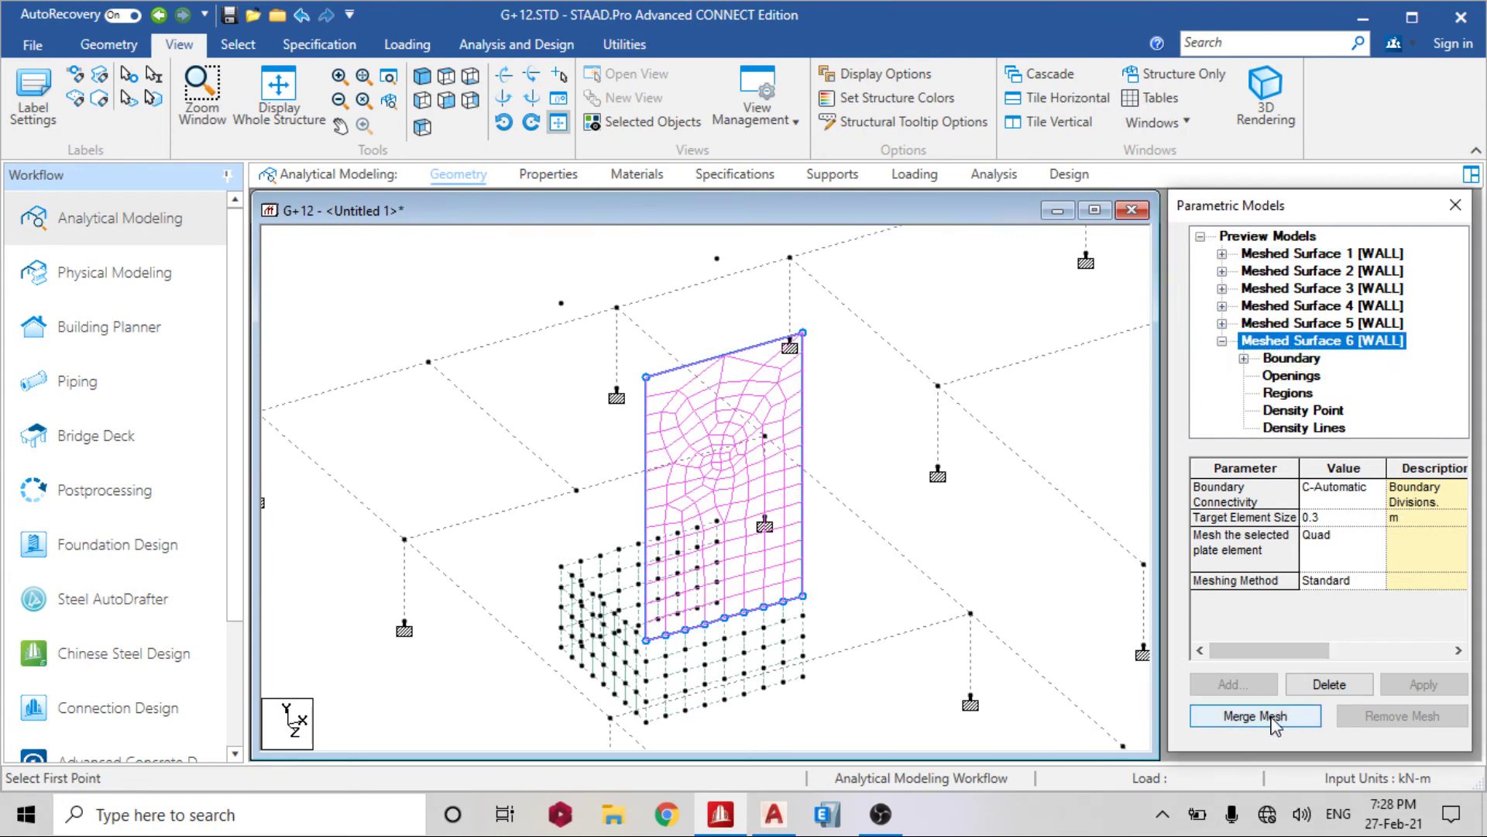
click(1221, 341)
click(1268, 323)
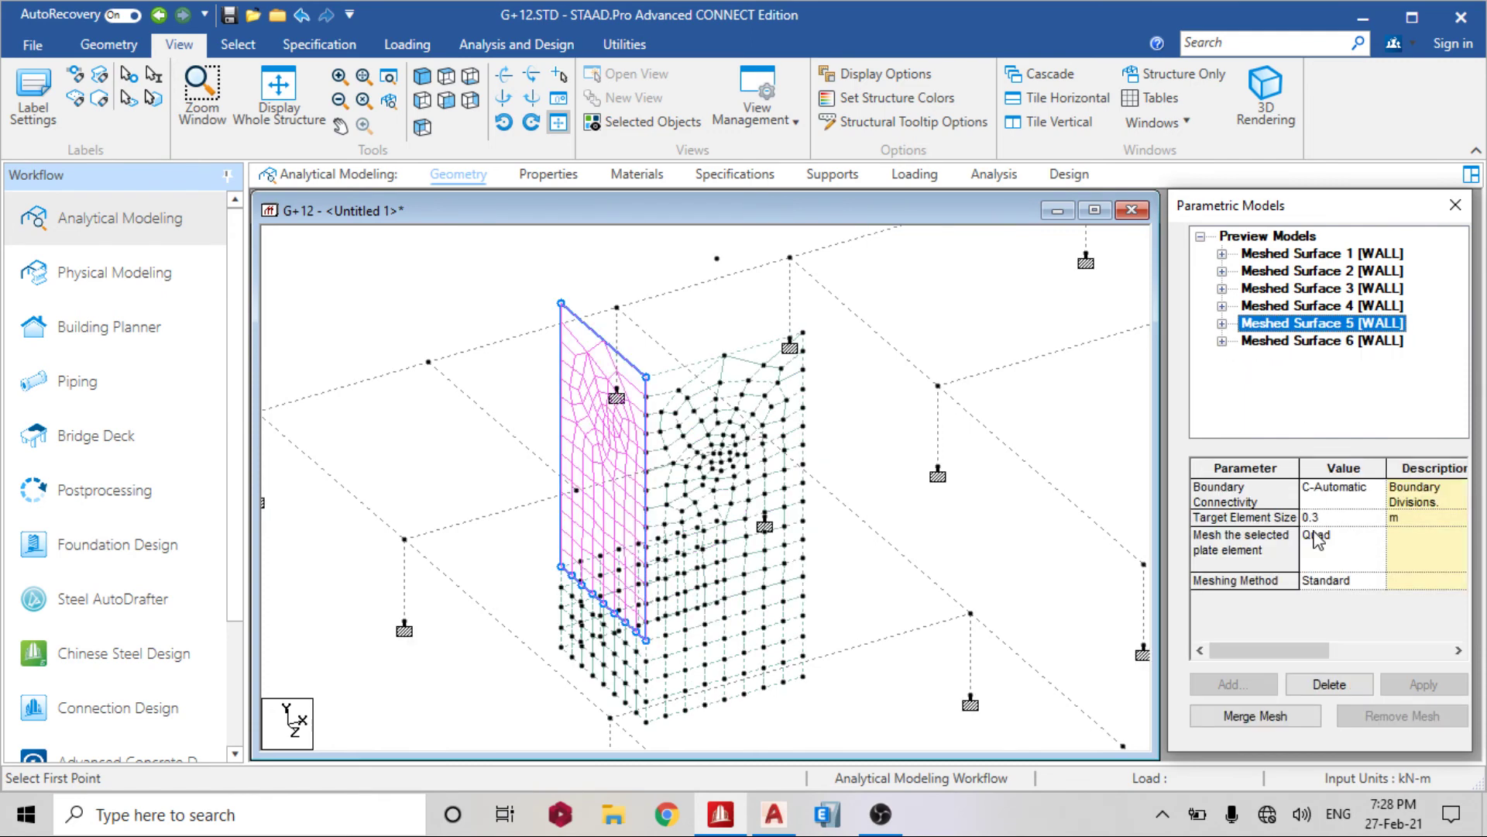
click(1275, 717)
click(1290, 306)
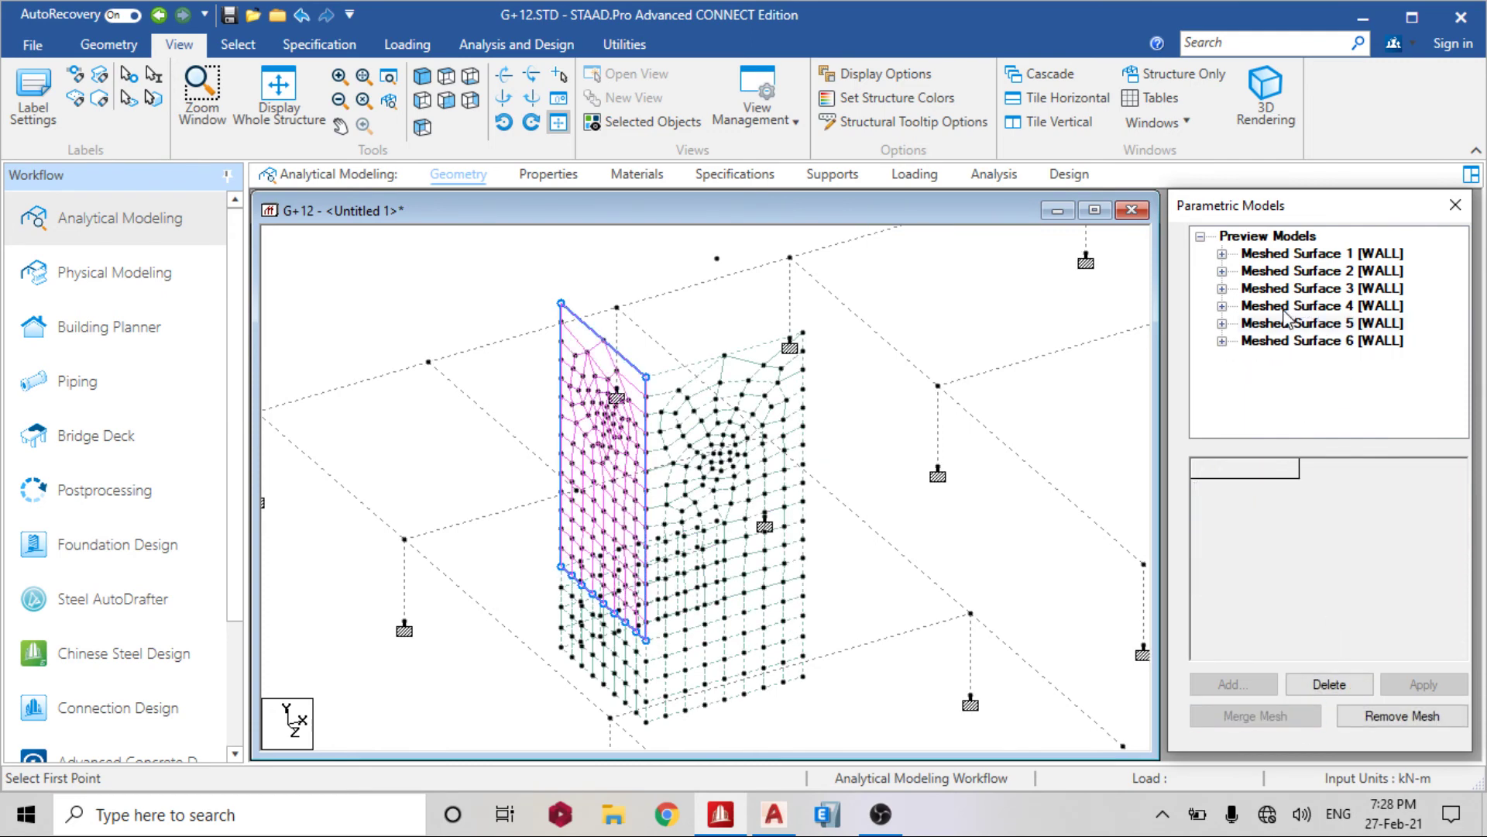
click(1273, 717)
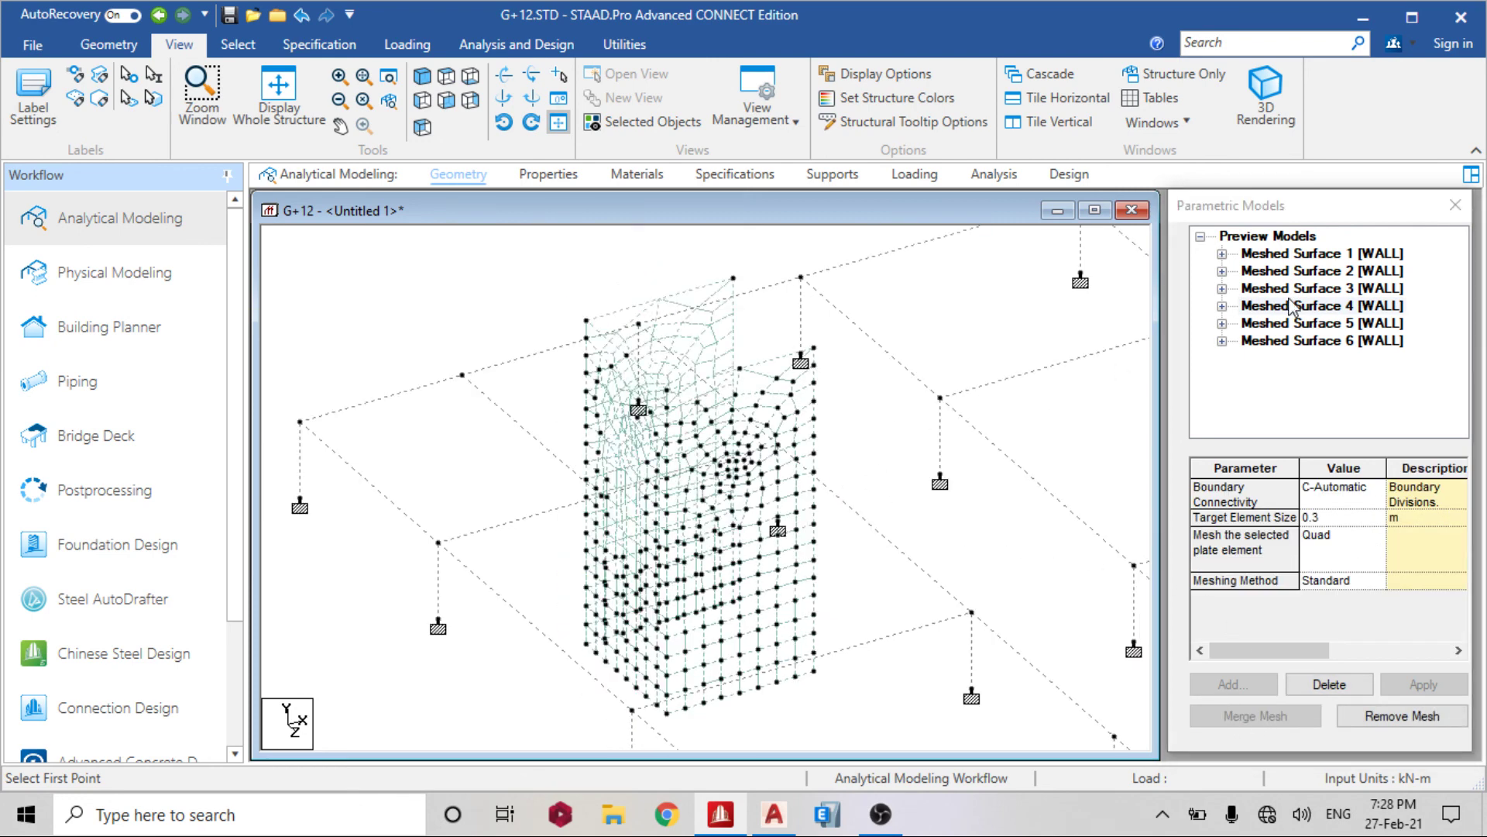
click(1456, 205)
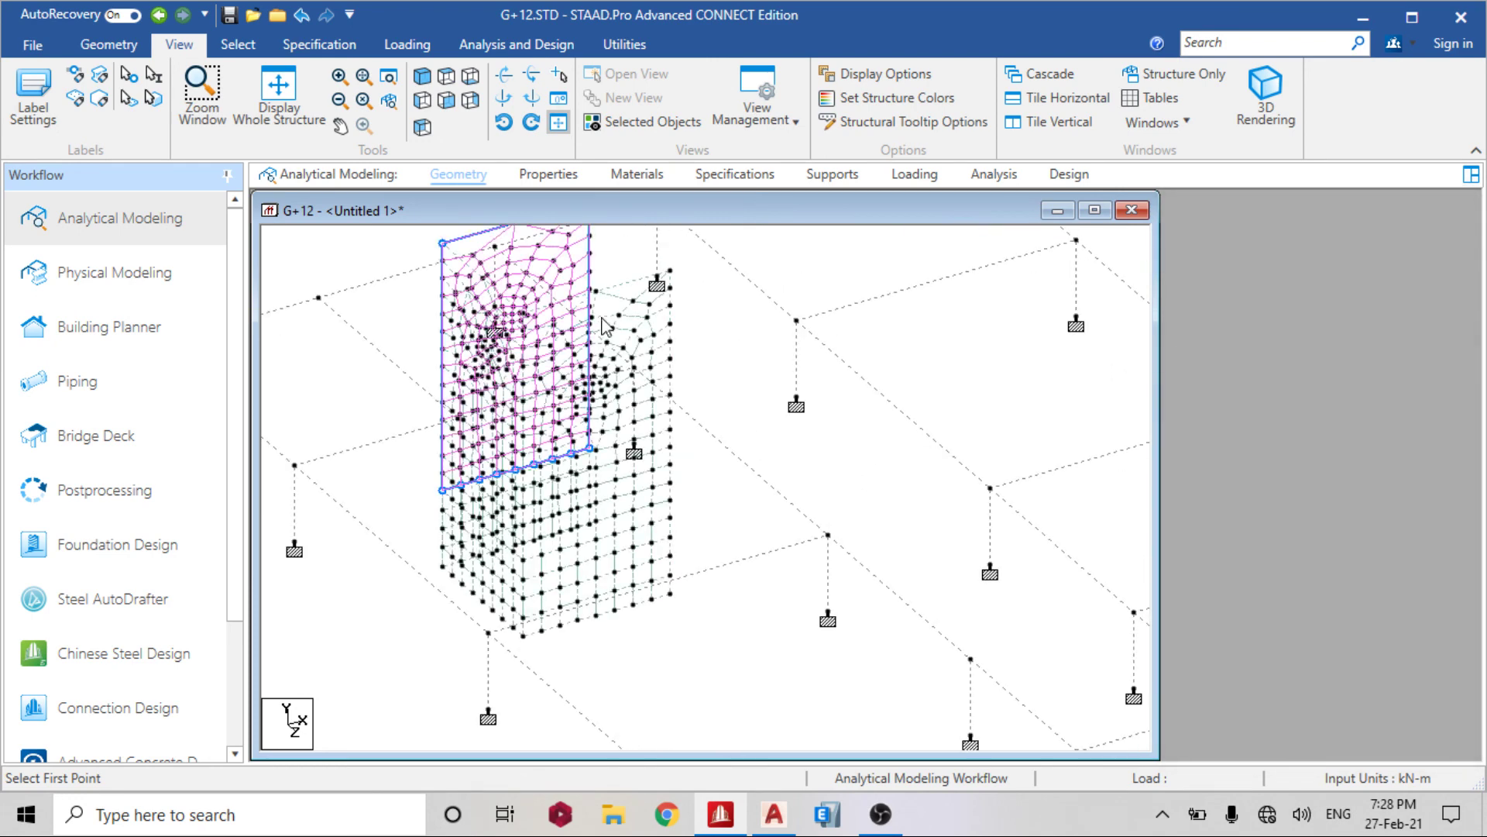
click(458, 176)
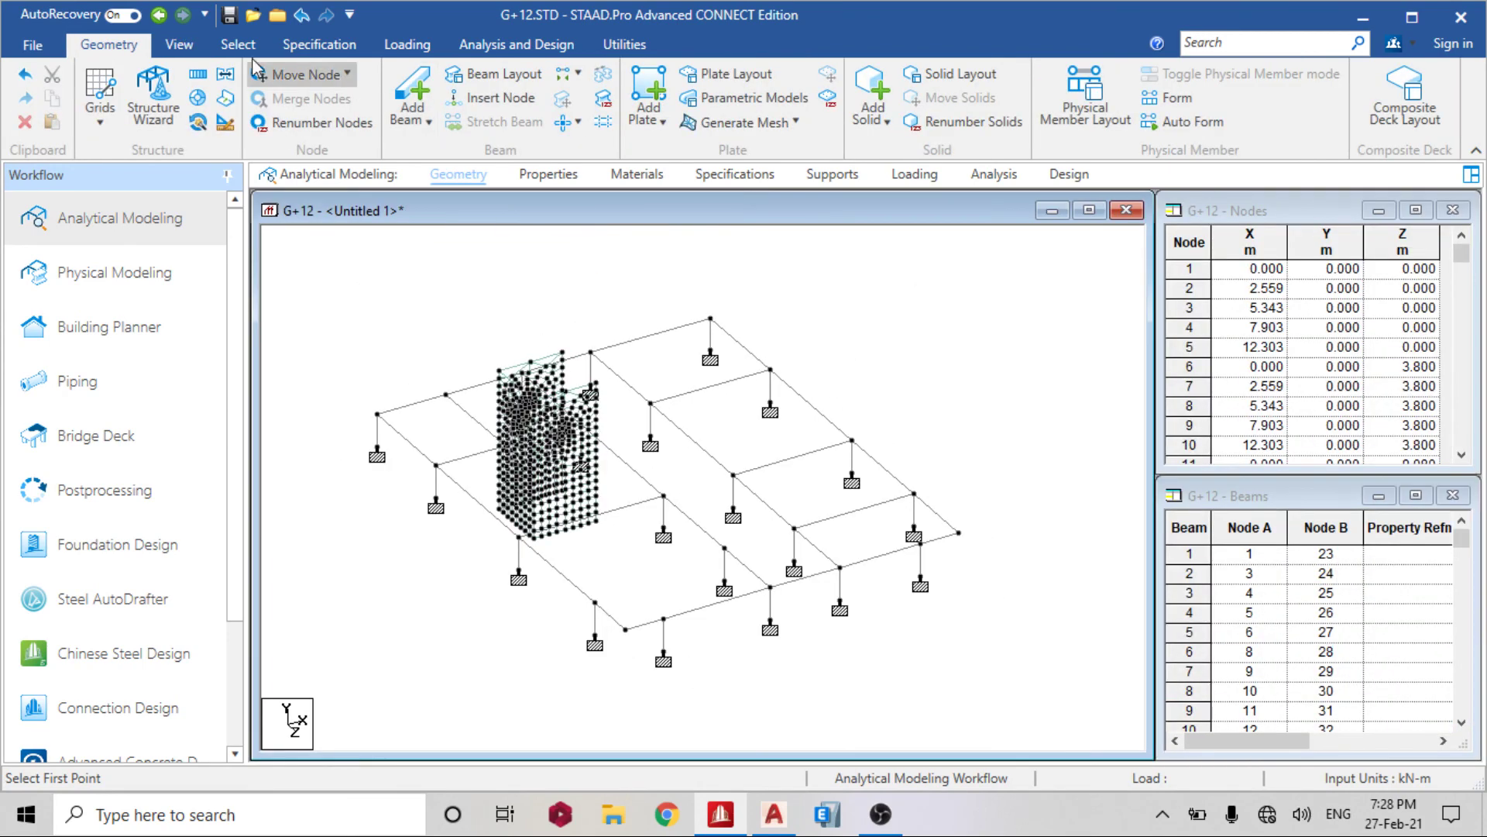
Display the whole G+12 structure and zoom in on it
click(182, 45)
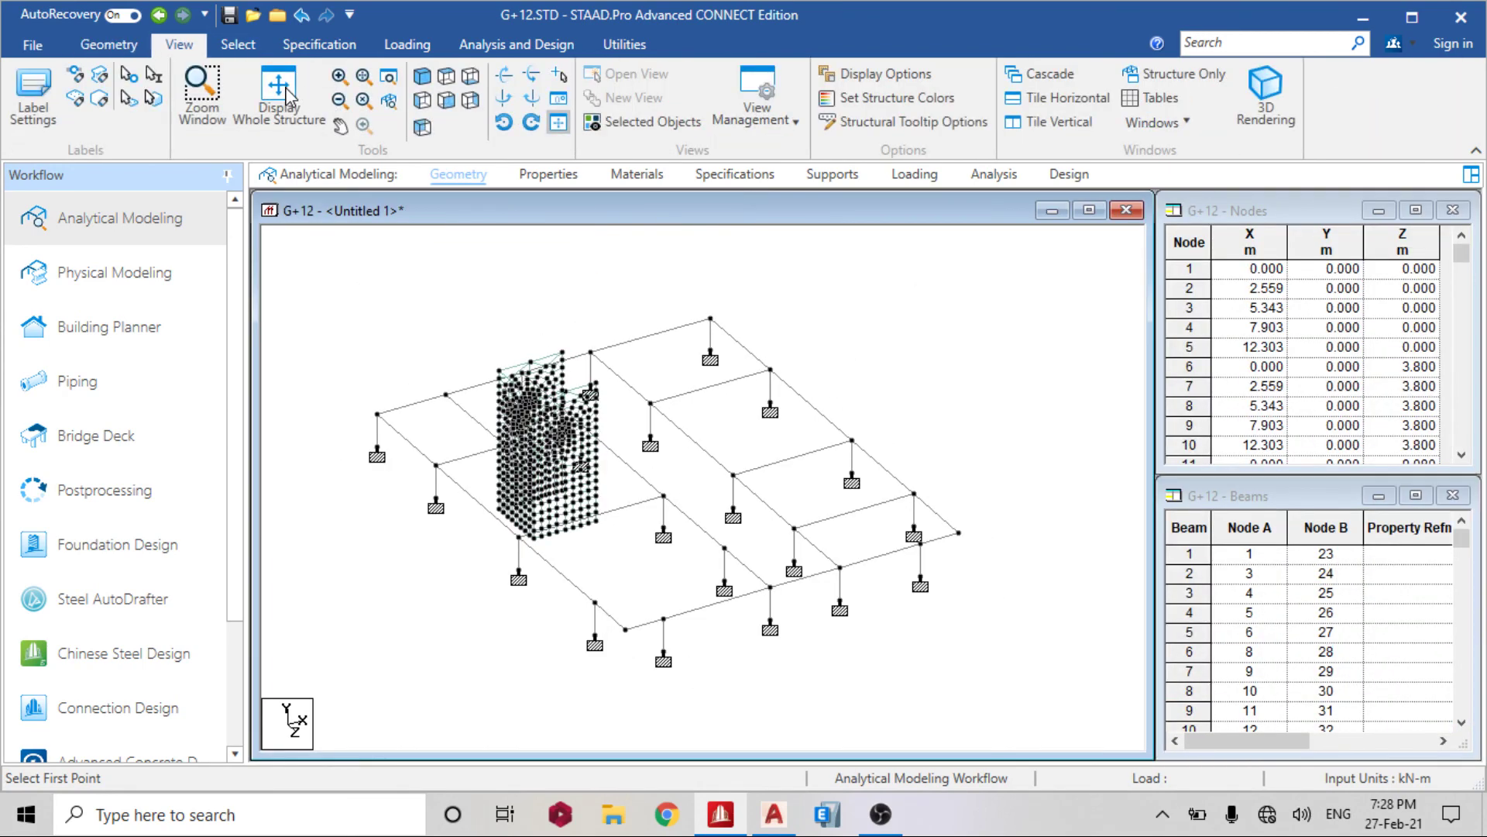
click(279, 87)
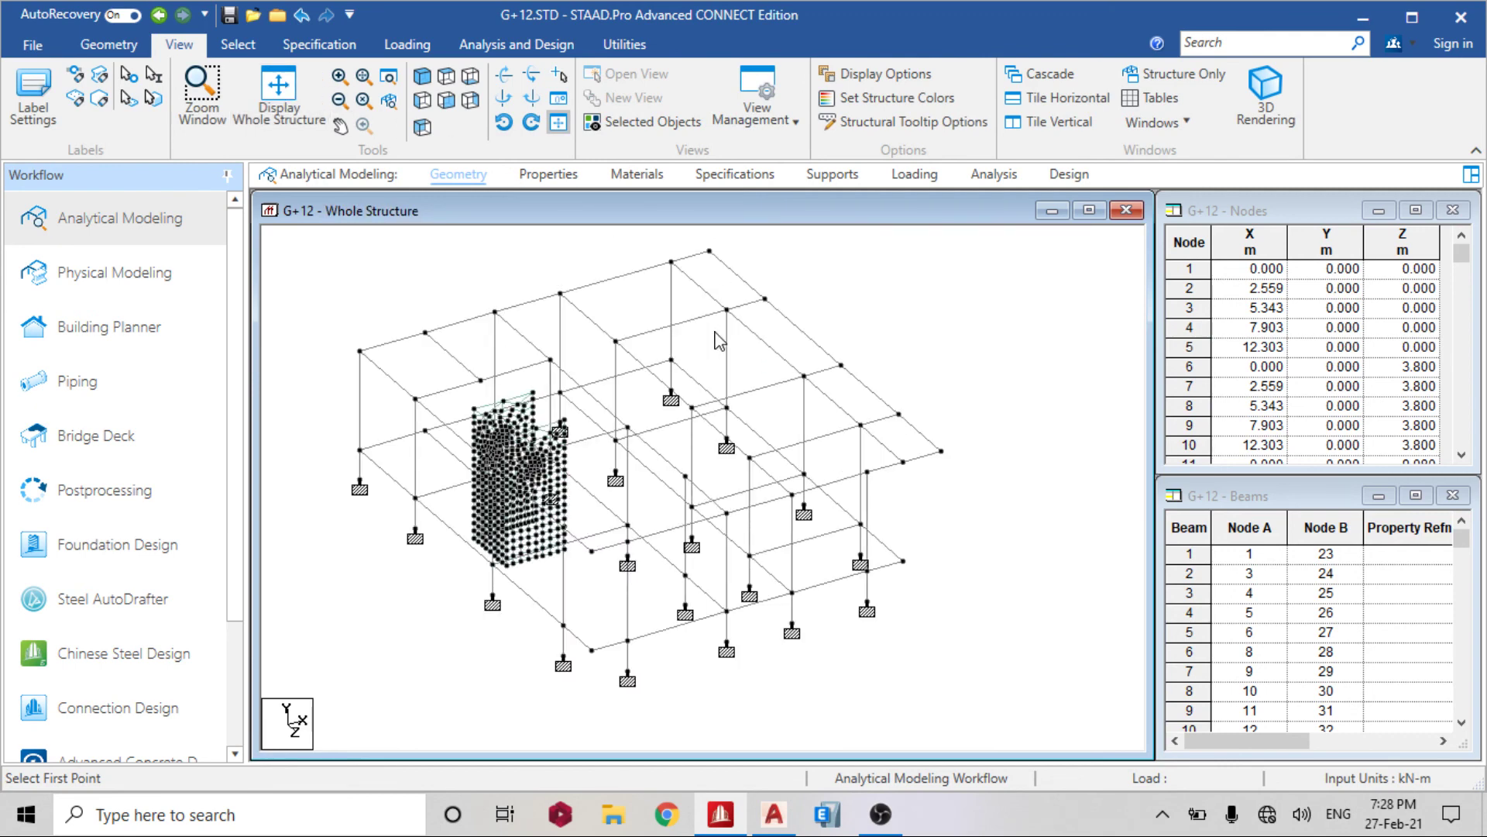
scroll(597, 439, up, 2)
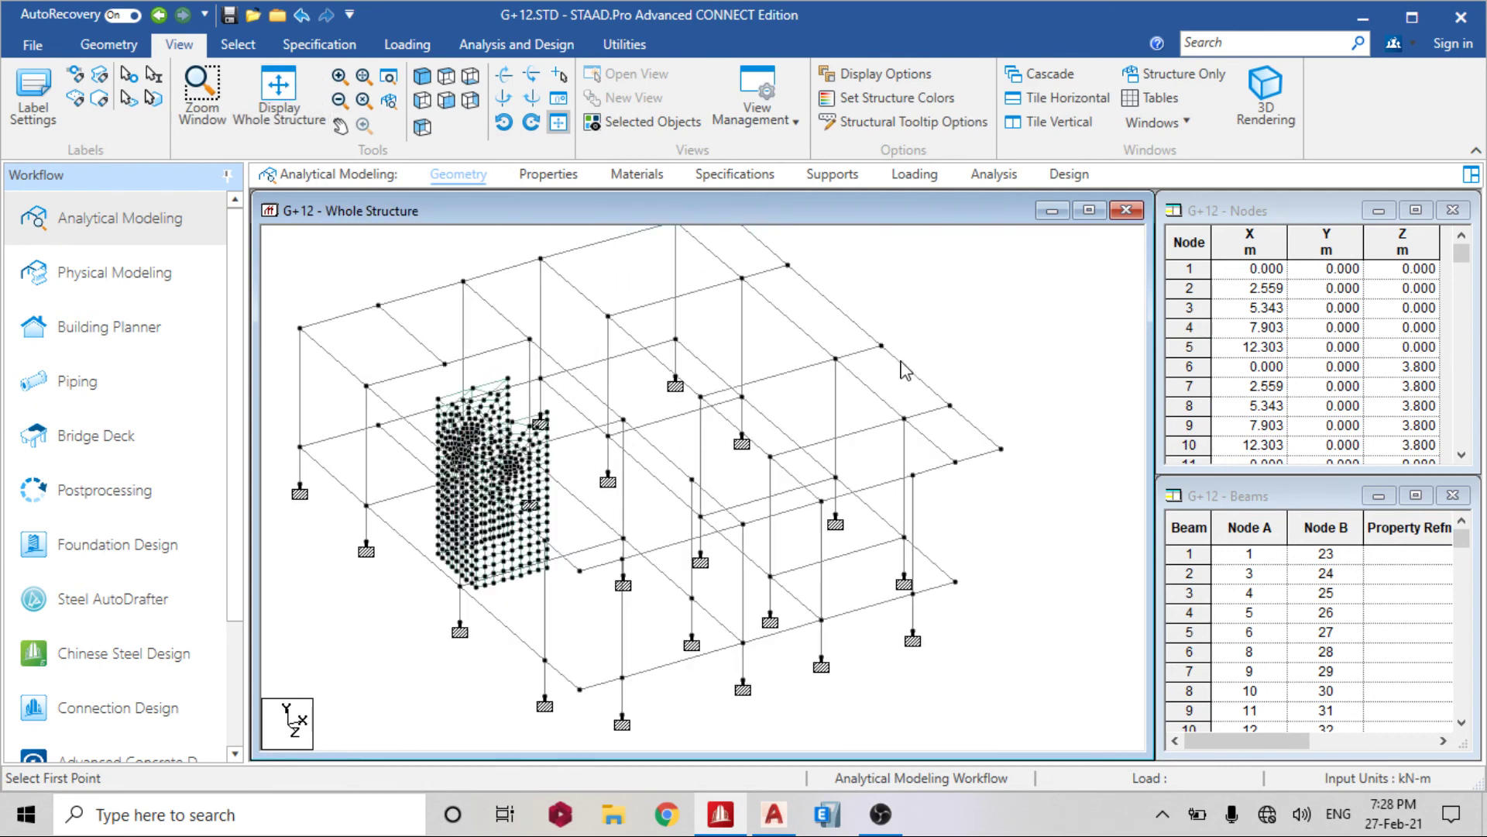
Create a 3D rendered view of the model and pan it to frame the stair-core walls
right_click(969, 304)
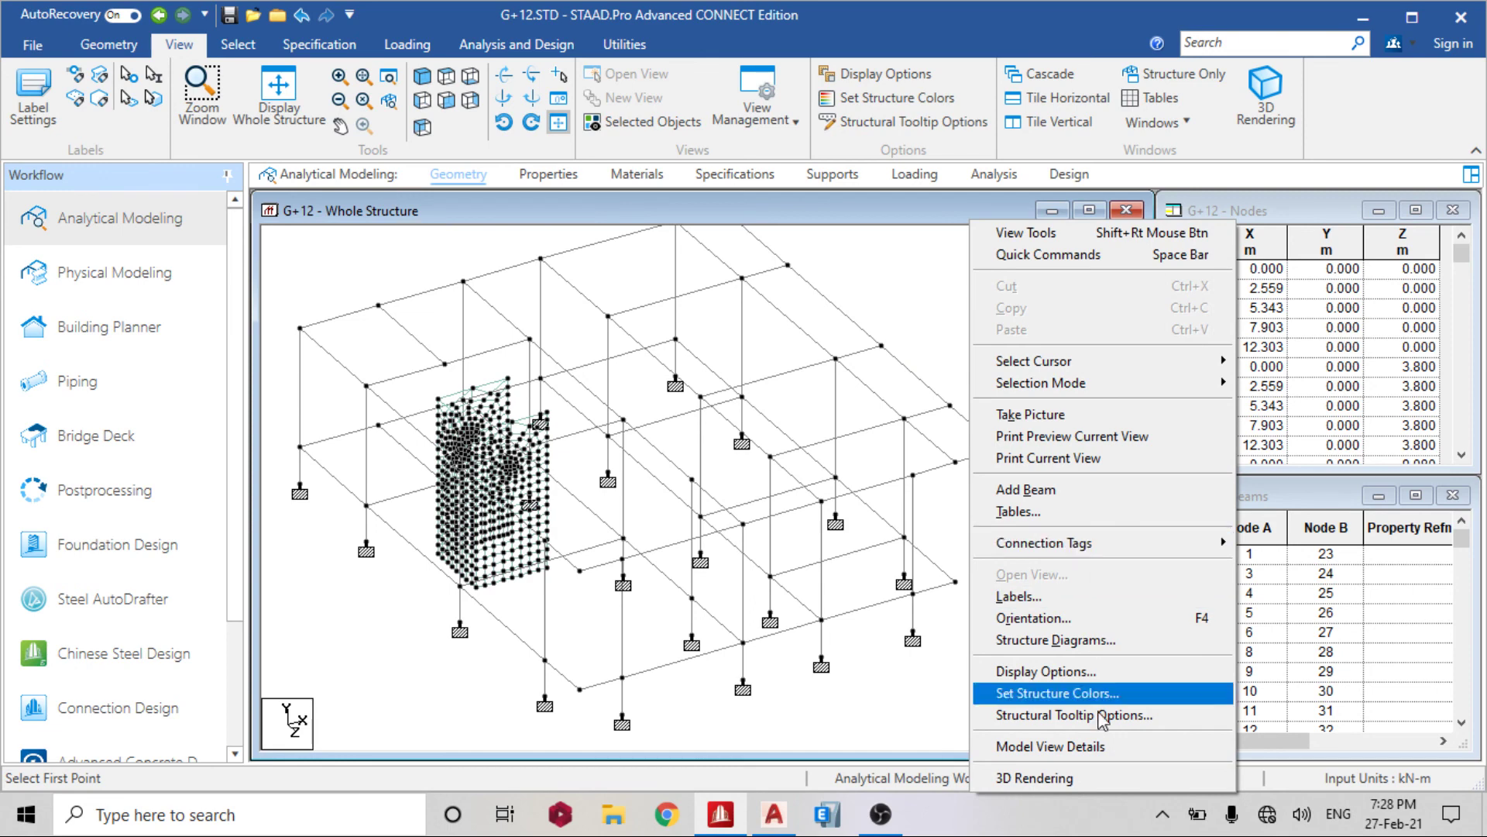
click(1074, 776)
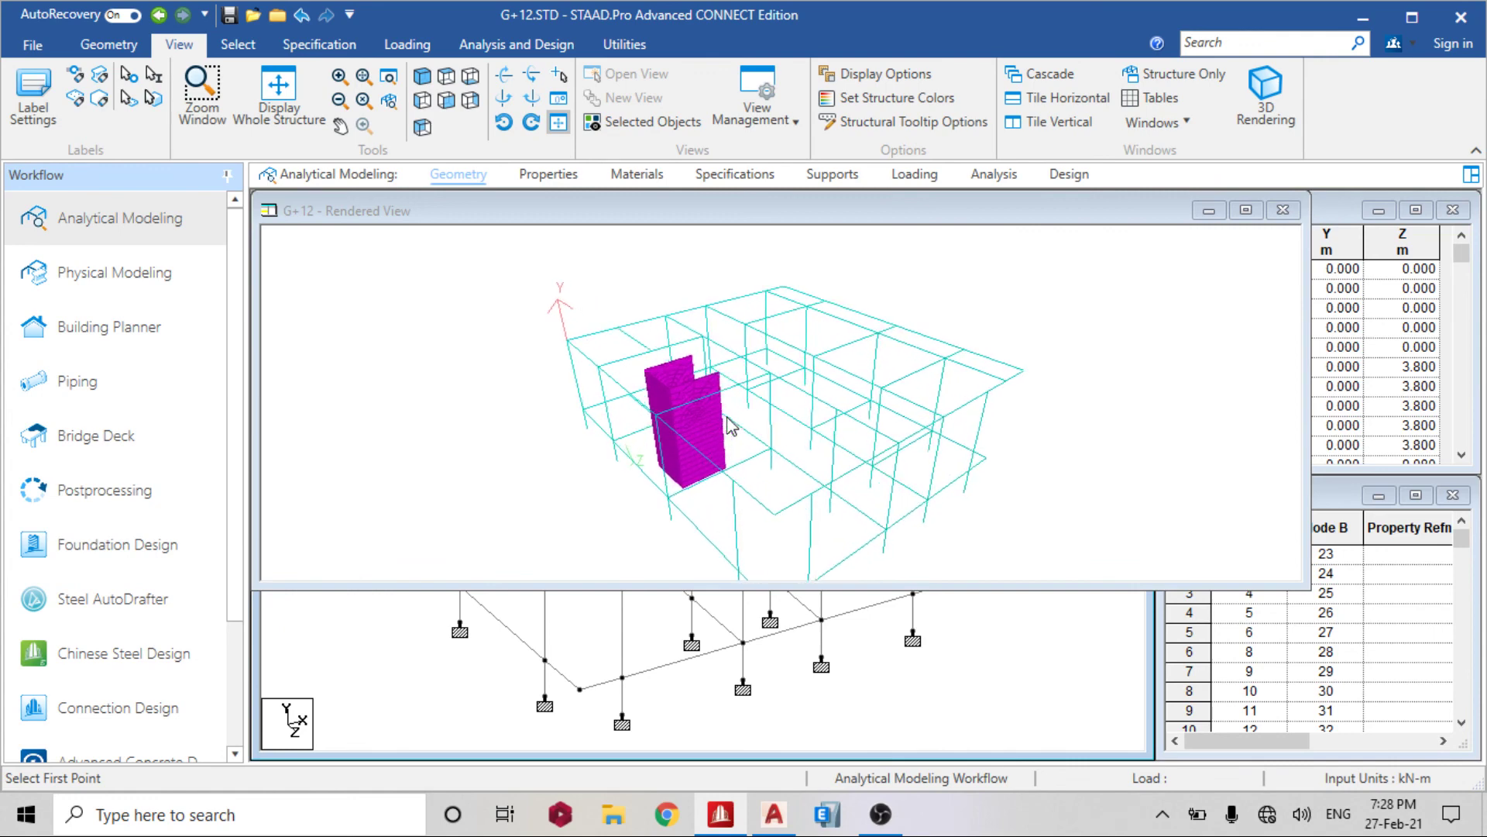
click(802, 425)
drag(803, 424, 704, 408)
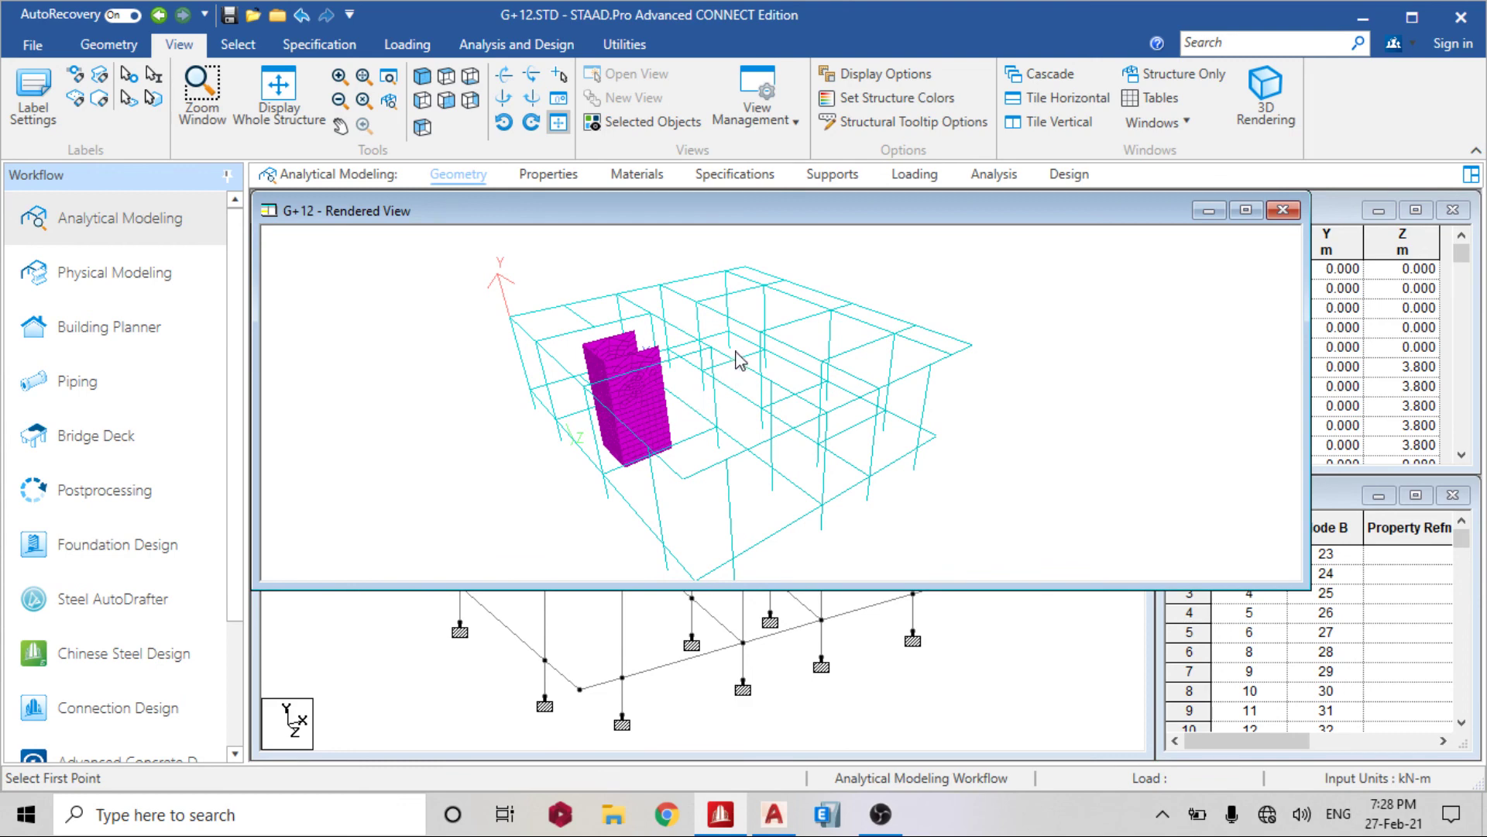
click(880, 813)
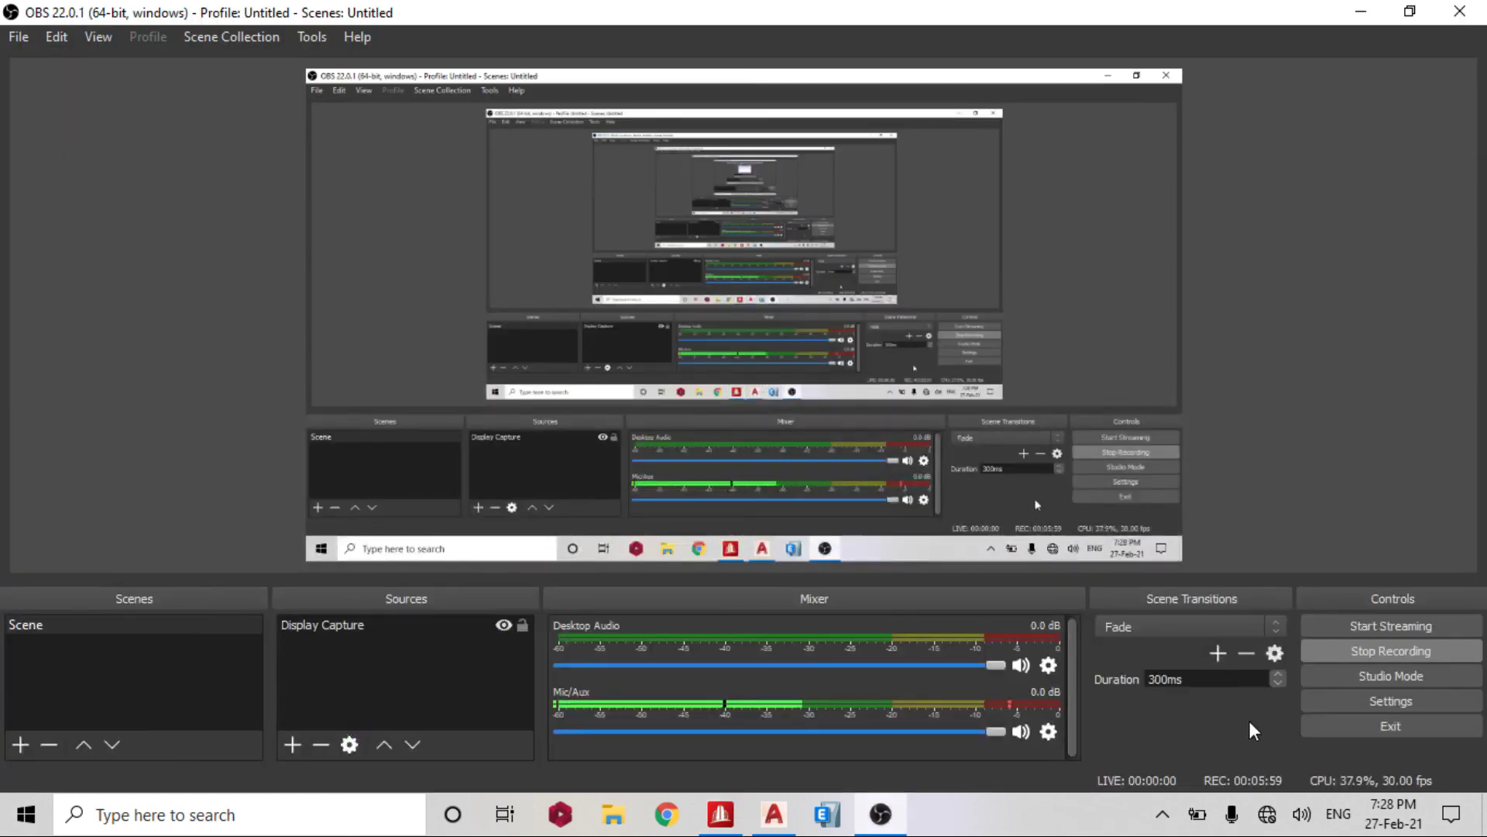